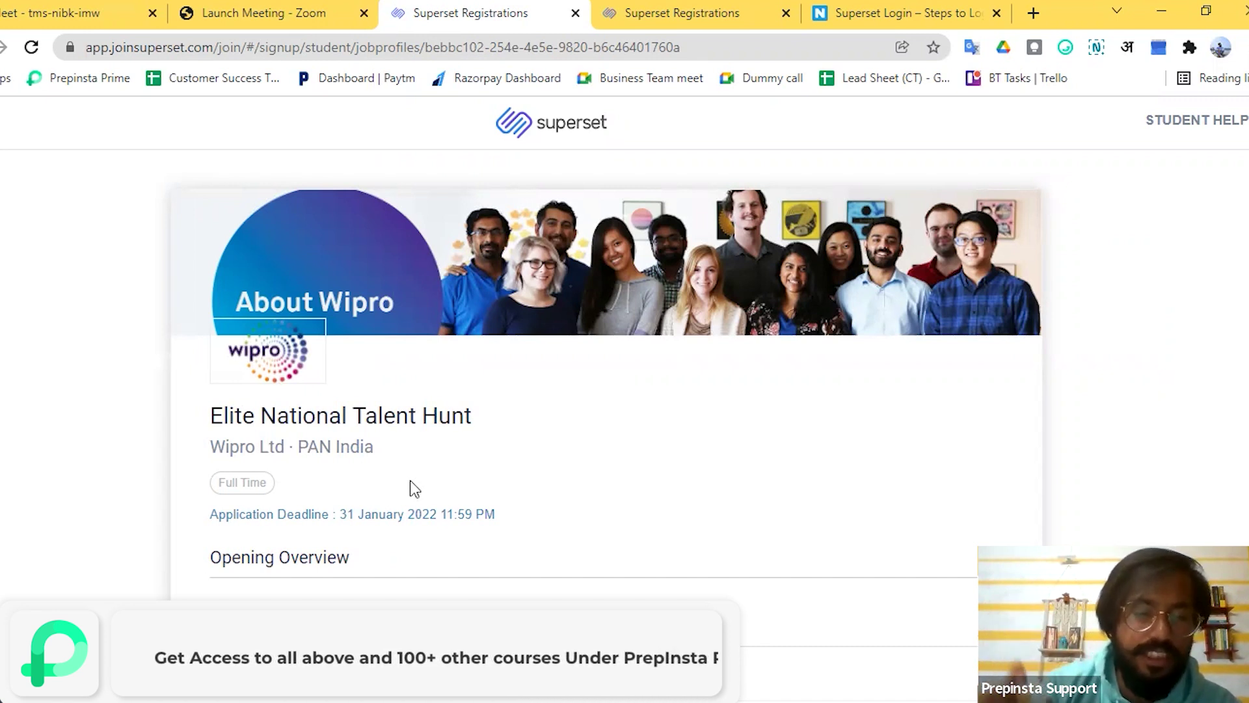
# Step: Review the Elite National Talent Hunt job description and start applying with the Apply button
pyautogui.scroll(-4, 684, 525)
pyautogui.scroll(-4, 685, 526)
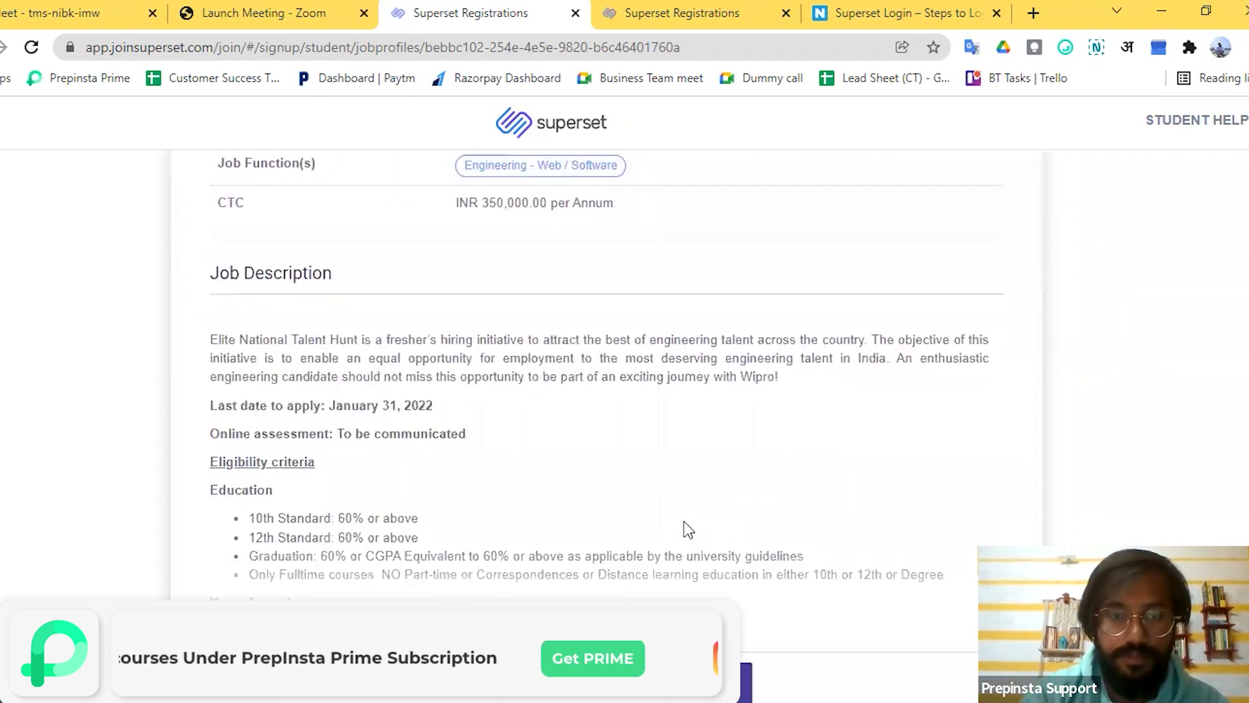
pyautogui.scroll(1, 600, 327)
pyautogui.scroll(5, 603, 328)
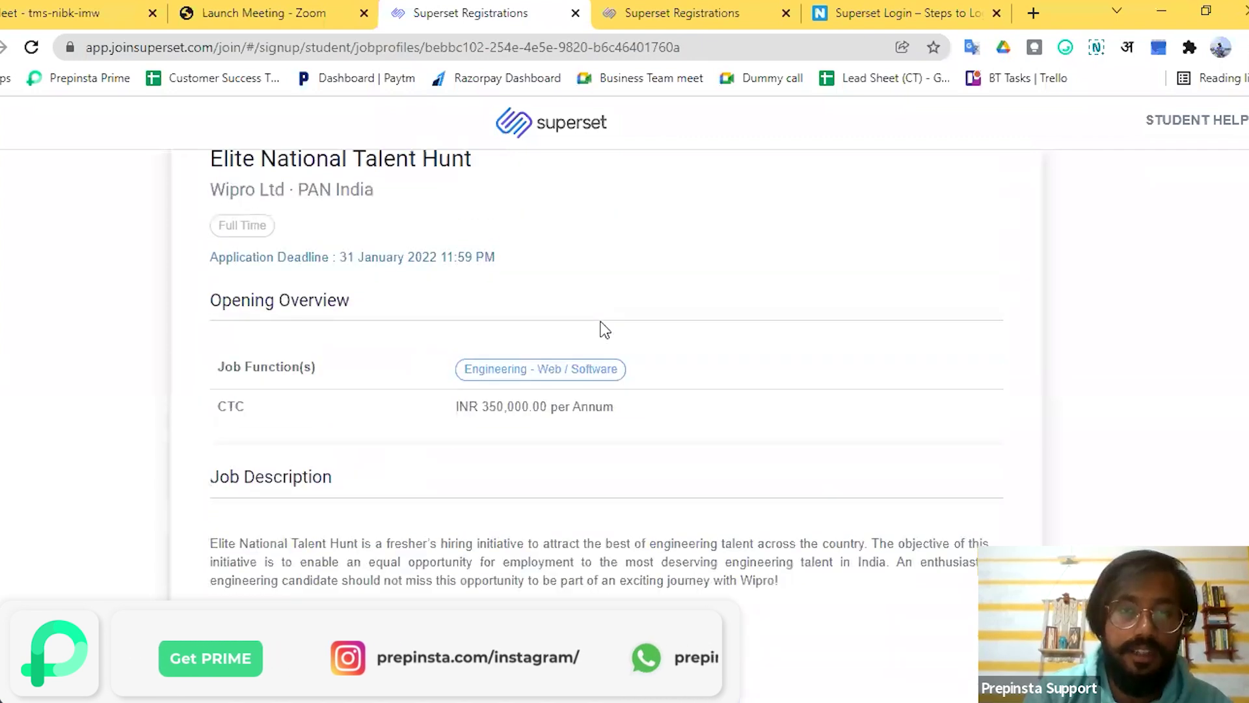
pyautogui.scroll(-4, 603, 329)
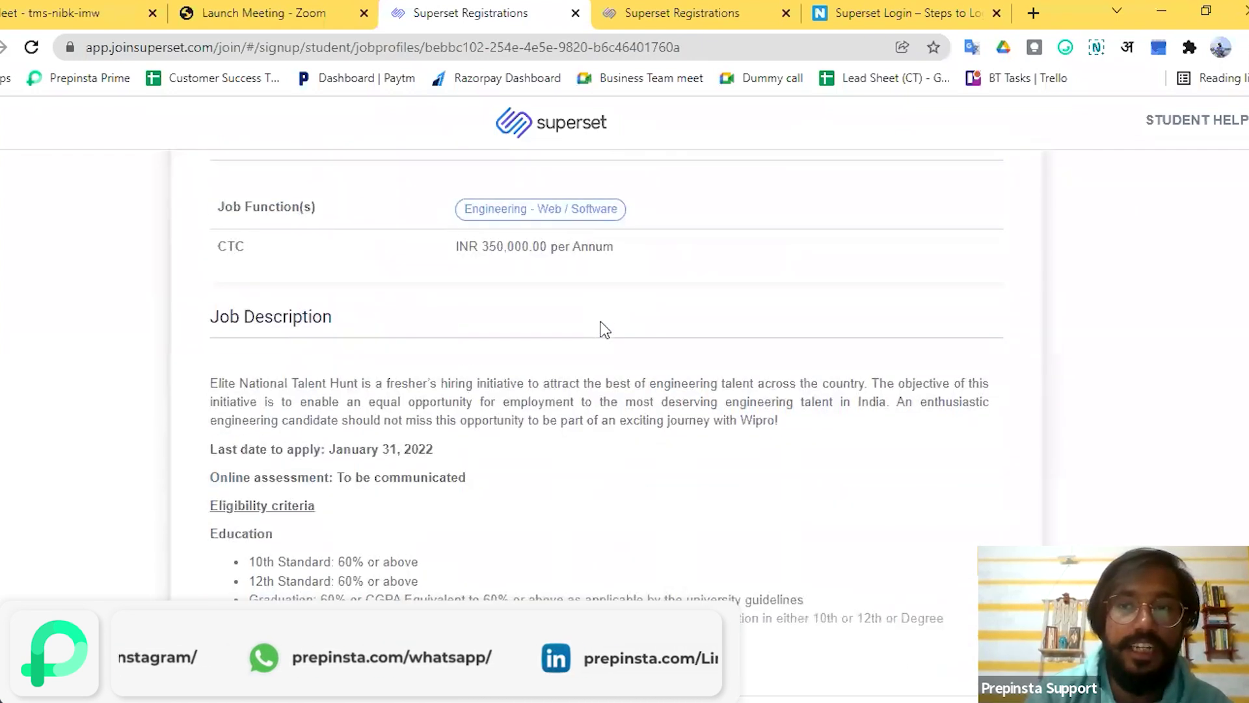
pyautogui.scroll(-2, 563, 515)
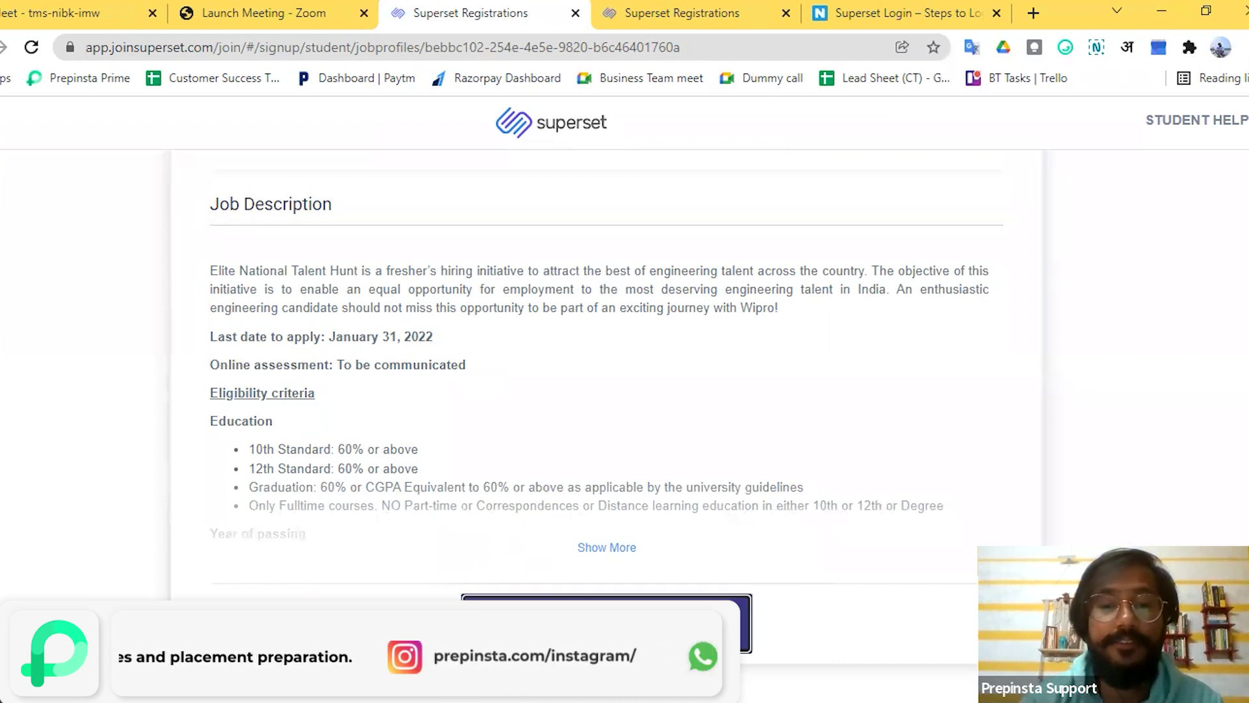
pyautogui.click(606, 623)
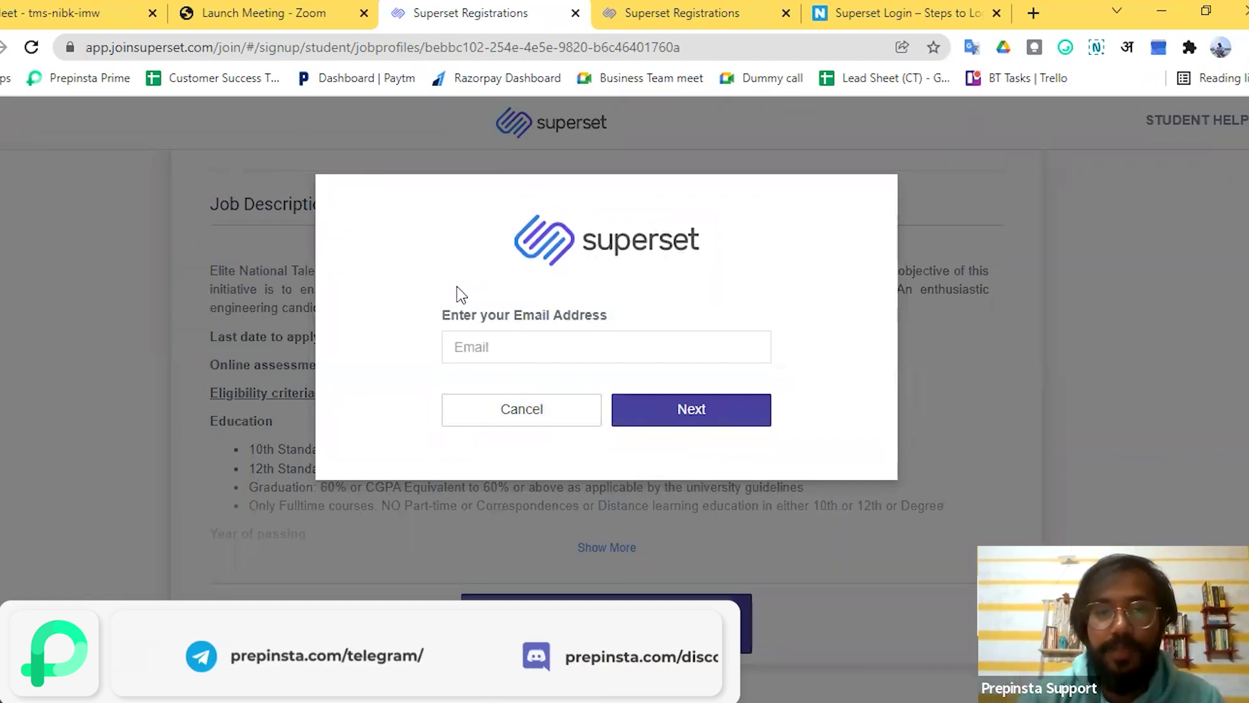
# Step: Submit the applicant's email address and choose Register and Apply
pyautogui.click(497, 357)
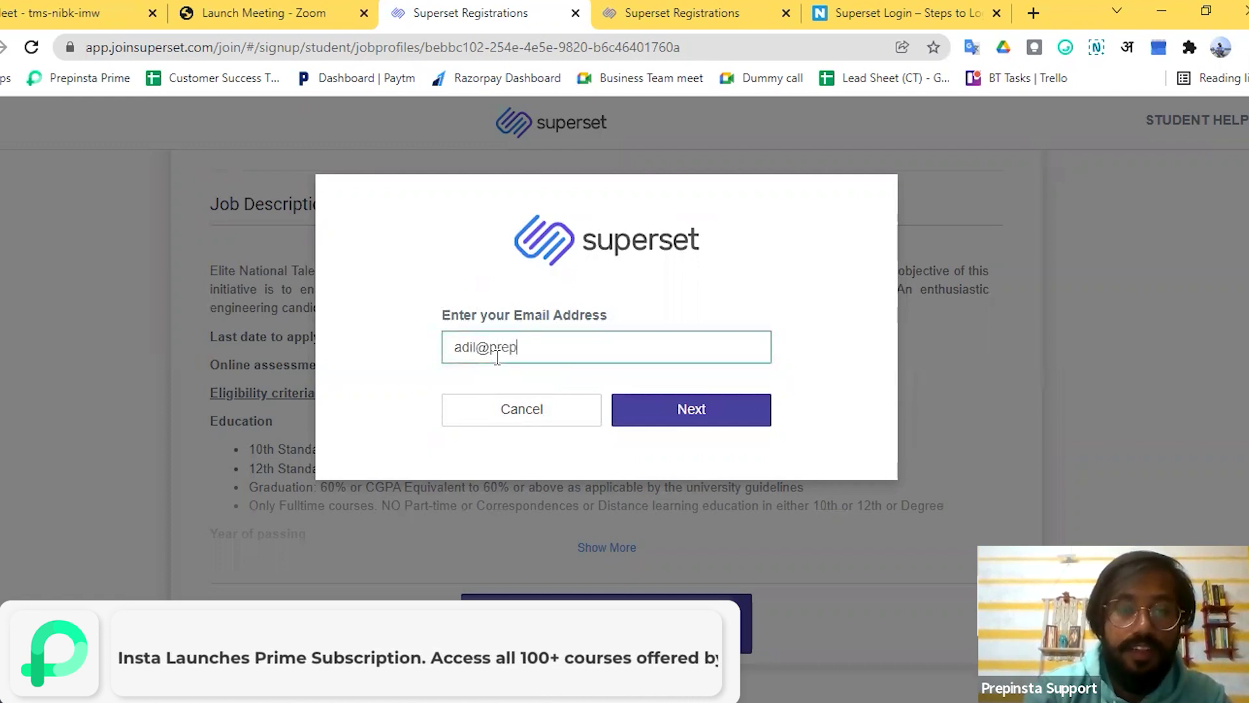
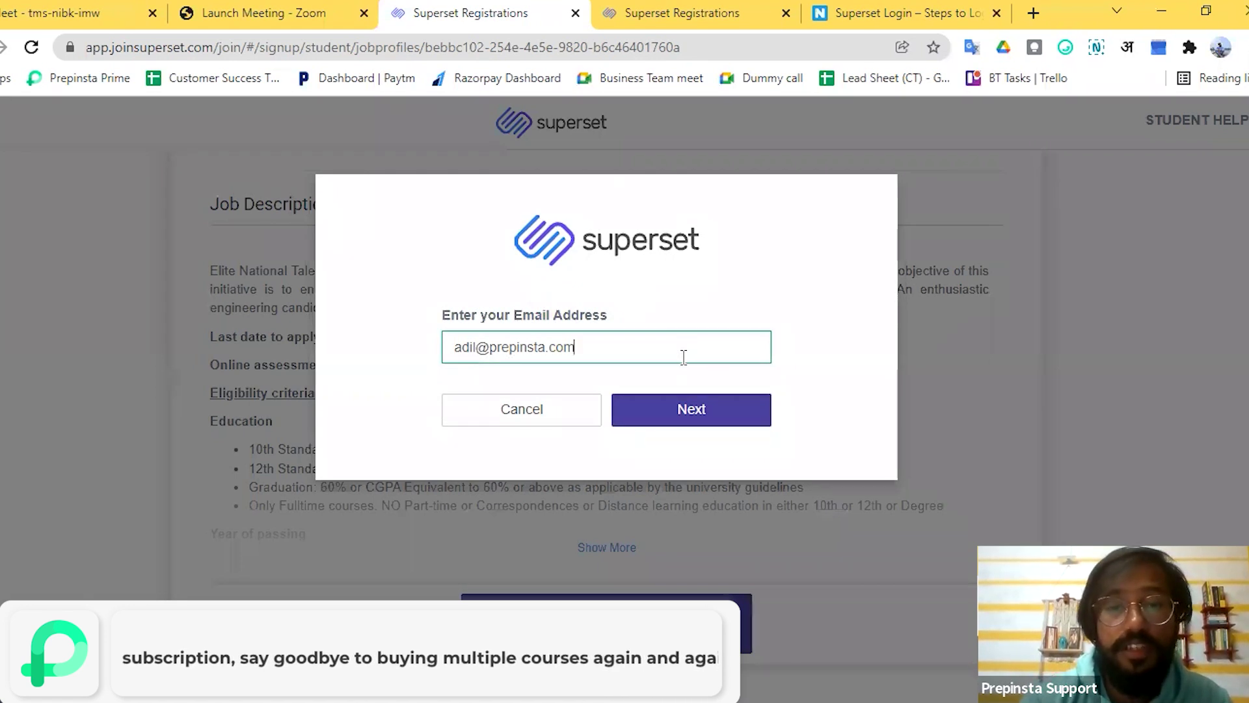
pyautogui.click(679, 412)
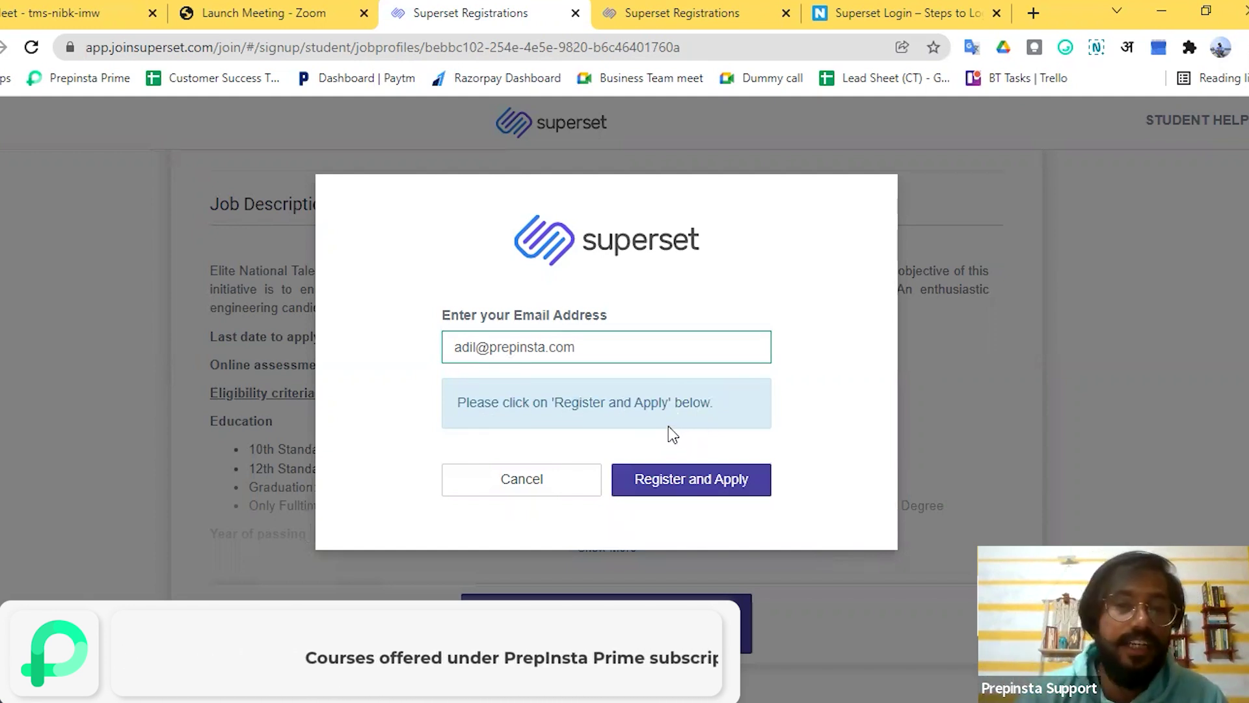
pyautogui.click(686, 480)
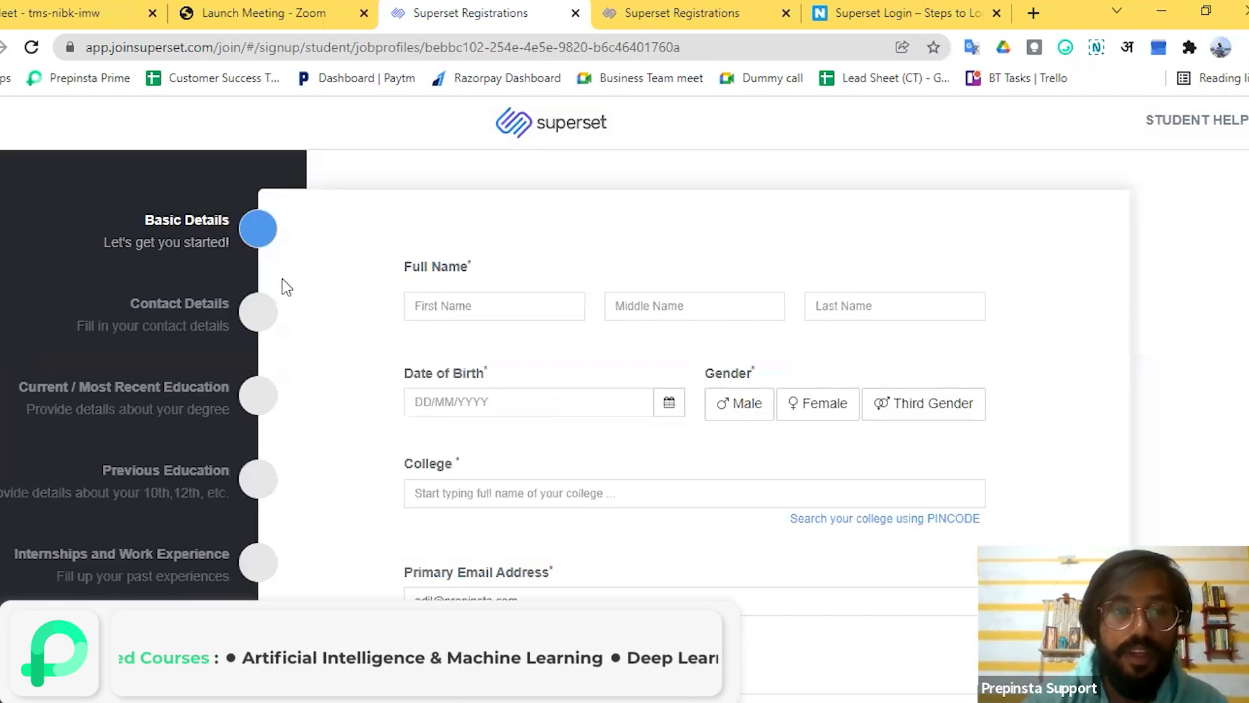
pyautogui.scroll(-1, 335, 295)
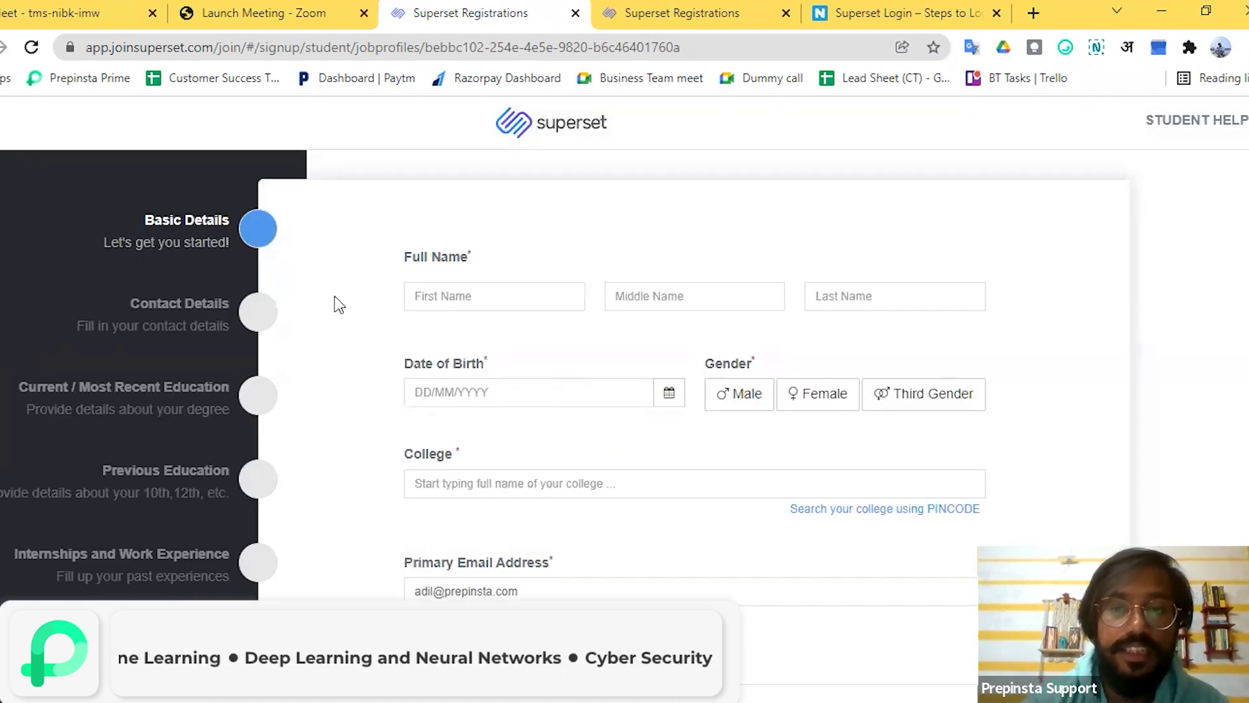
pyautogui.scroll(1, 335, 295)
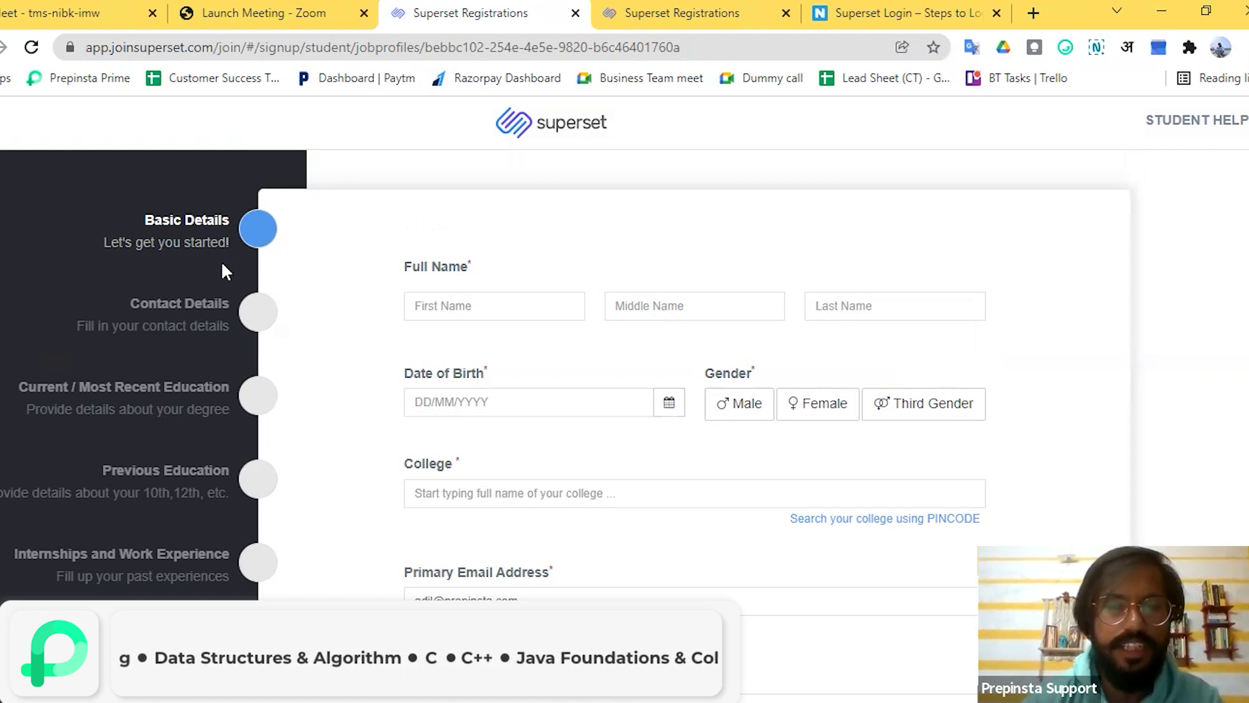
pyautogui.scroll(-1, 222, 267)
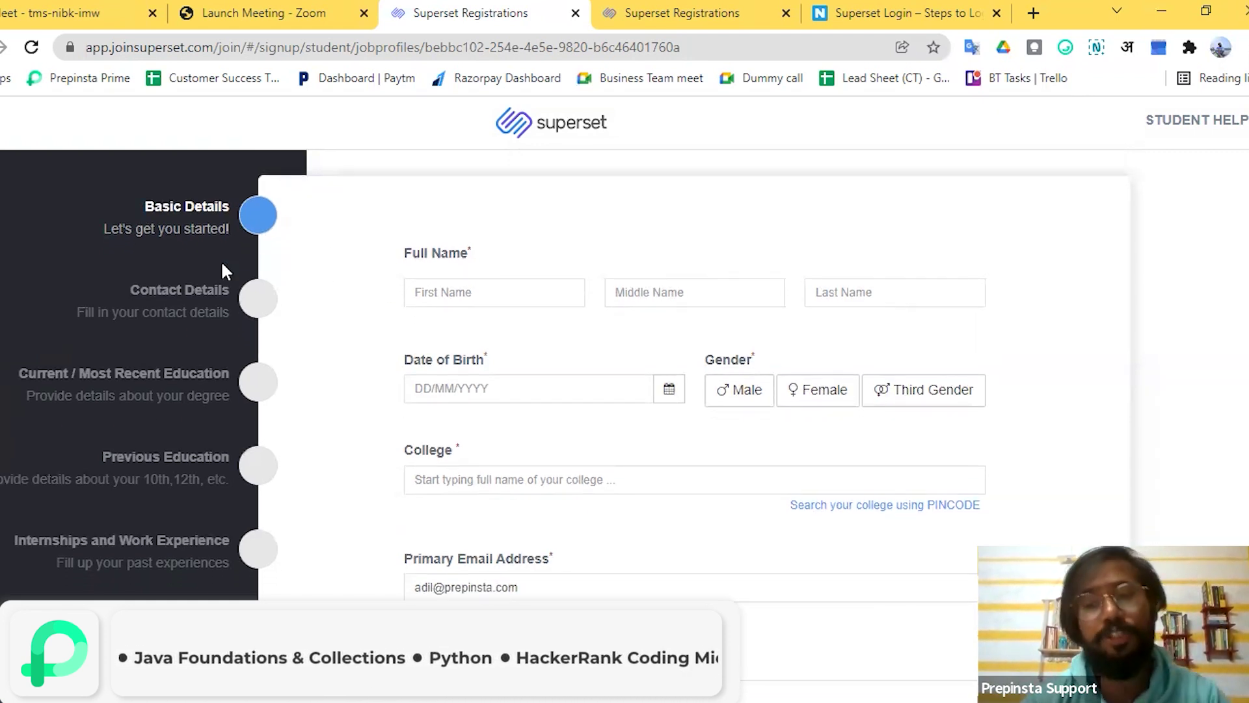
pyautogui.scroll(-2, 222, 270)
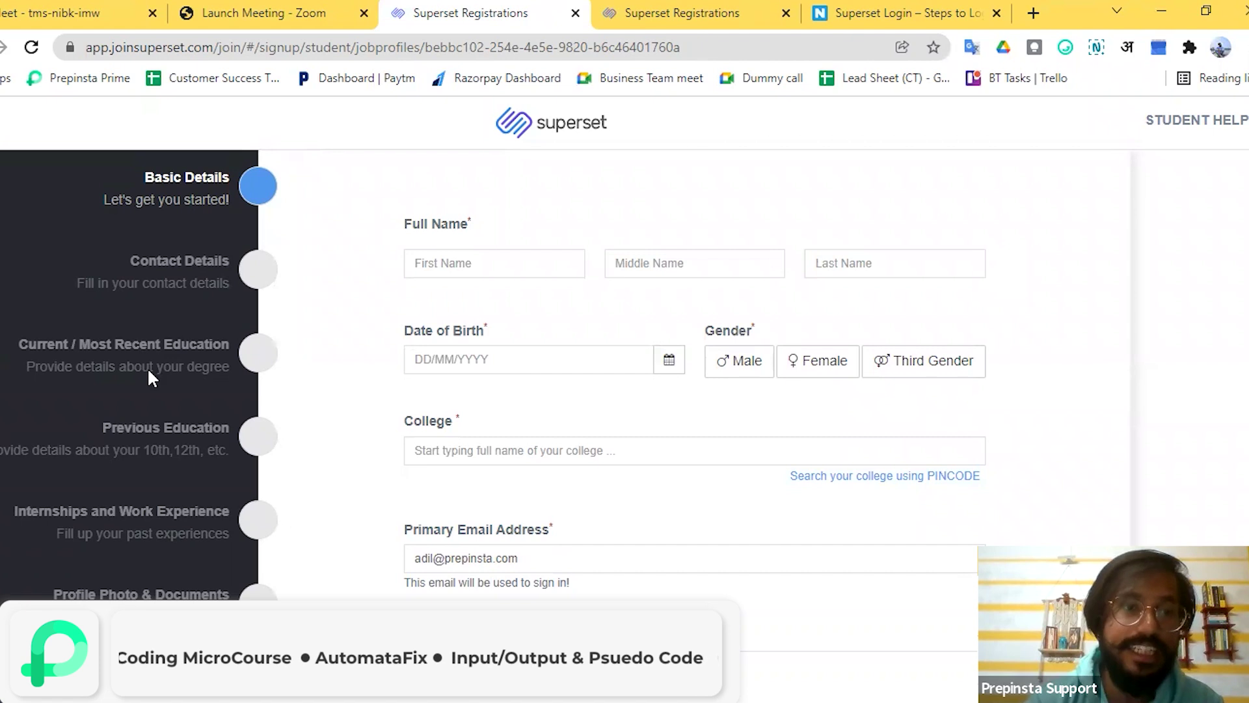
pyautogui.scroll(-1, 148, 371)
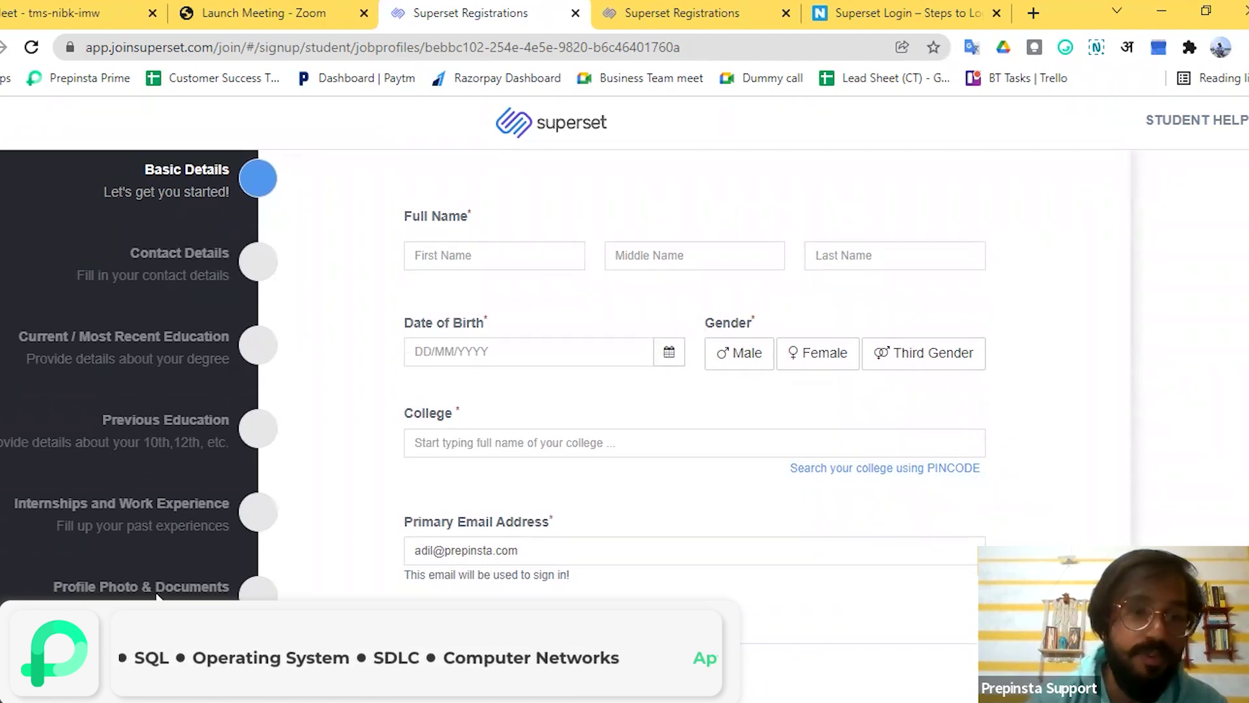
pyautogui.click(444, 255)
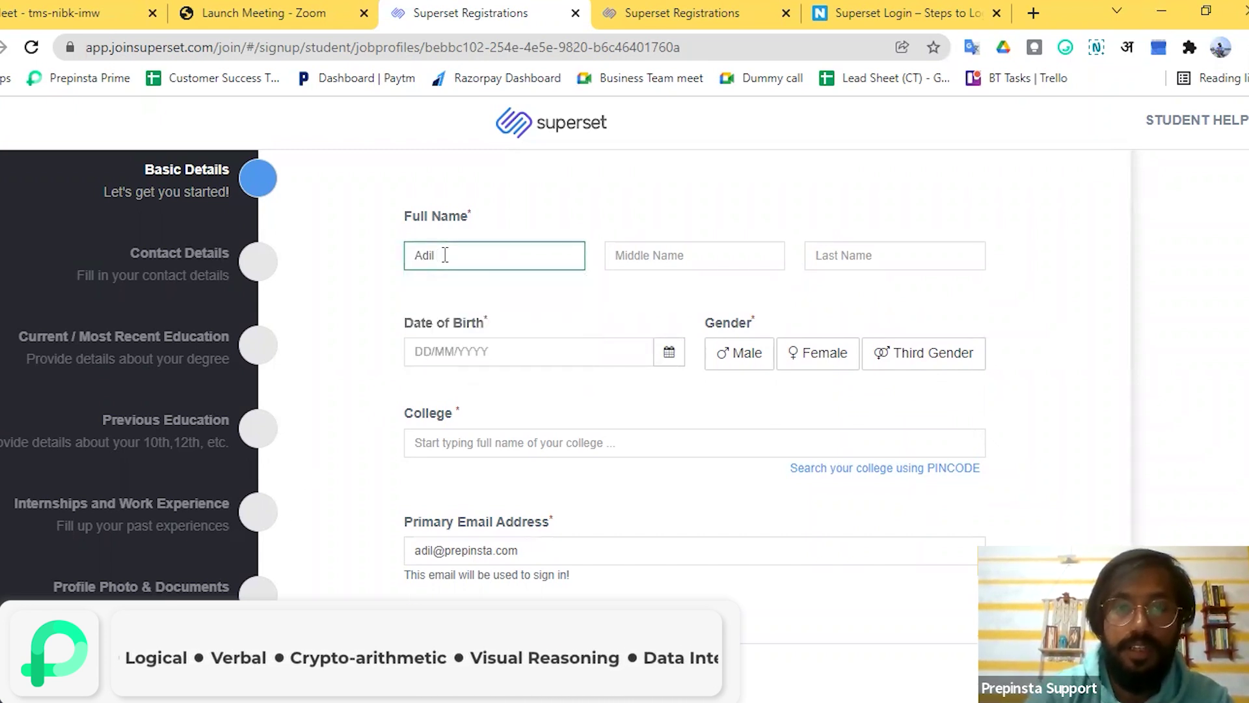
pyautogui.click(819, 262)
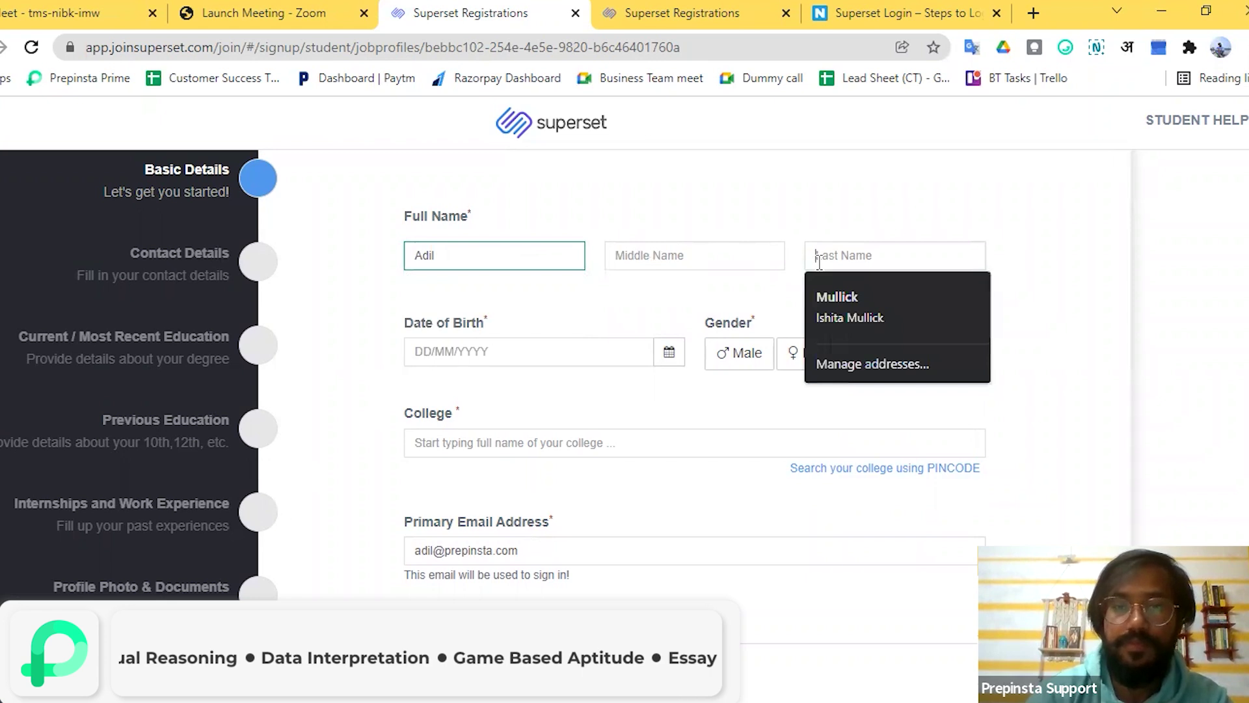
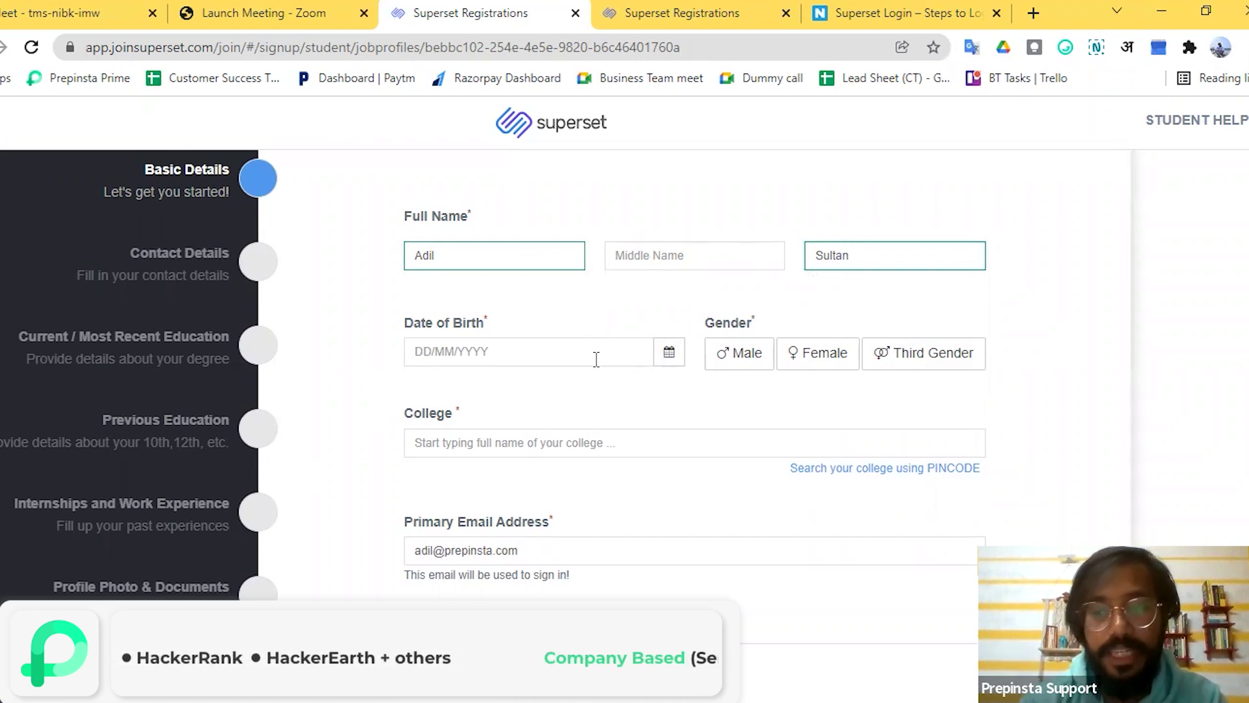
pyautogui.click(668, 357)
pyautogui.click(530, 440)
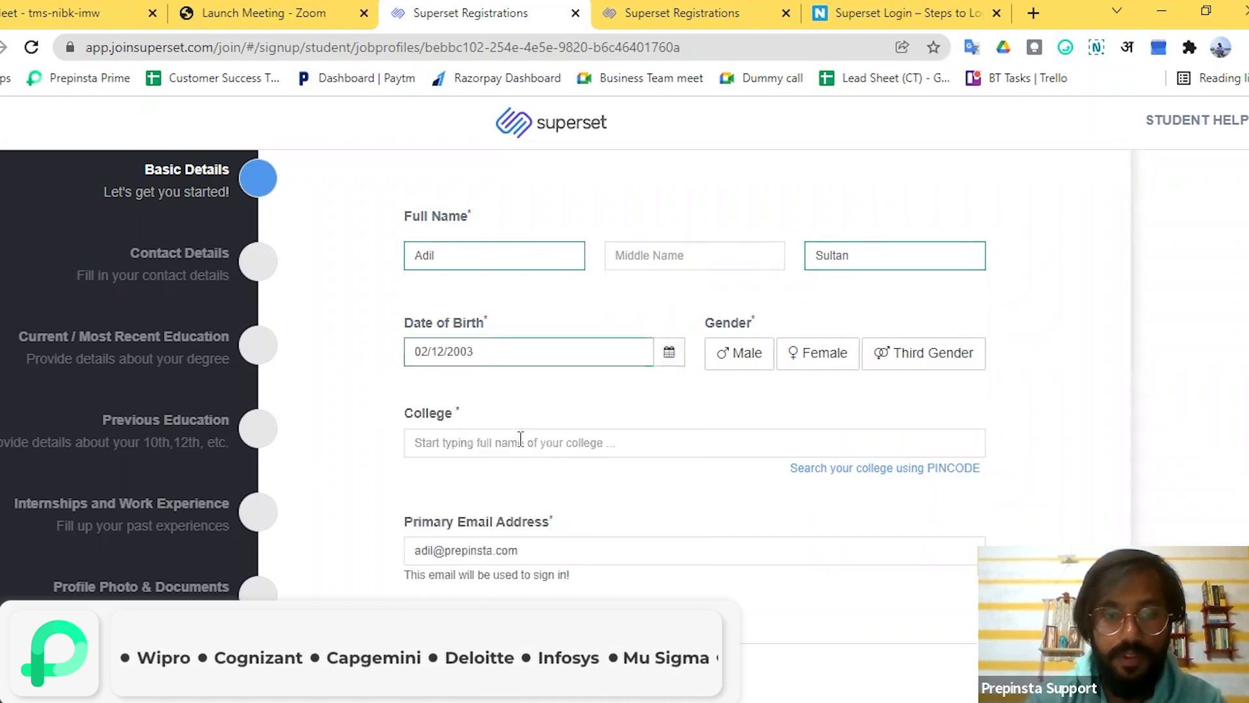
pyautogui.click(747, 369)
# Step: Set the college to Galgotias University, Greater Noida
pyautogui.click(634, 449)
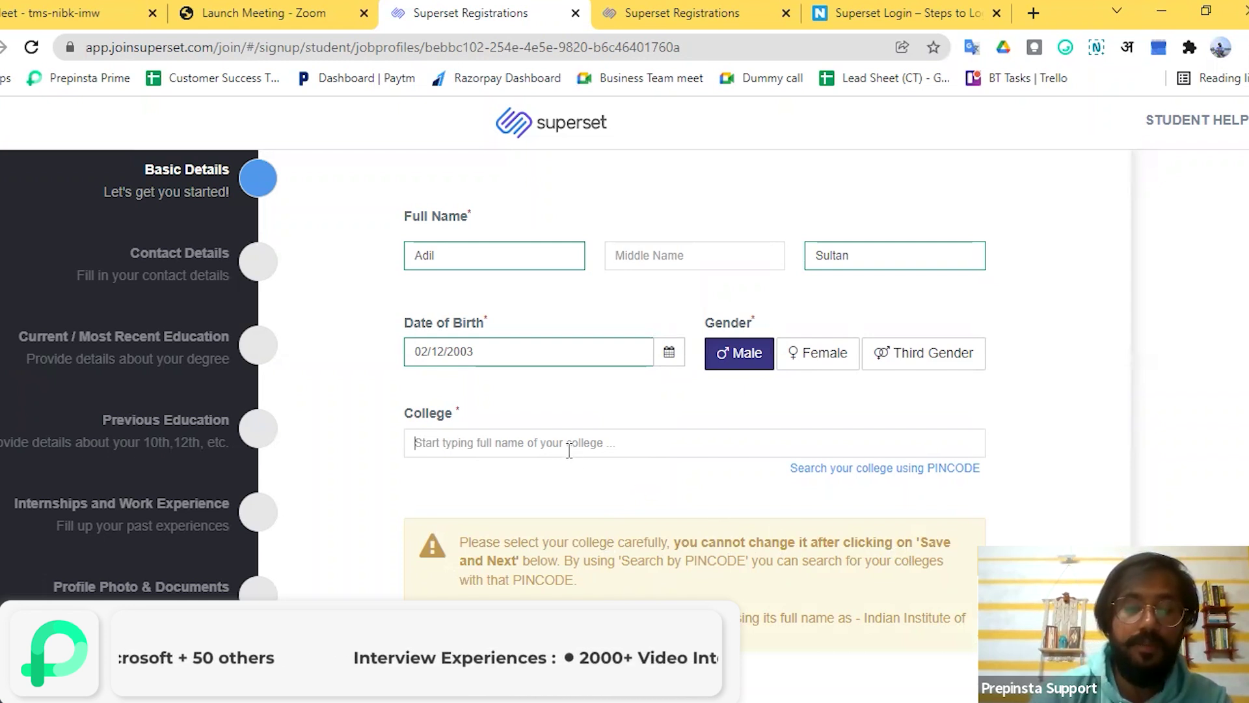
pyautogui.write('Galgotias')
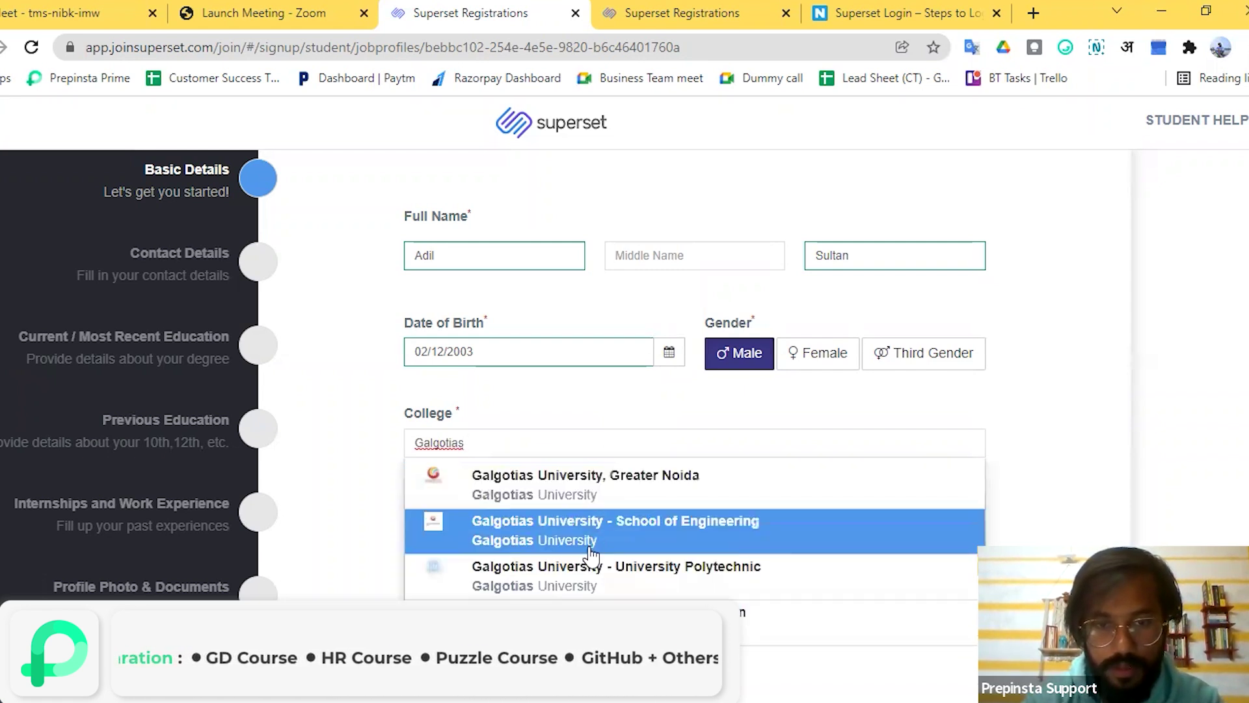
pyautogui.scroll(-2, 588, 554)
pyautogui.scroll(-3, 591, 555)
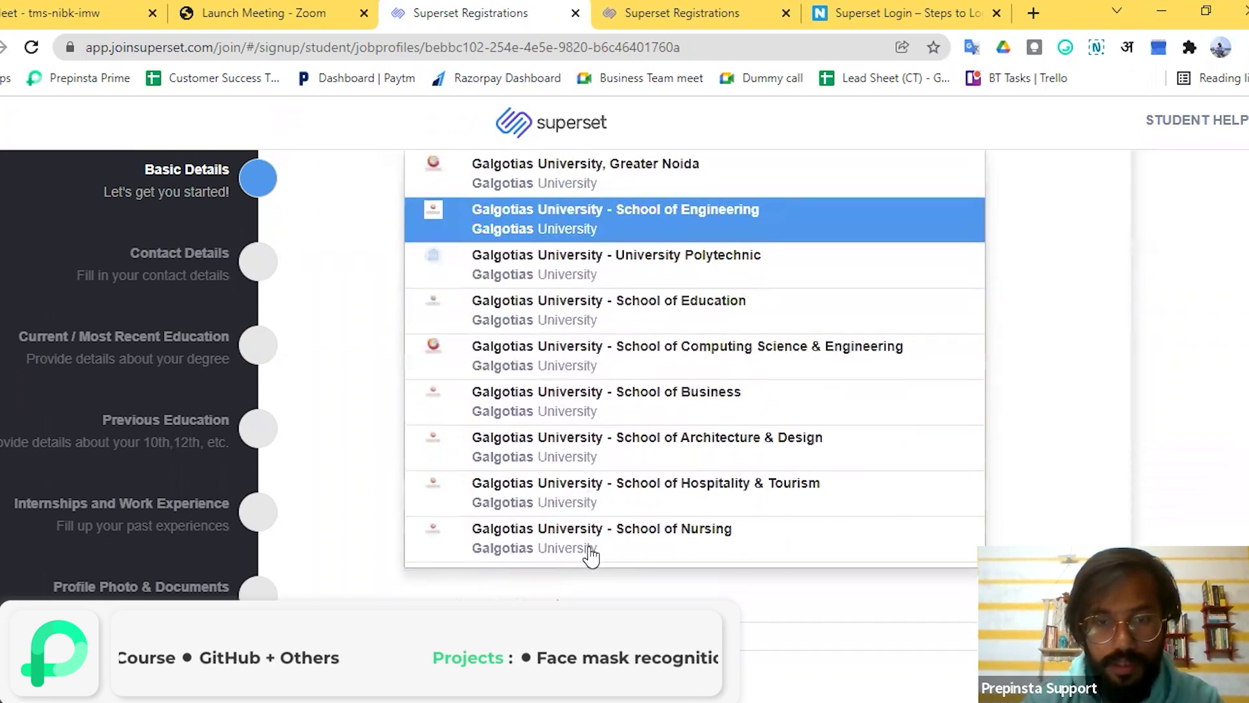
pyautogui.scroll(3, 593, 525)
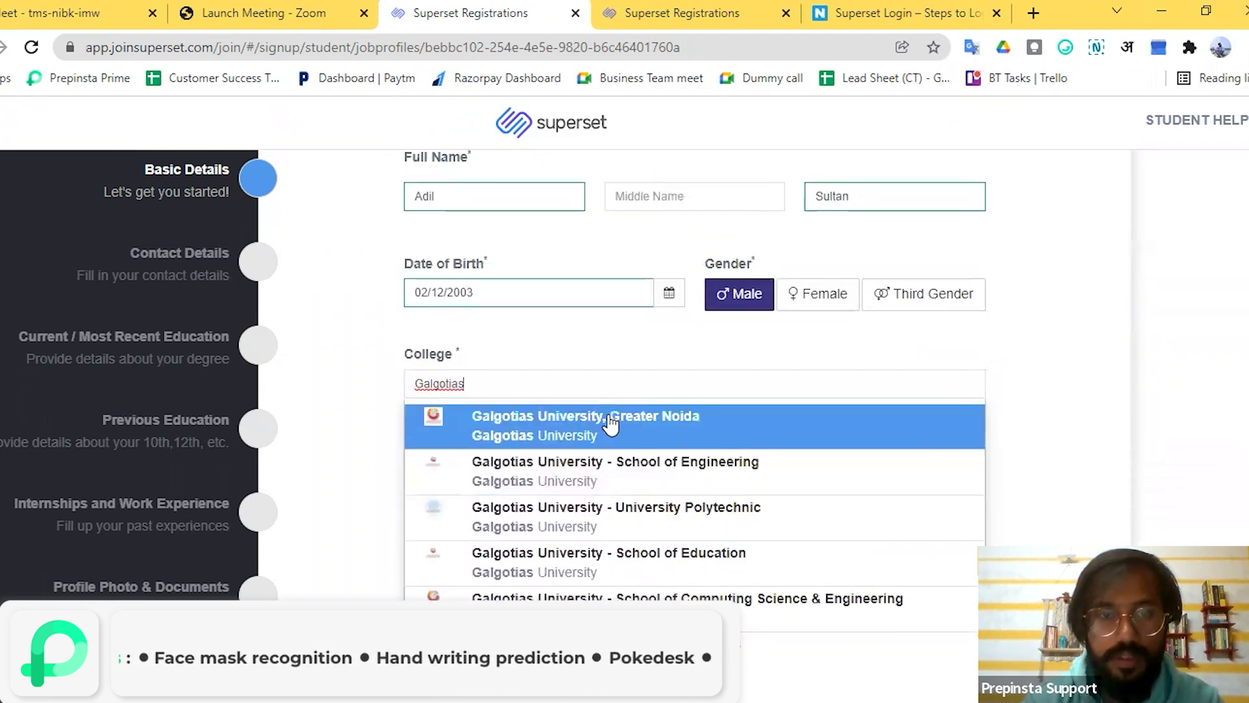
pyautogui.click(610, 423)
pyautogui.scroll(-5, 537, 446)
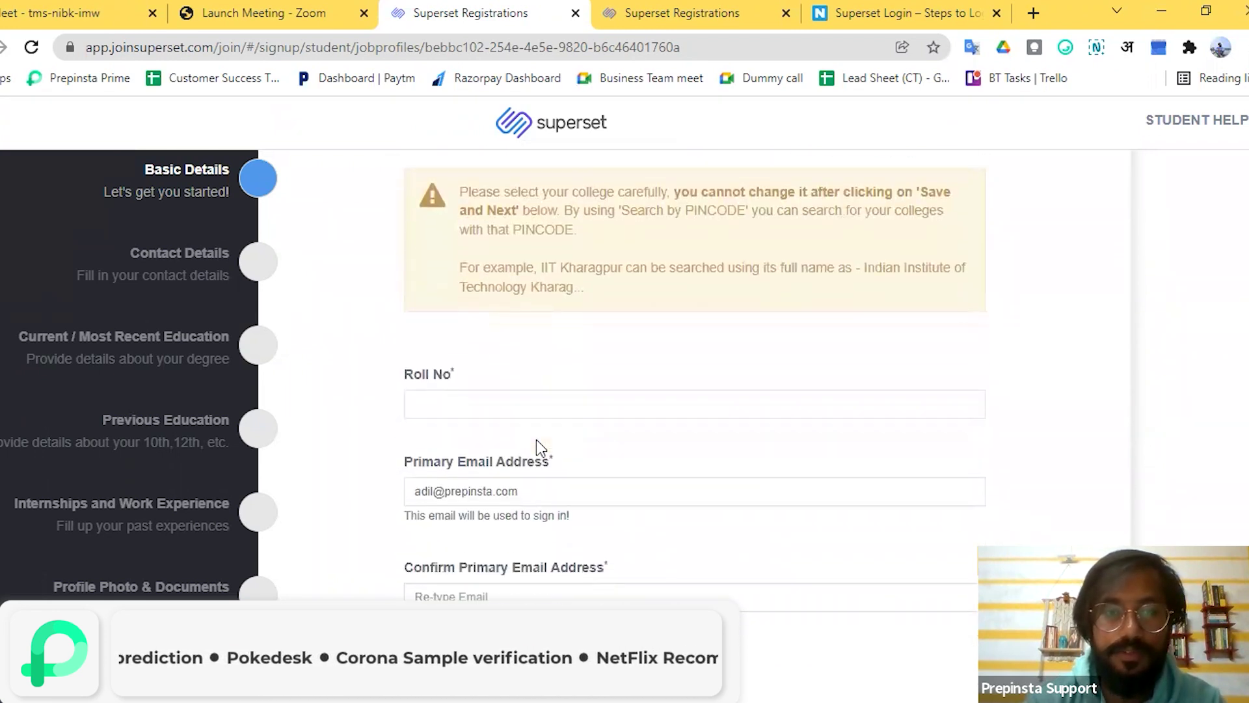
pyautogui.scroll(2, 527, 417)
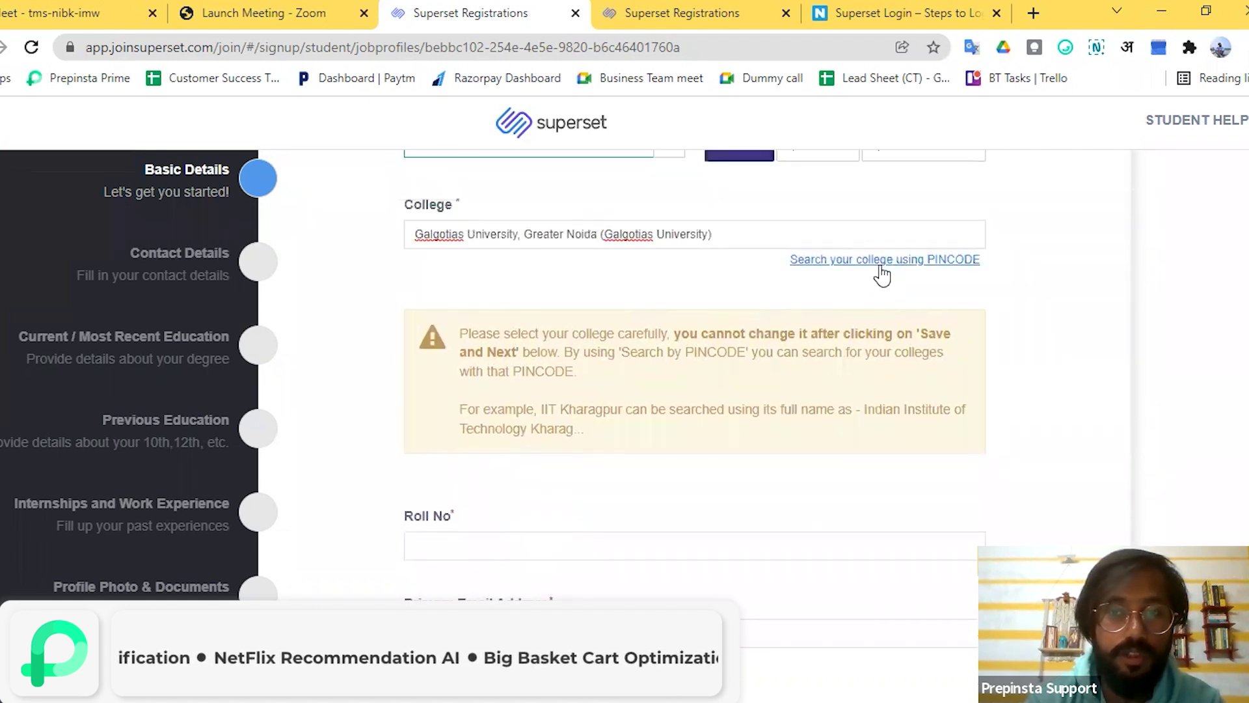
pyautogui.scroll(-3, 558, 392)
pyautogui.scroll(-3, 545, 342)
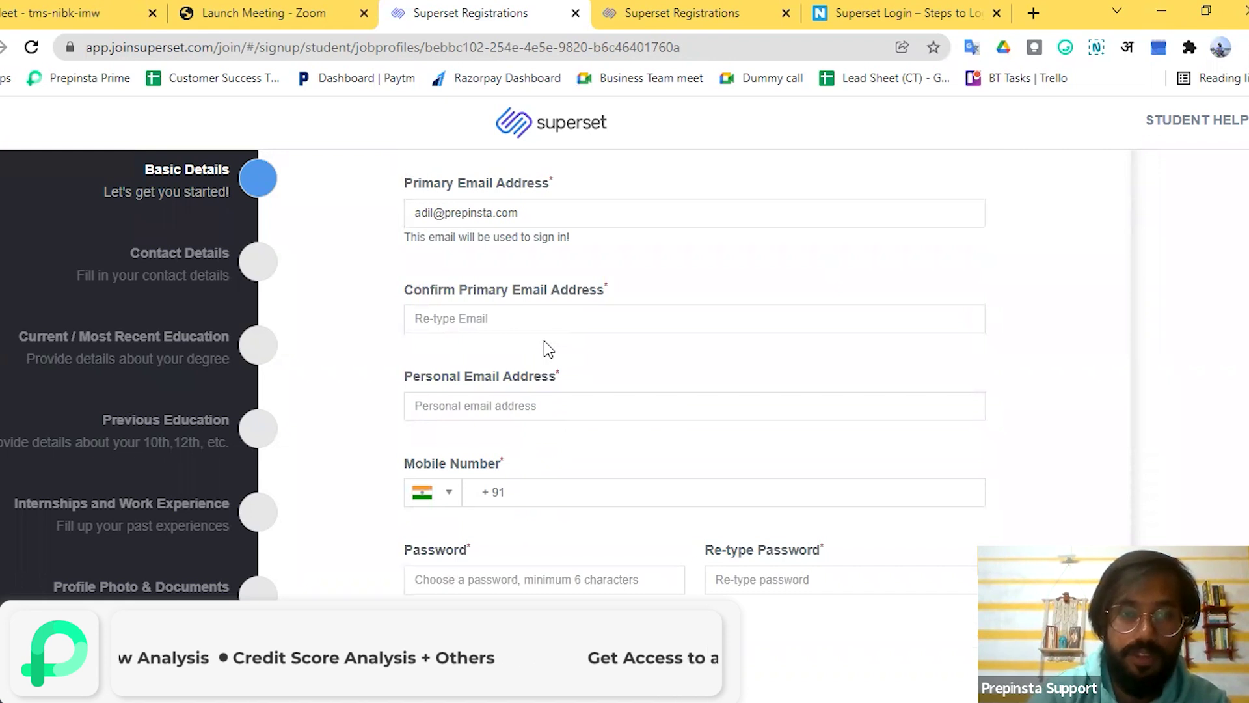
# Step: Enter the applicant's roll number and confirm the primary email address
pyautogui.scroll(3, 543, 341)
pyautogui.click(538, 320)
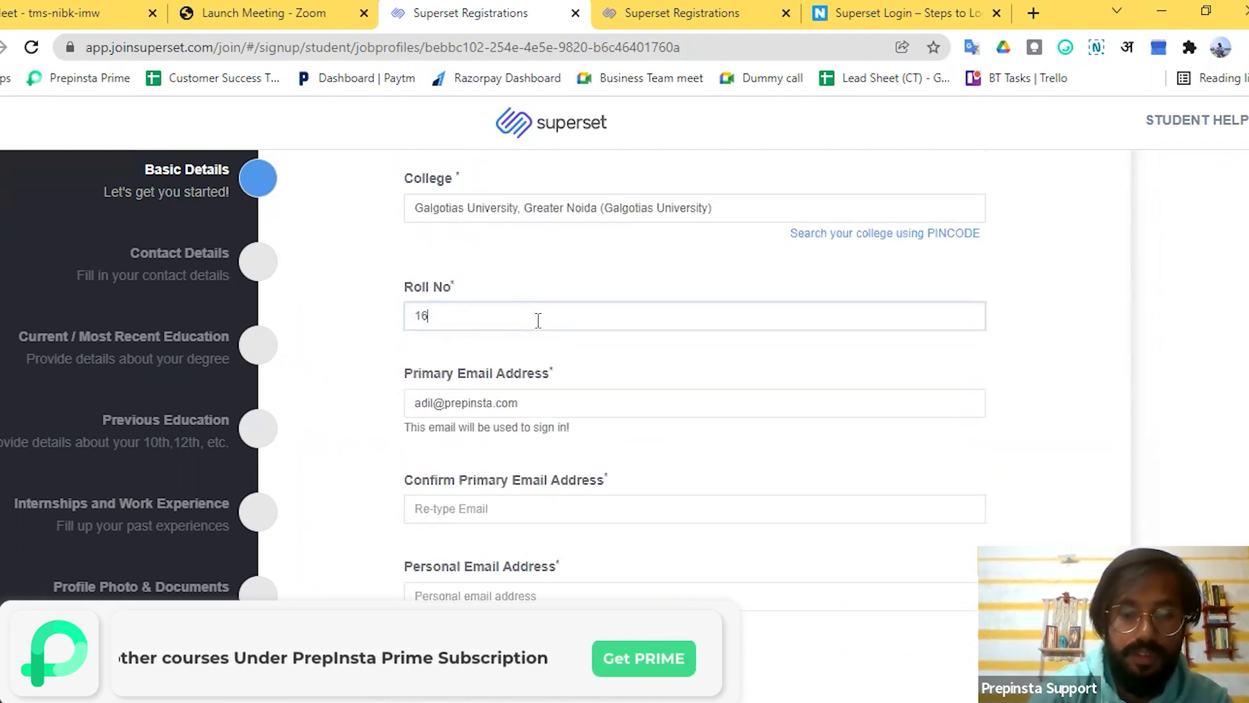
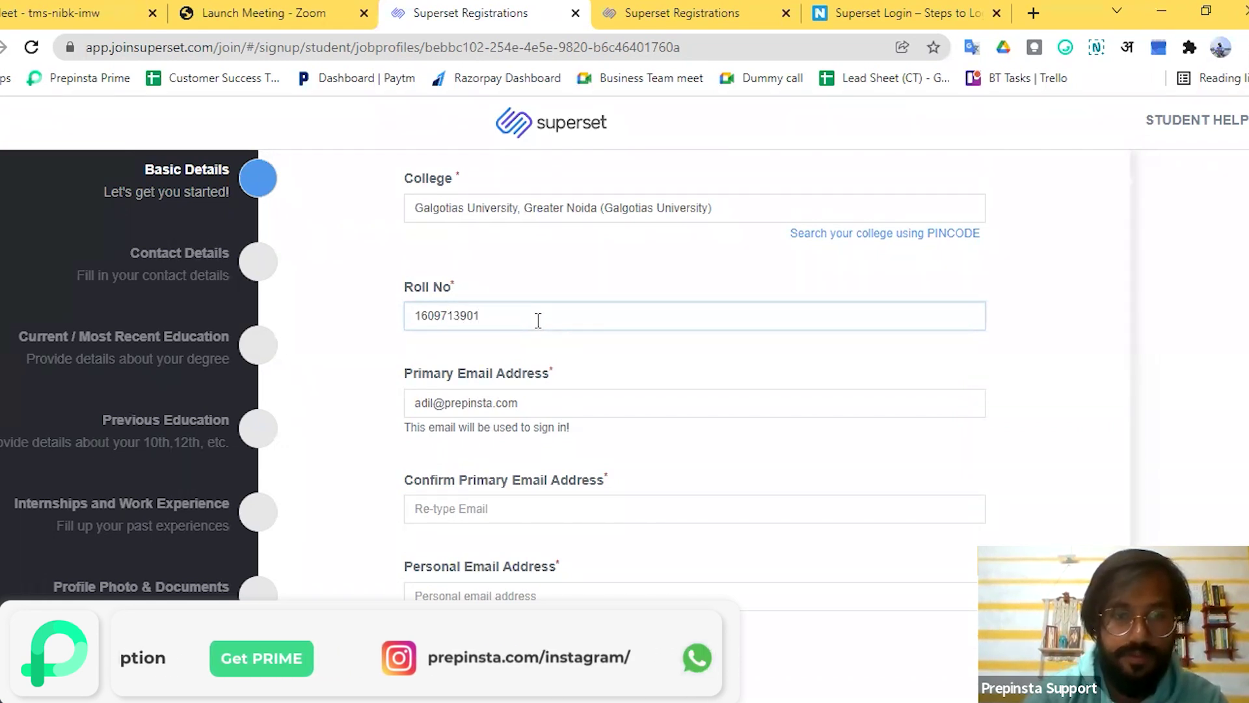
pyautogui.scroll(-3, 519, 466)
pyautogui.click(521, 320)
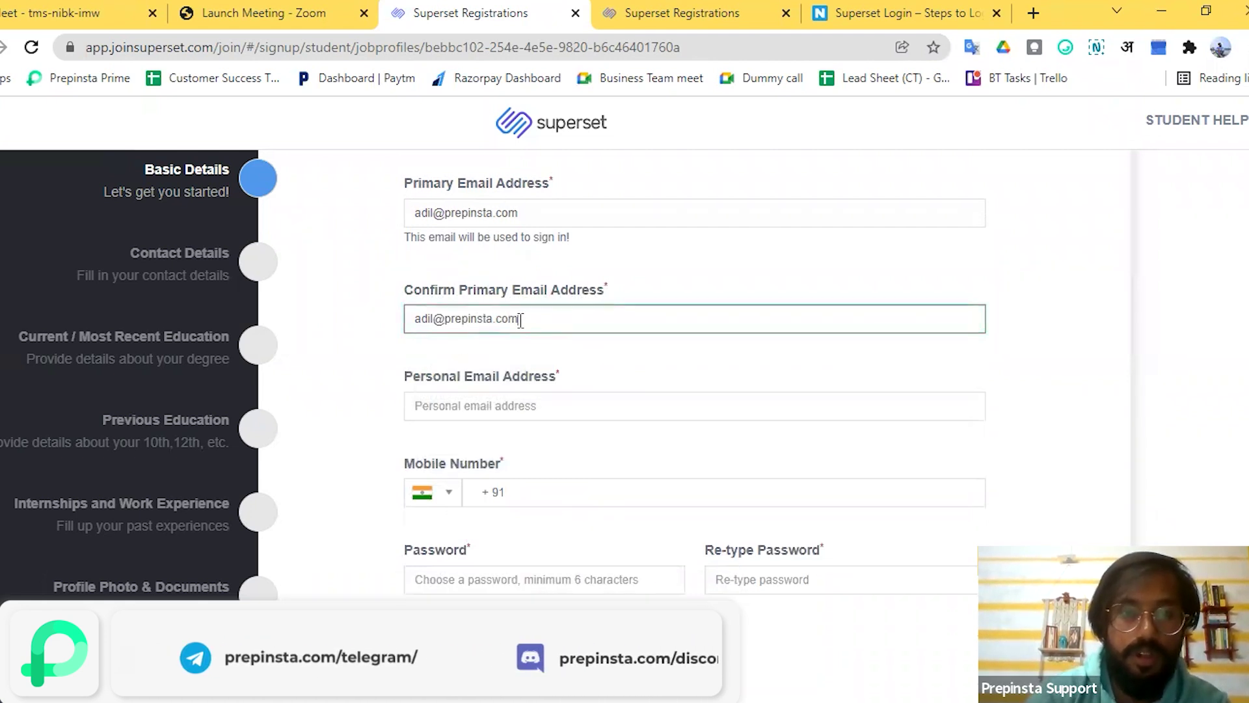
# Step: Fill the personal email and mobile number from the saved autofill suggestion
pyautogui.click(497, 417)
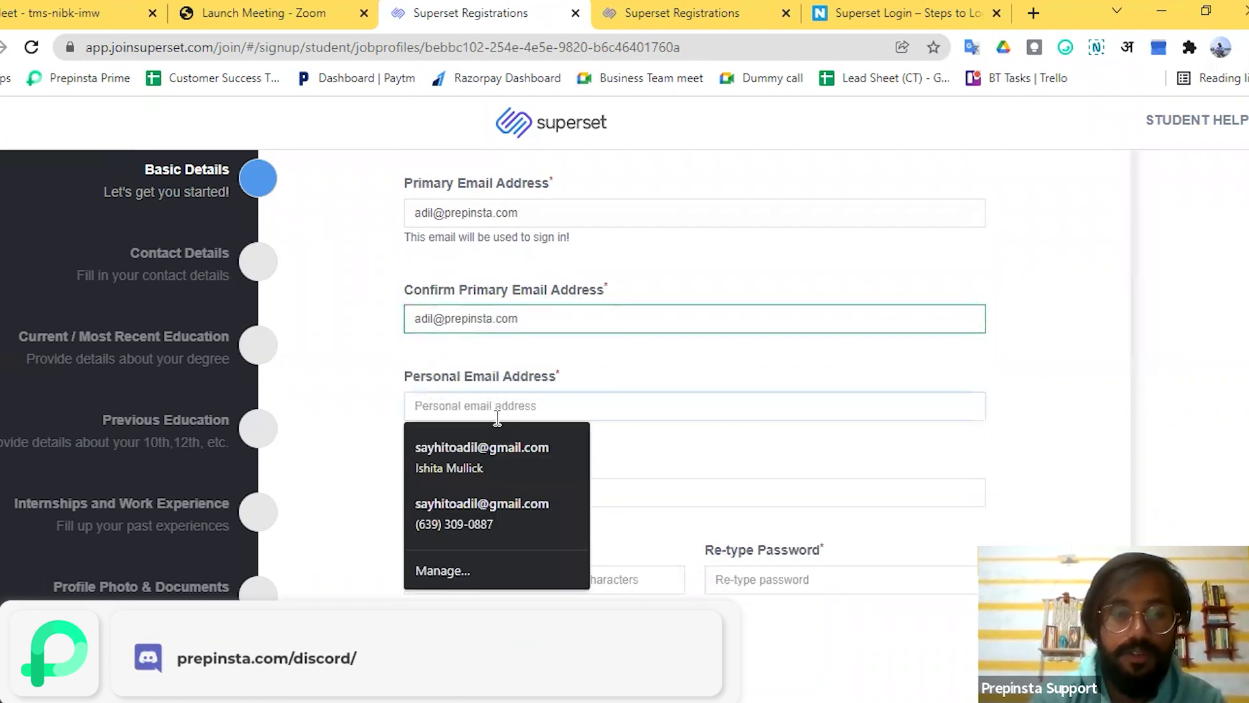
pyautogui.write('buf')
pyautogui.press('Down')
pyautogui.press('Return')
pyautogui.scroll(-3, 599, 406)
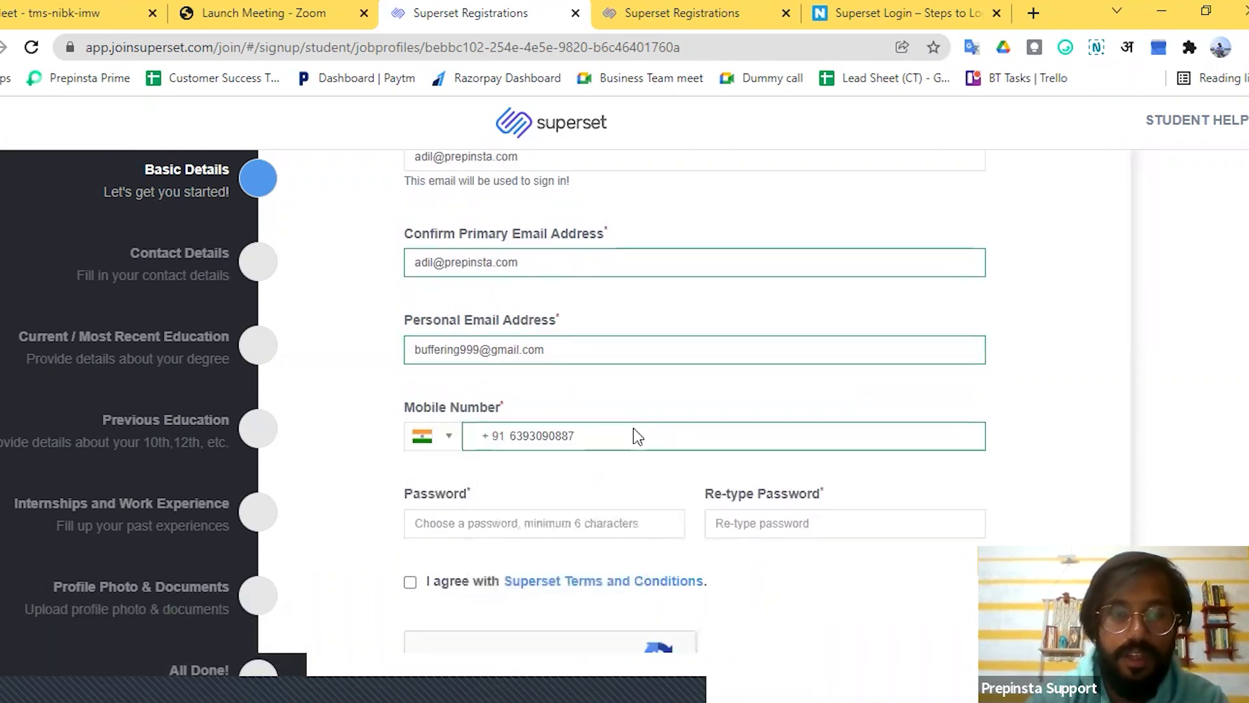
# Step: Set the account password, accept the Terms and Conditions, pass the reCAPTCHA, and submit
pyautogui.click(598, 408)
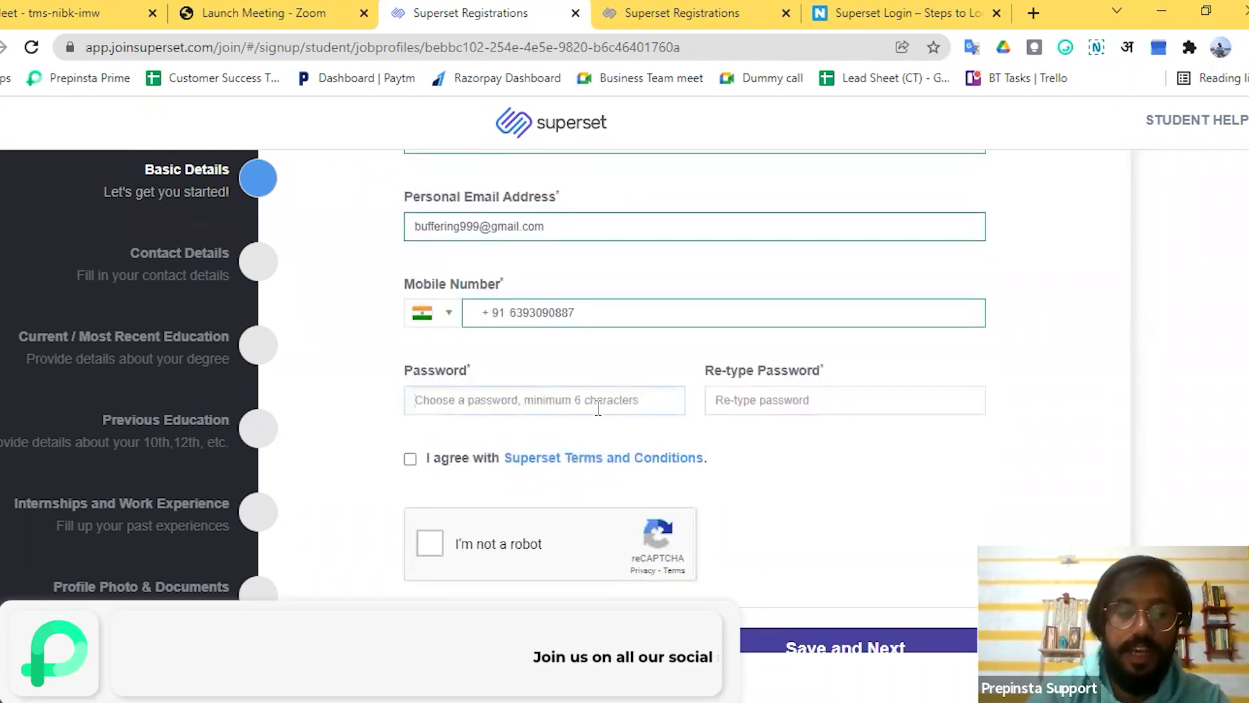
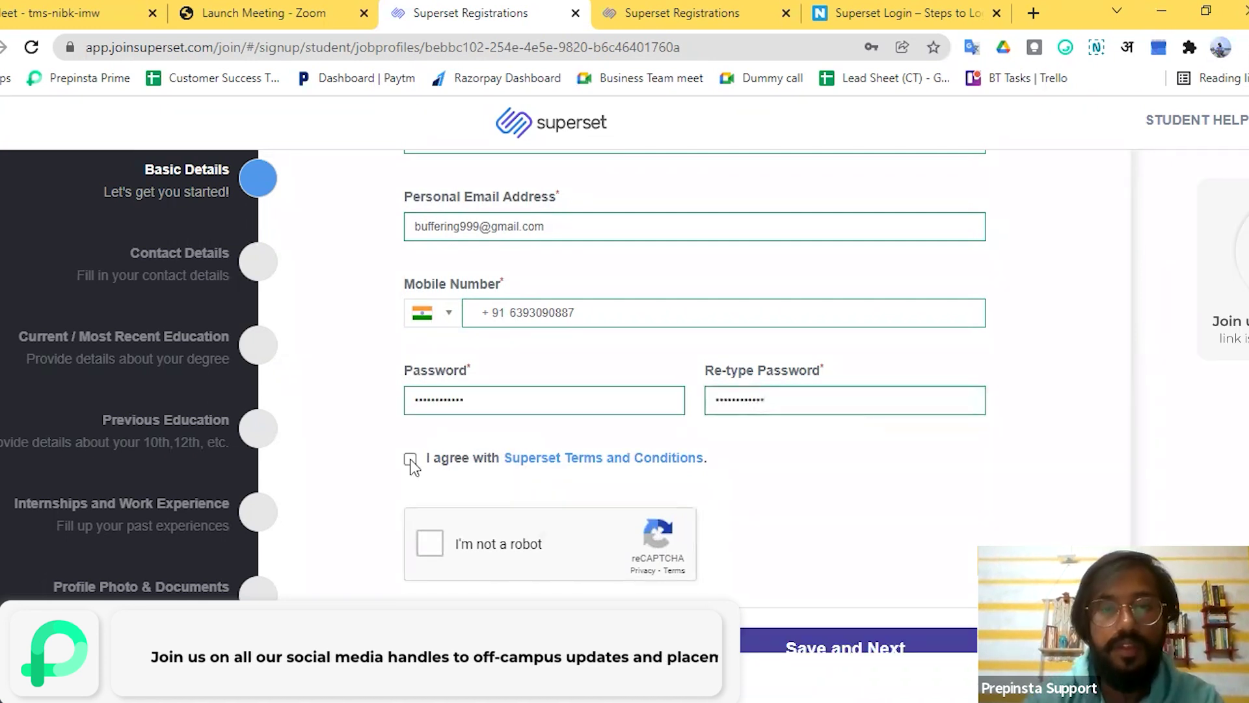
pyautogui.click(412, 458)
pyautogui.scroll(-2, 416, 465)
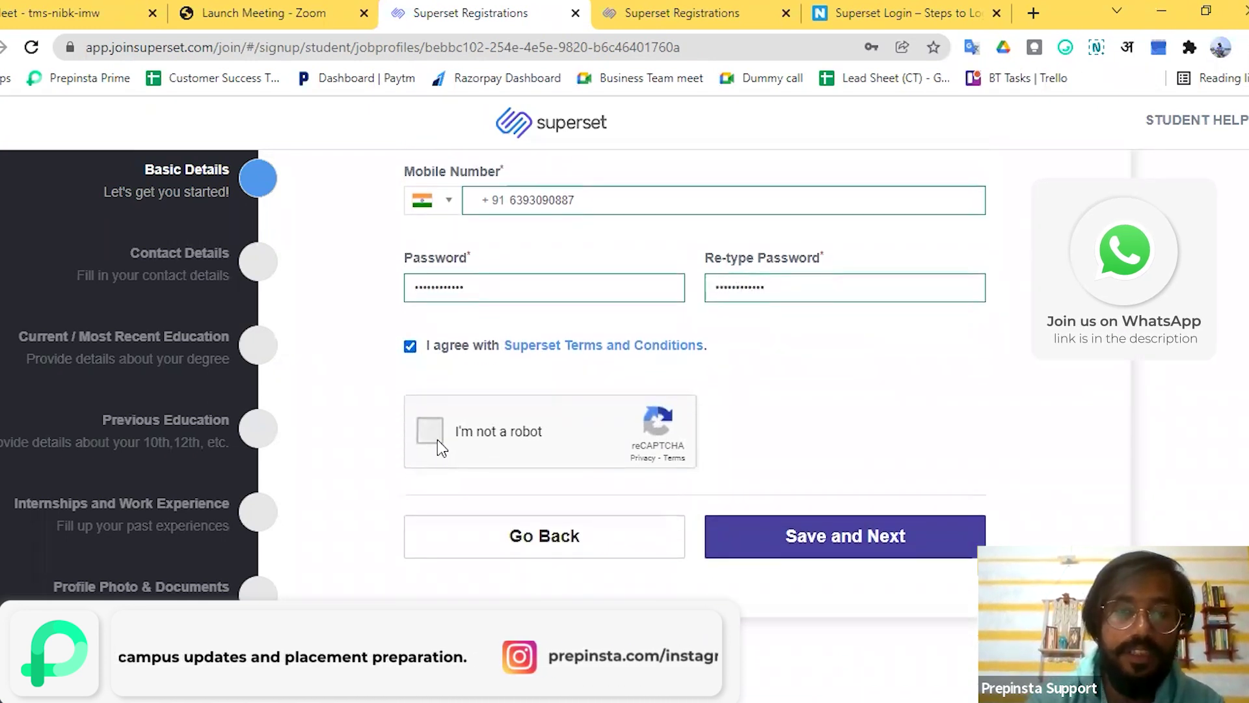
pyautogui.click(437, 439)
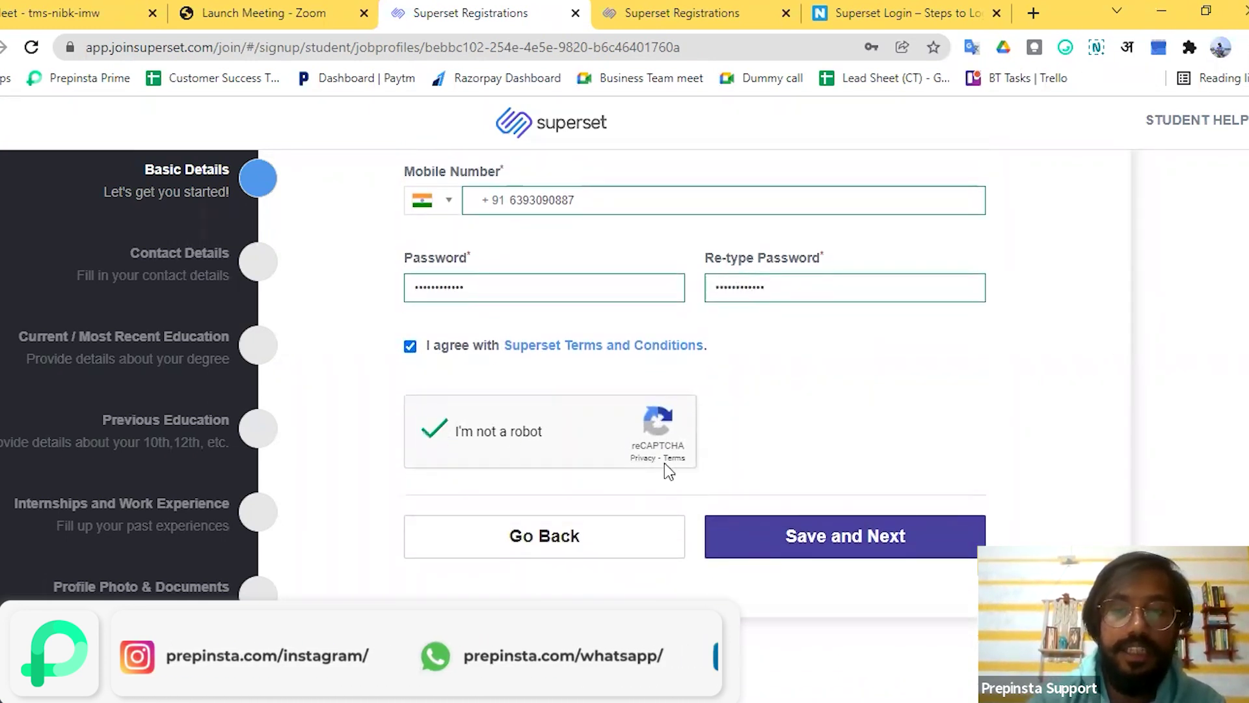
pyautogui.click(815, 548)
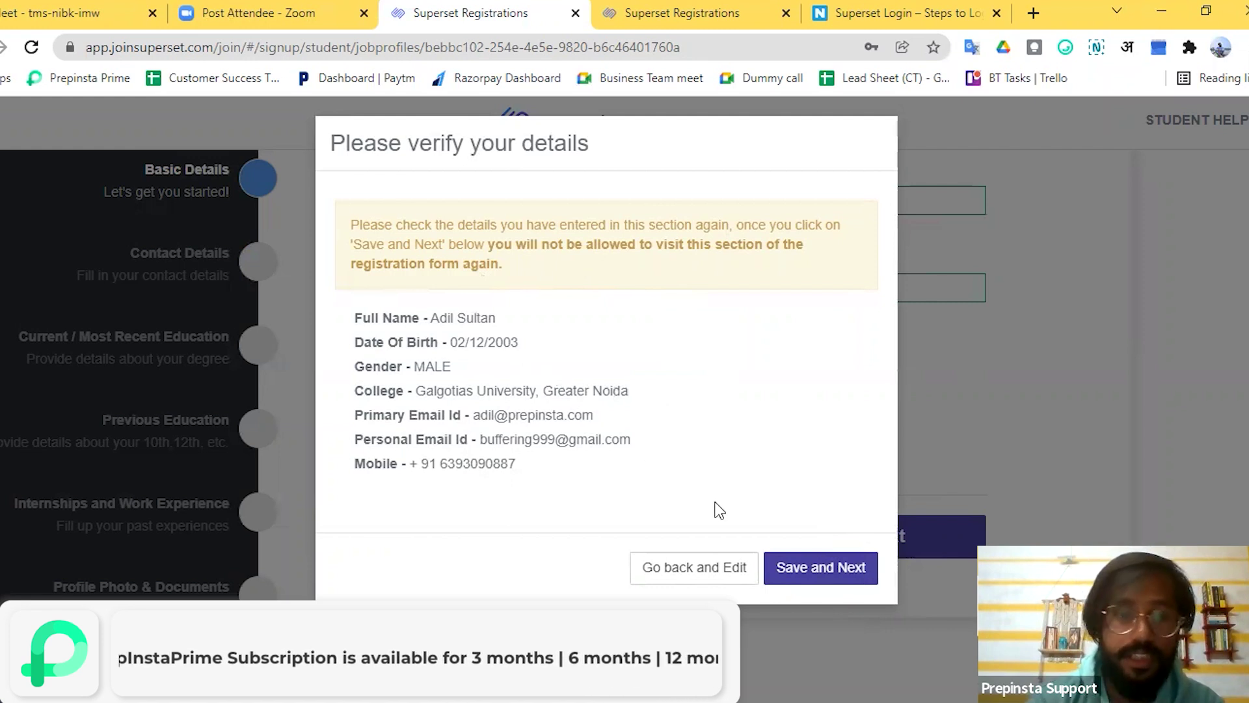
# Step: Confirm the basic details in the 'Please verify your details' dialog
pyautogui.click(845, 569)
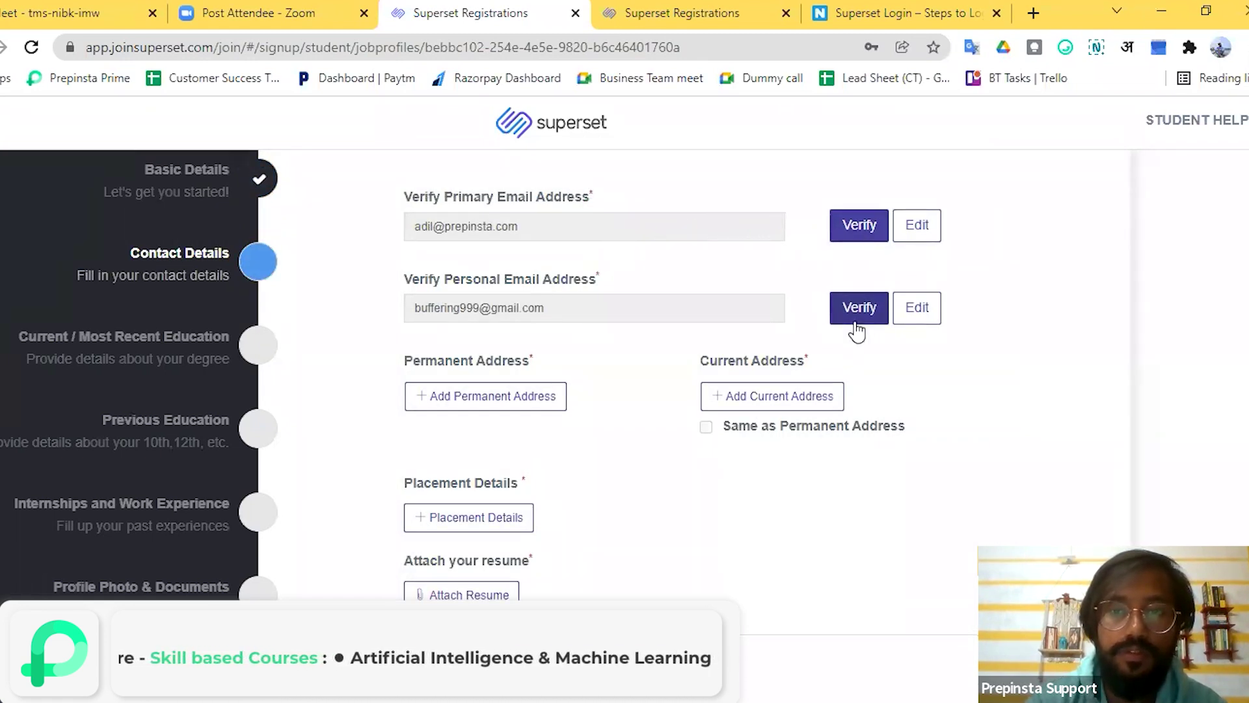
# Step: Verify the primary email with the emailed one-time code, then begin adding the permanent address
pyautogui.click(851, 233)
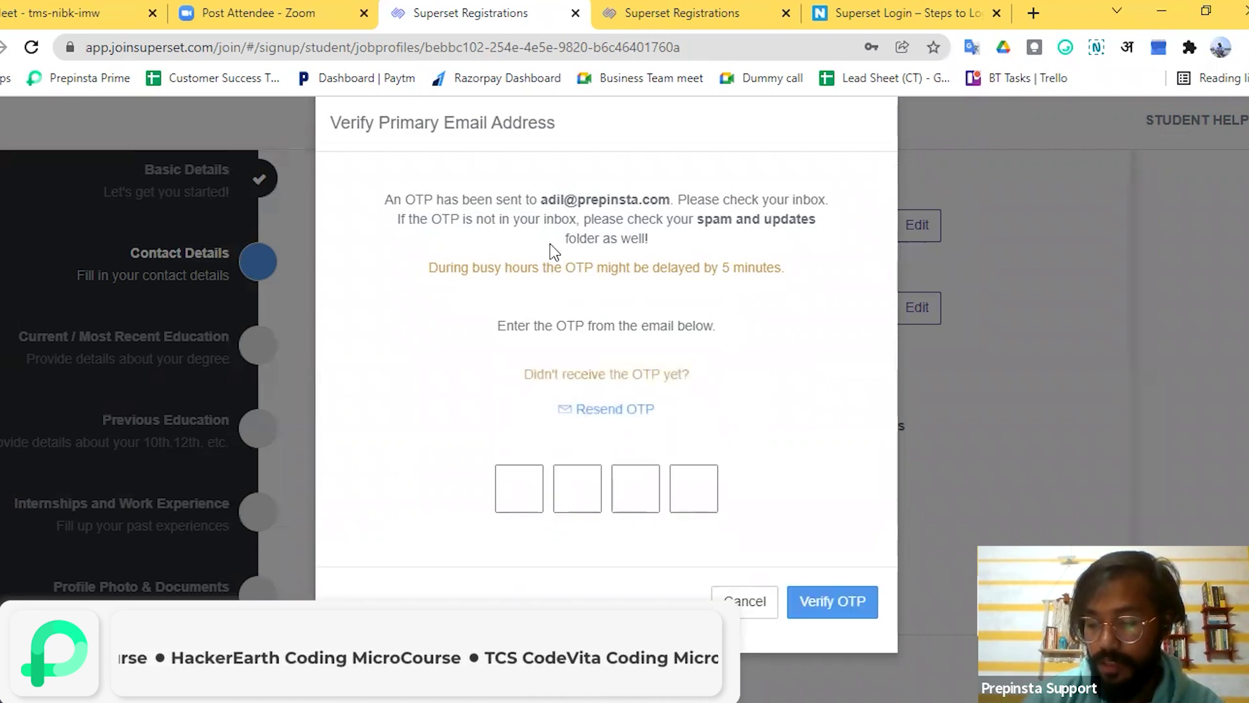
pyautogui.click(526, 475)
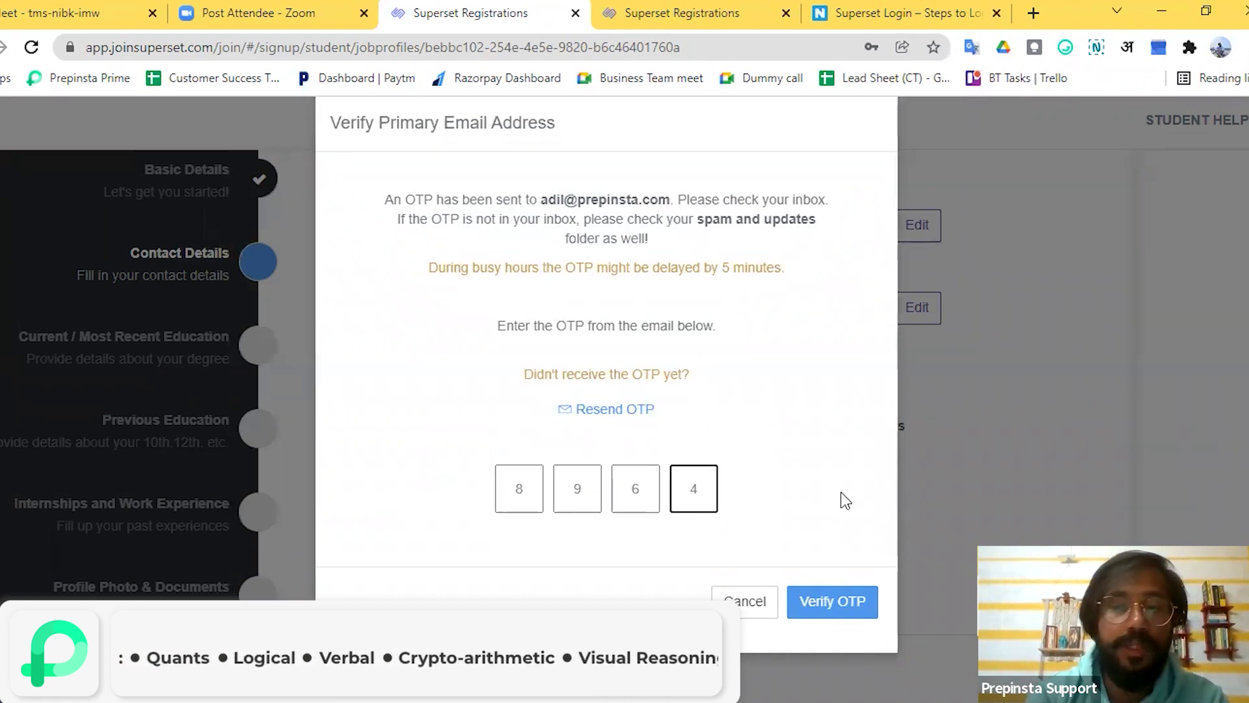
pyautogui.click(848, 602)
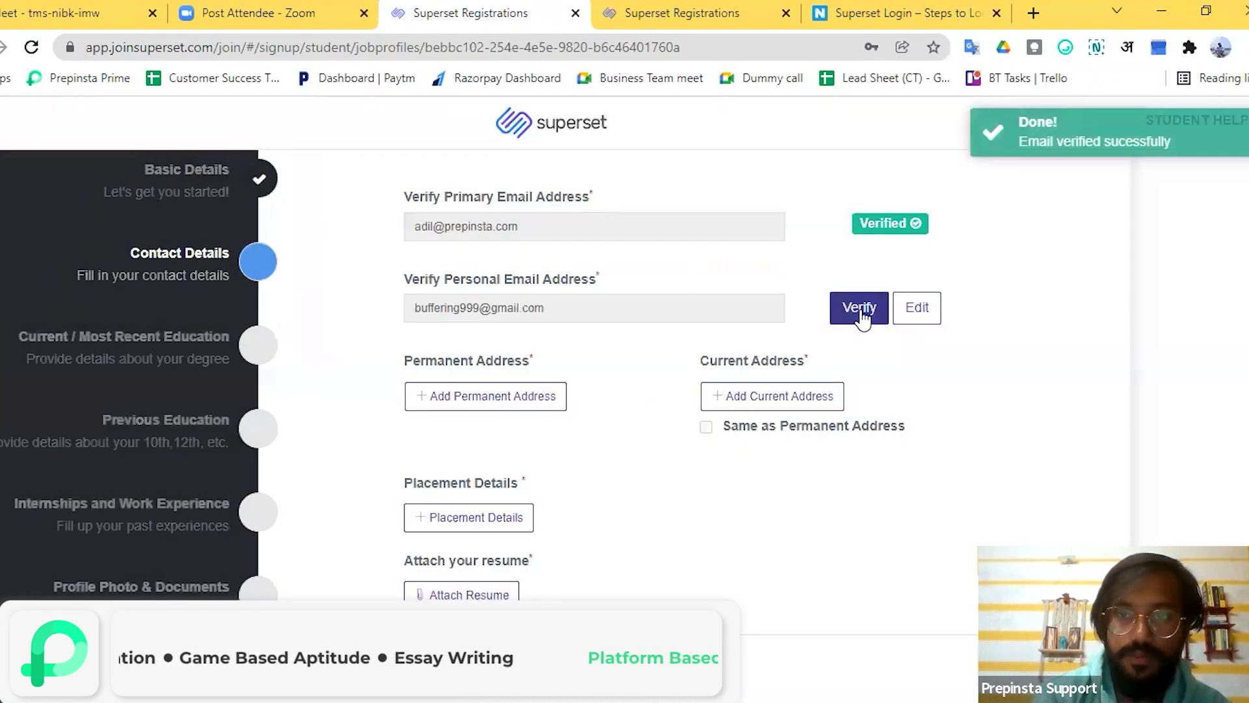
pyautogui.scroll(-1, 811, 441)
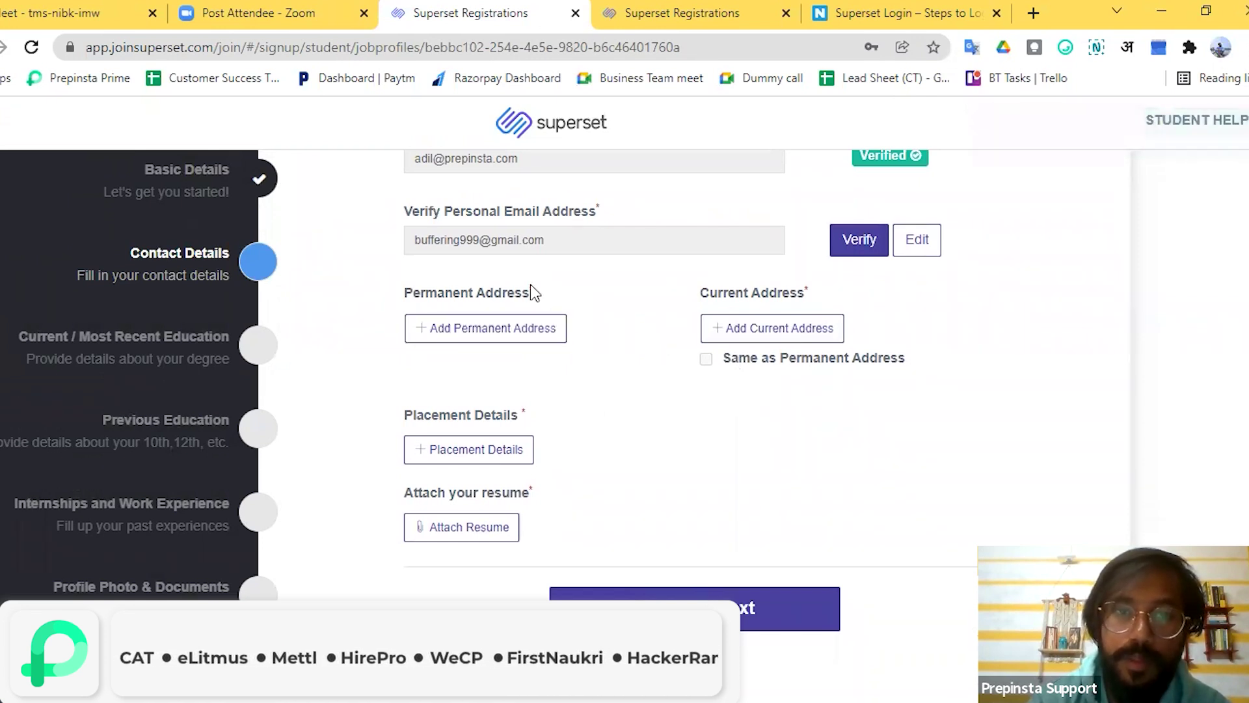
pyautogui.click(526, 320)
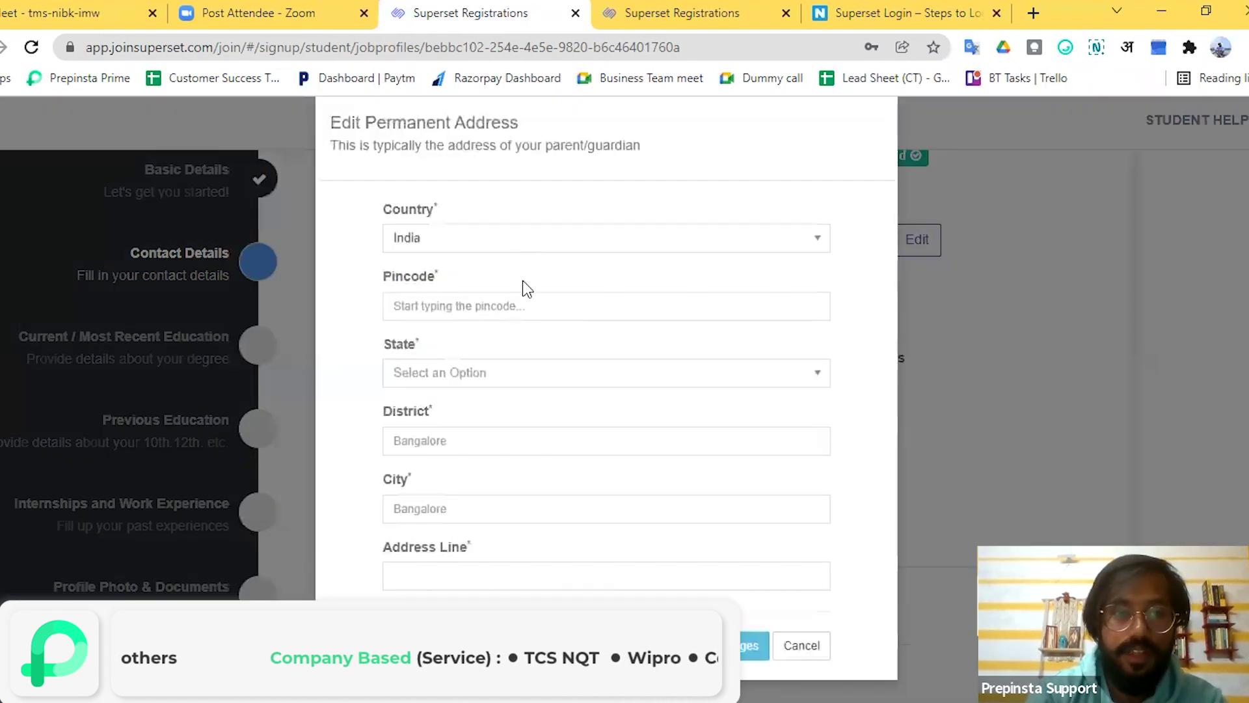
# Step: Fill the permanent address via pincode lookup for state, district and city, add the street line, and save
pyautogui.click(514, 306)
pyautogui.write('262')
pyautogui.write('2')
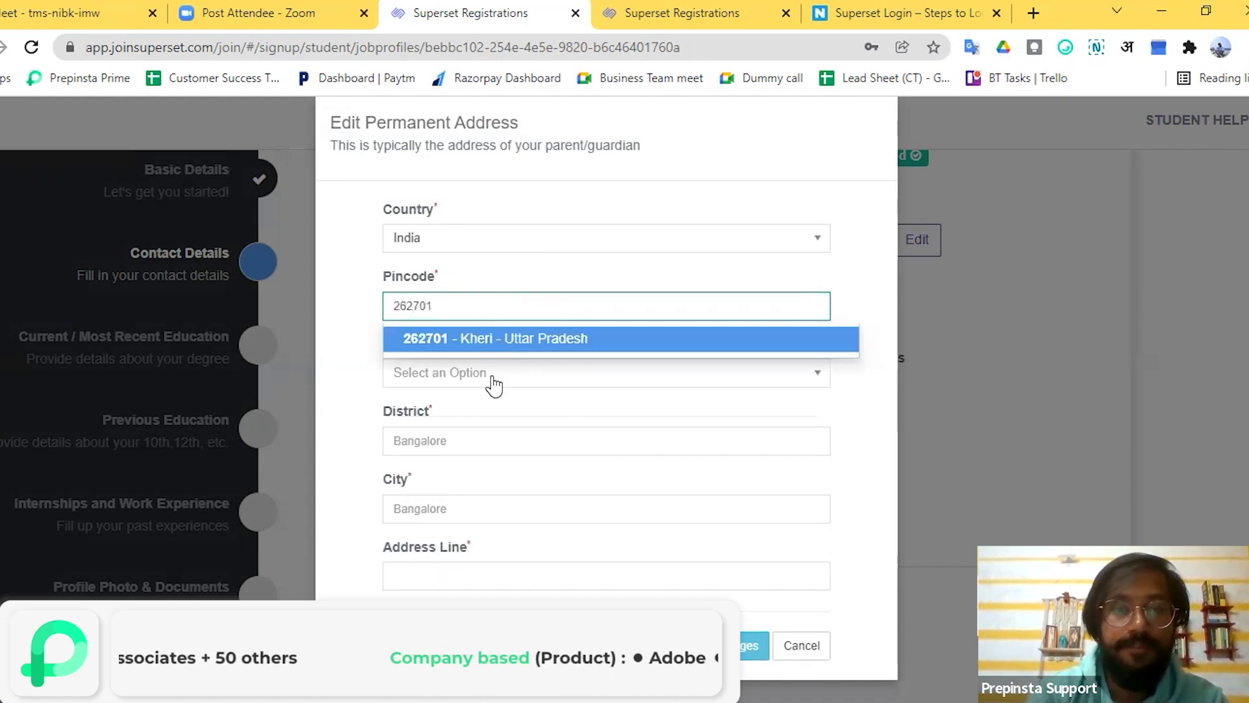
pyautogui.click(504, 343)
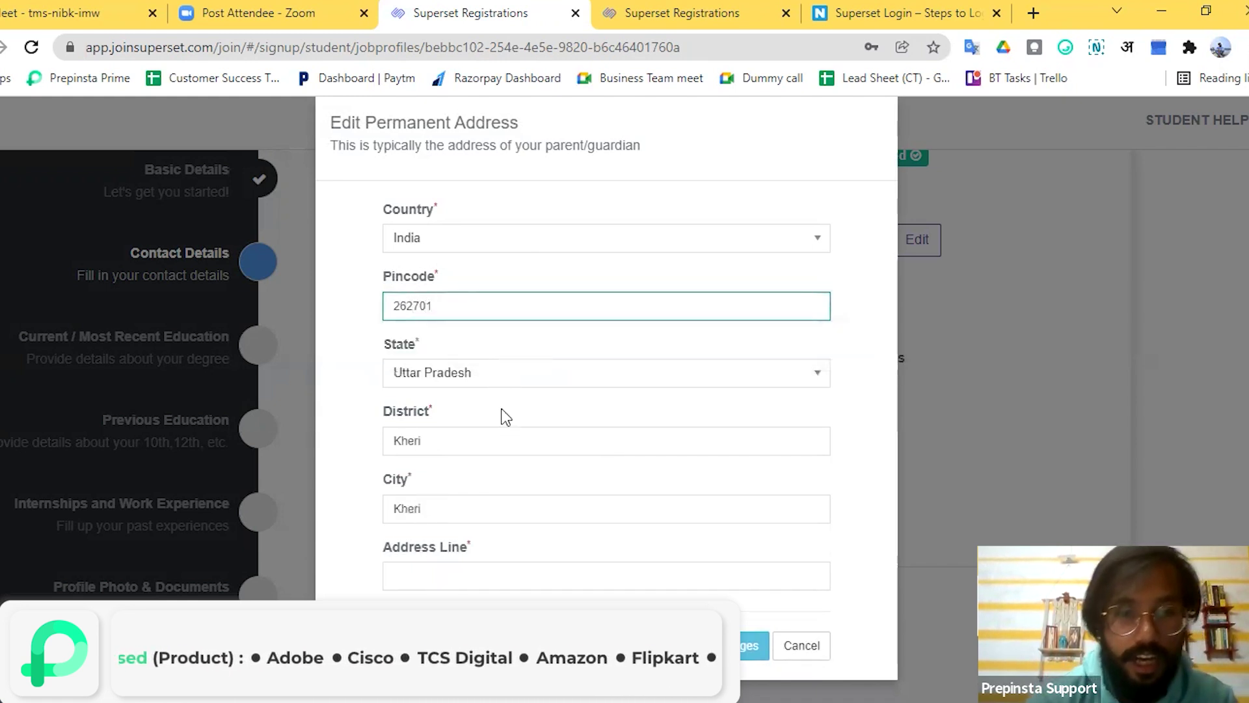
pyautogui.click(497, 569)
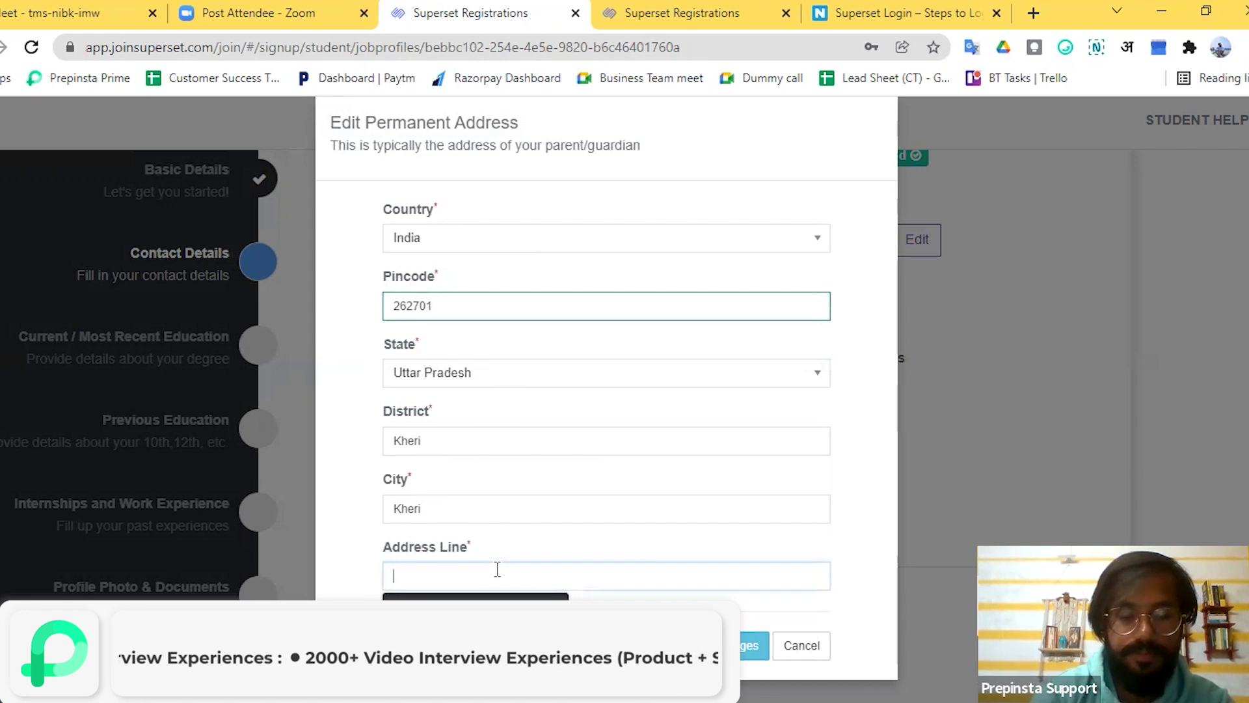
pyautogui.write('Behind Anand Cin')
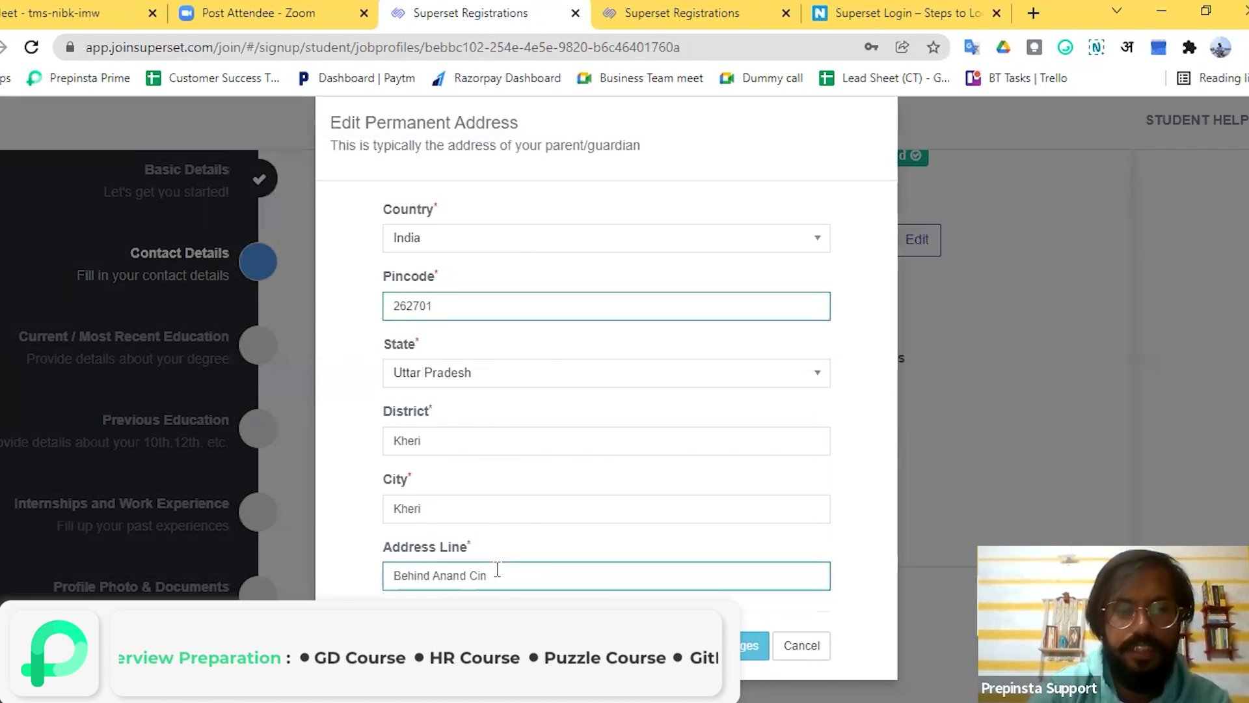
pyautogui.press('BackSpace')
pyautogui.press('BackSpace')
pyautogui.press('BackSpace')
pyautogui.press('BackSpace')
pyautogui.press('BackSpace')
pyautogui.press('BackSpace')
pyautogui.press('BackSpace')
pyautogui.press('BackSpace')
pyautogui.press('BackSpace')
pyautogui.press('BackSpace')
pyautogui.press('BackSpace')
pyautogui.press('BackSpace')
pyautogui.press('BackSpace')
pyautogui.press('BackSpace')
pyautogui.press('BackSpace')
pyautogui.press('BackSpace')
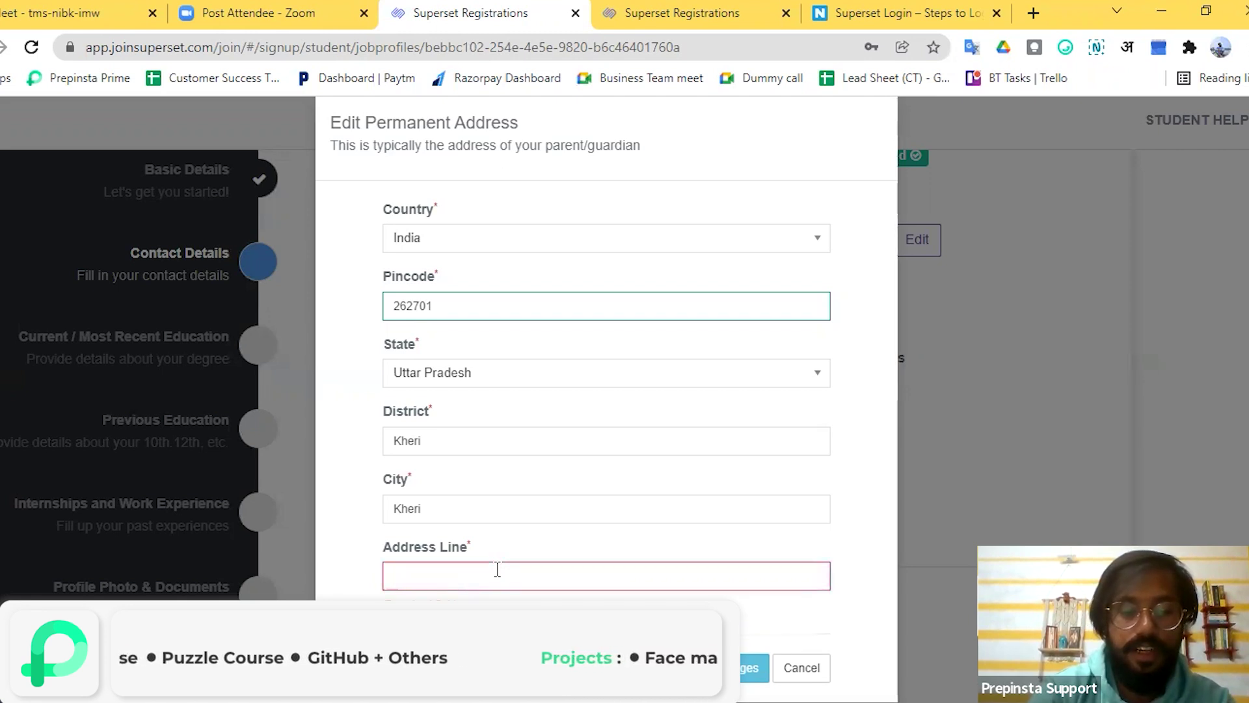
pyautogui.write('Behind Main road')
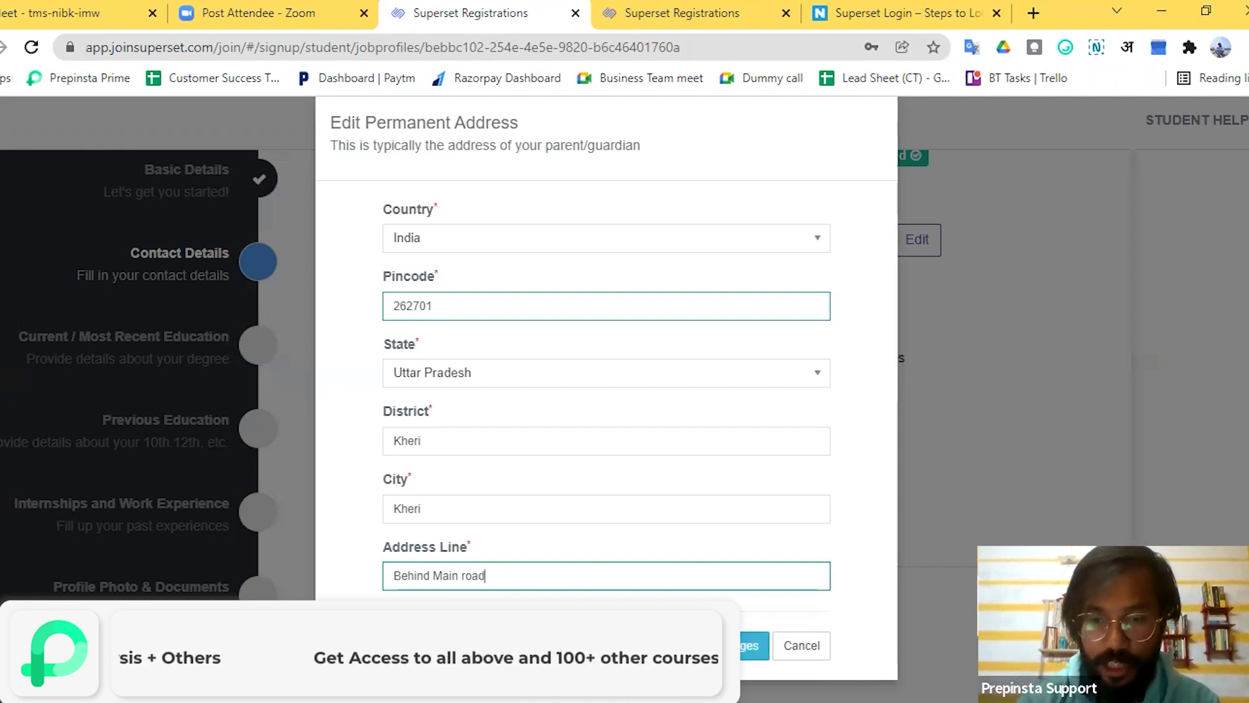
pyautogui.press('Tab')
pyautogui.press('Return')
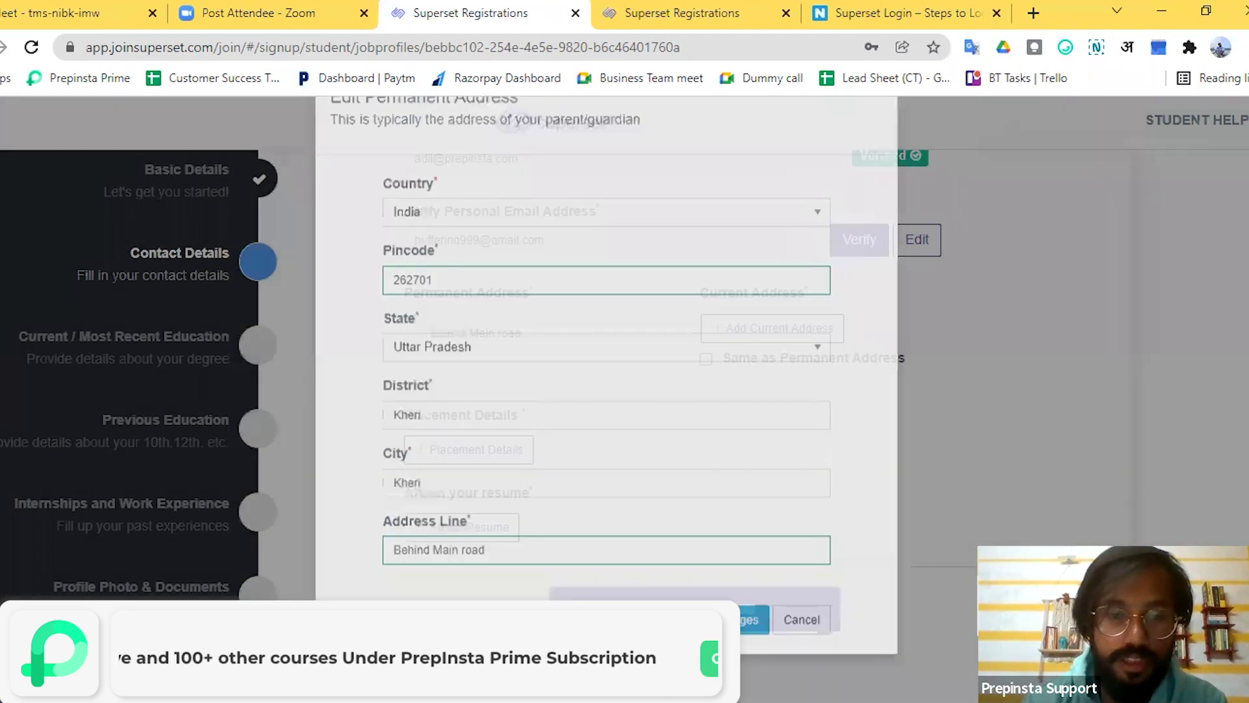
# Step: Make the current address the same as the permanent address
pyautogui.scroll(-1, 774, 432)
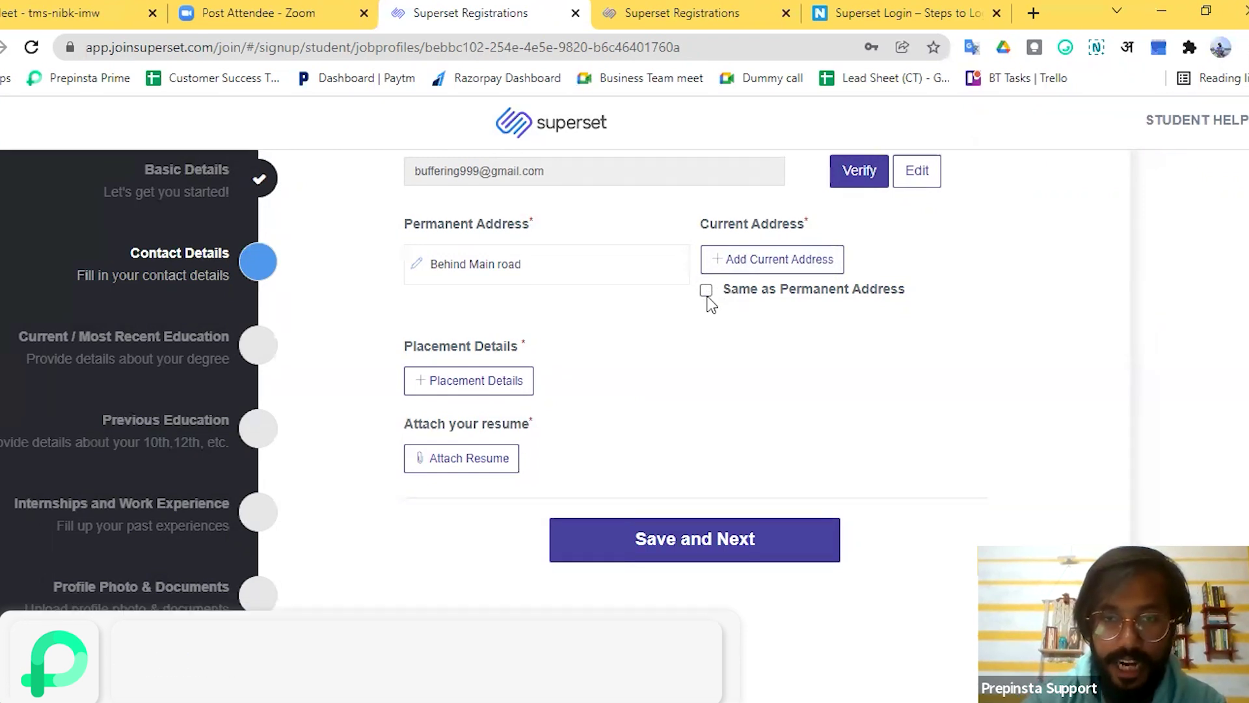
pyautogui.click(706, 290)
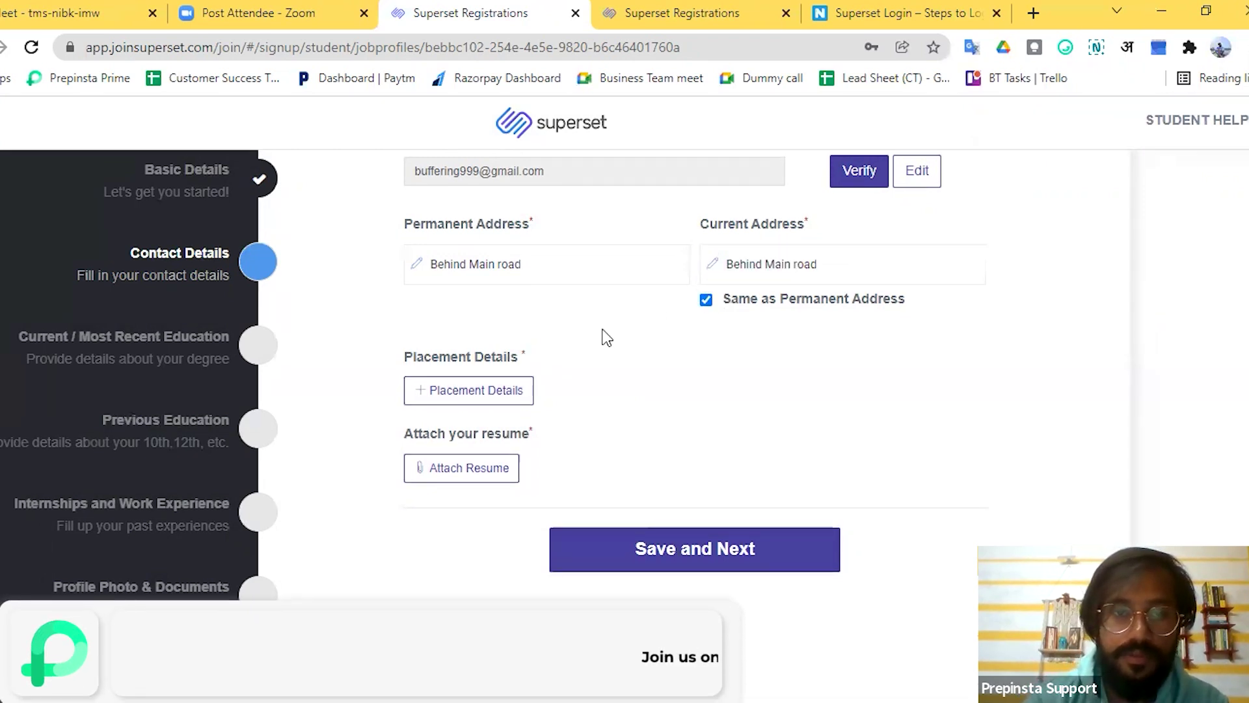
pyautogui.scroll(-2, 573, 318)
# Step: Save placement details with career plan 'I dont have a job - want to apply'
pyautogui.click(523, 301)
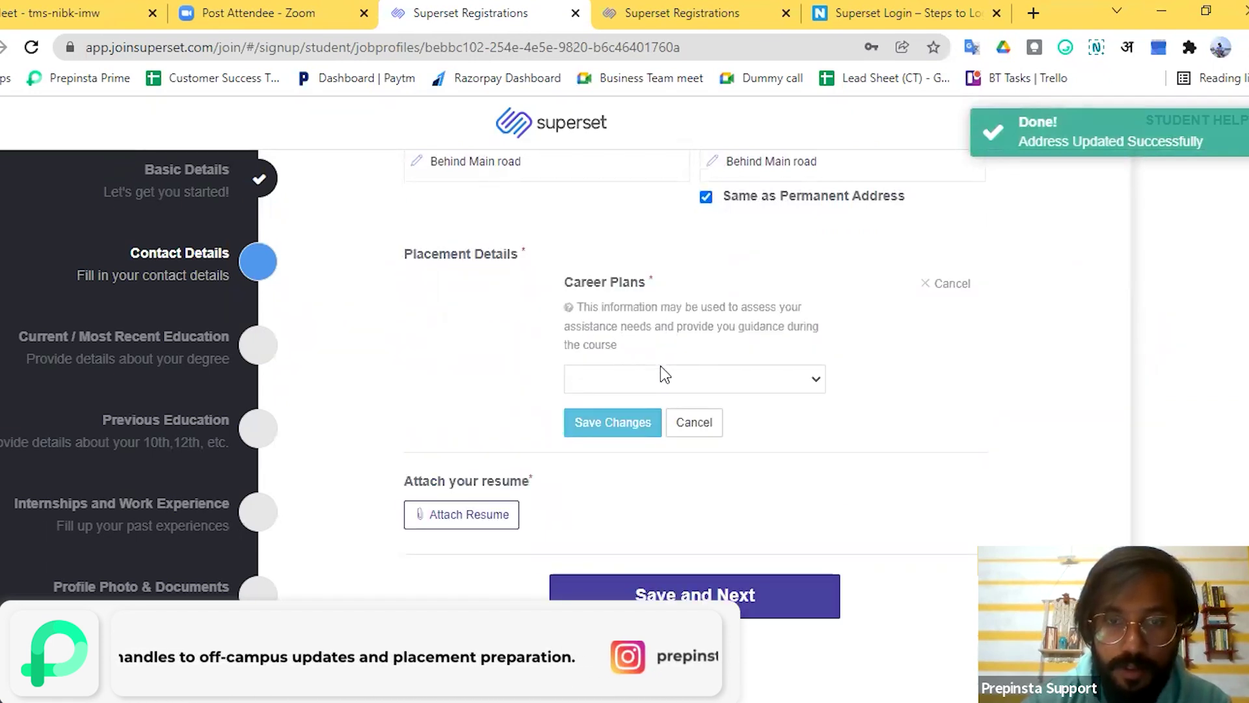
pyautogui.click(817, 383)
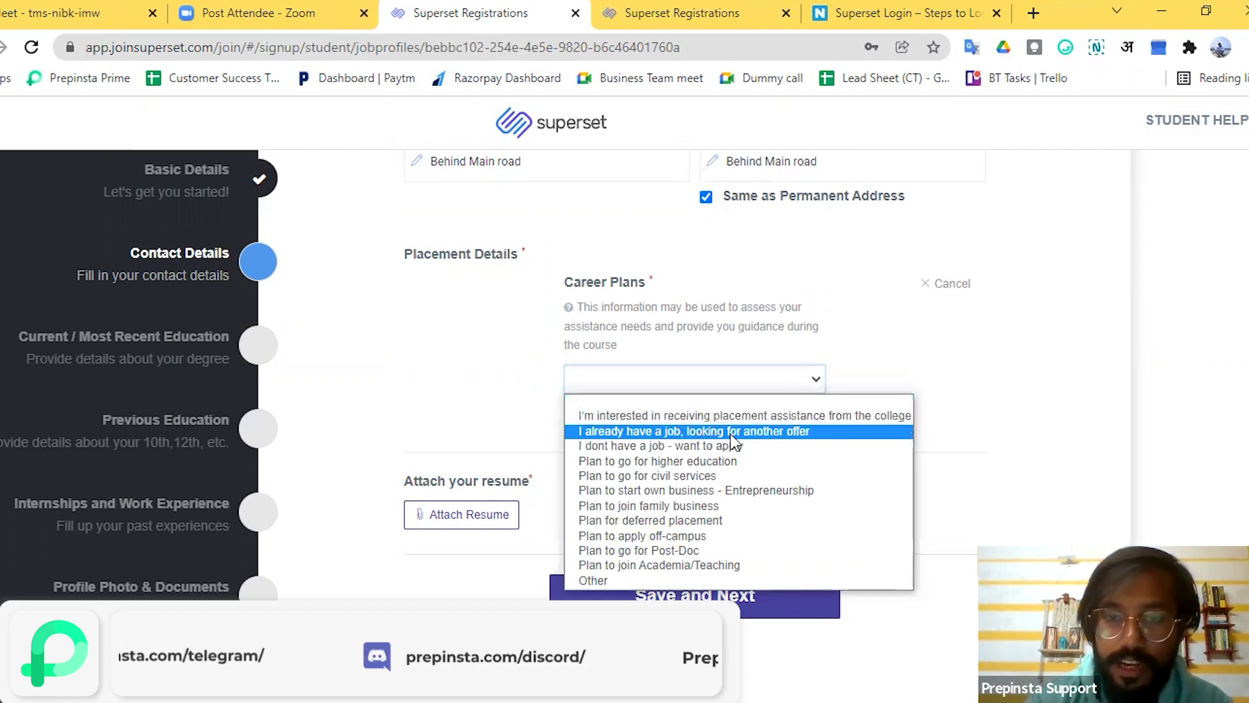
pyautogui.click(700, 447)
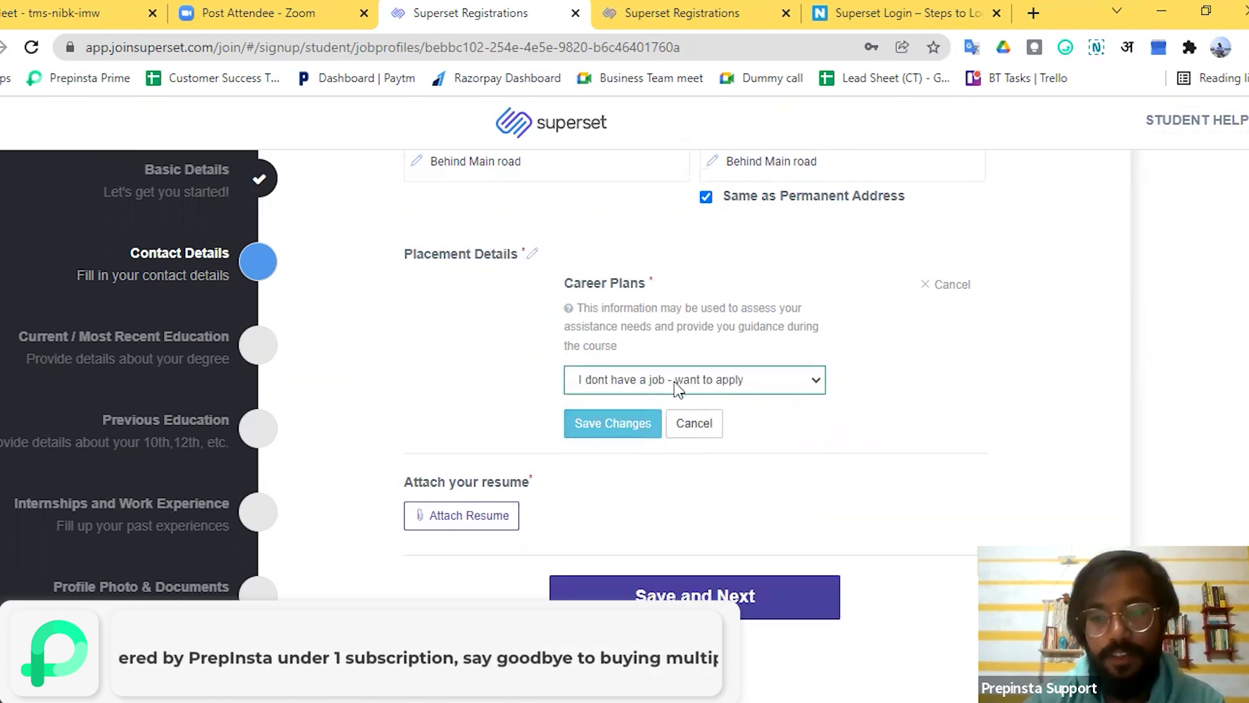
pyautogui.click(631, 426)
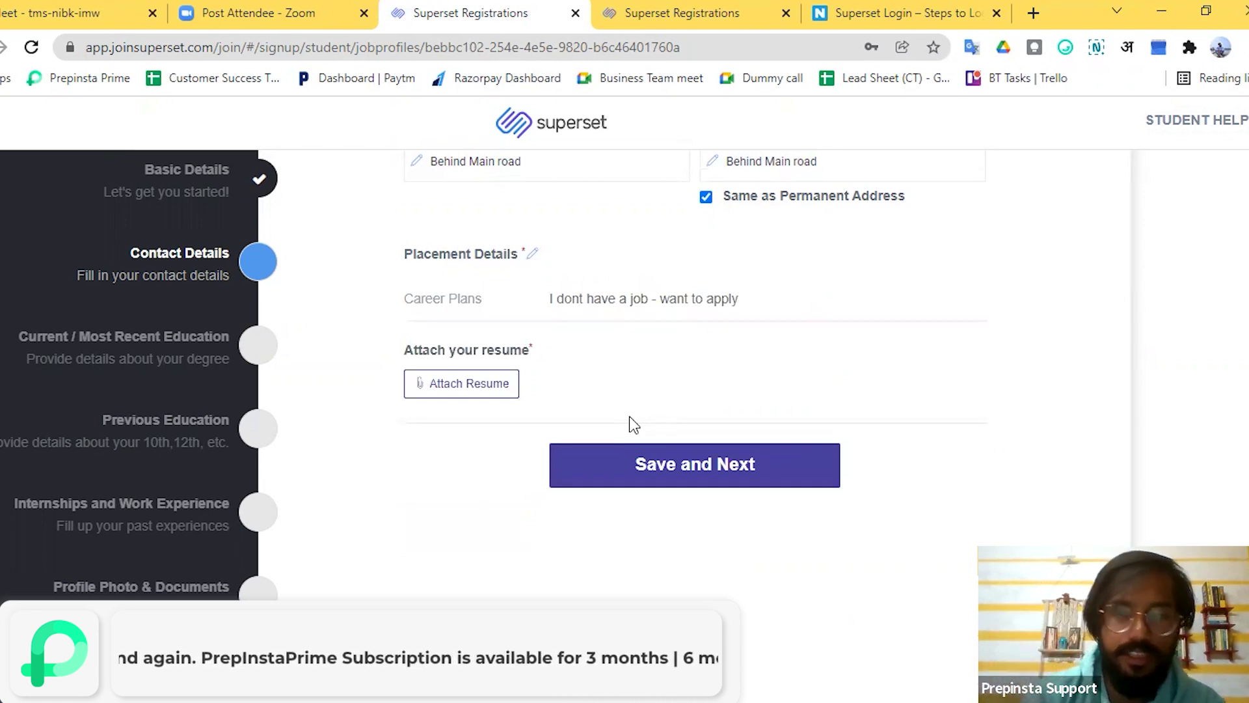
pyautogui.click(458, 384)
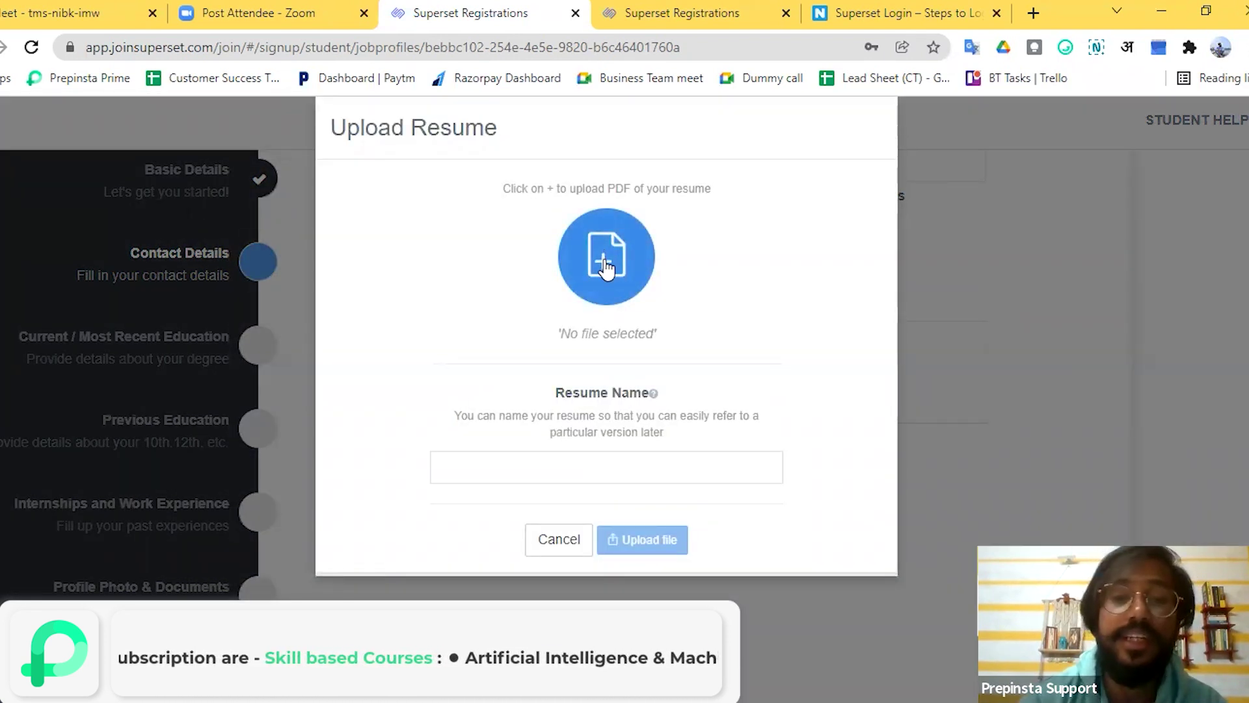
# Step: Upload the resume PDF with a resume name based on the applicant's name
pyautogui.click(605, 267)
pyautogui.click(594, 464)
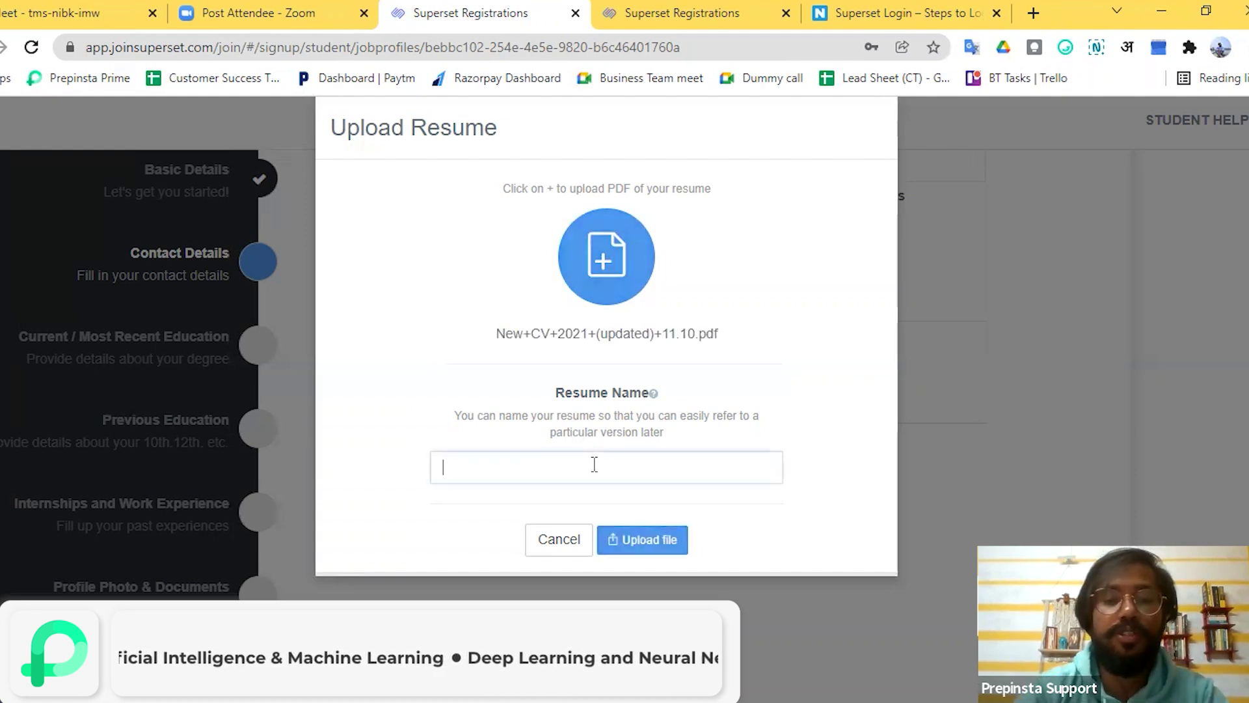
pyautogui.write('Adil')
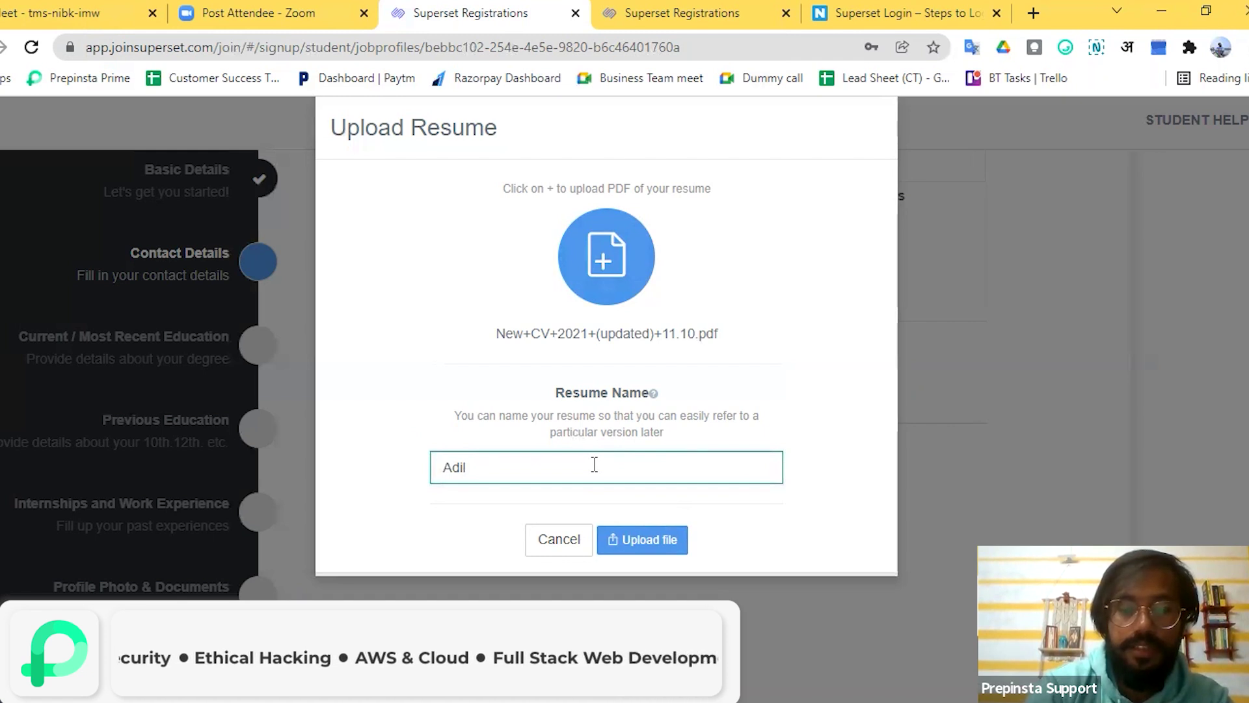
pyautogui.write("'s Resume")
pyautogui.click(642, 539)
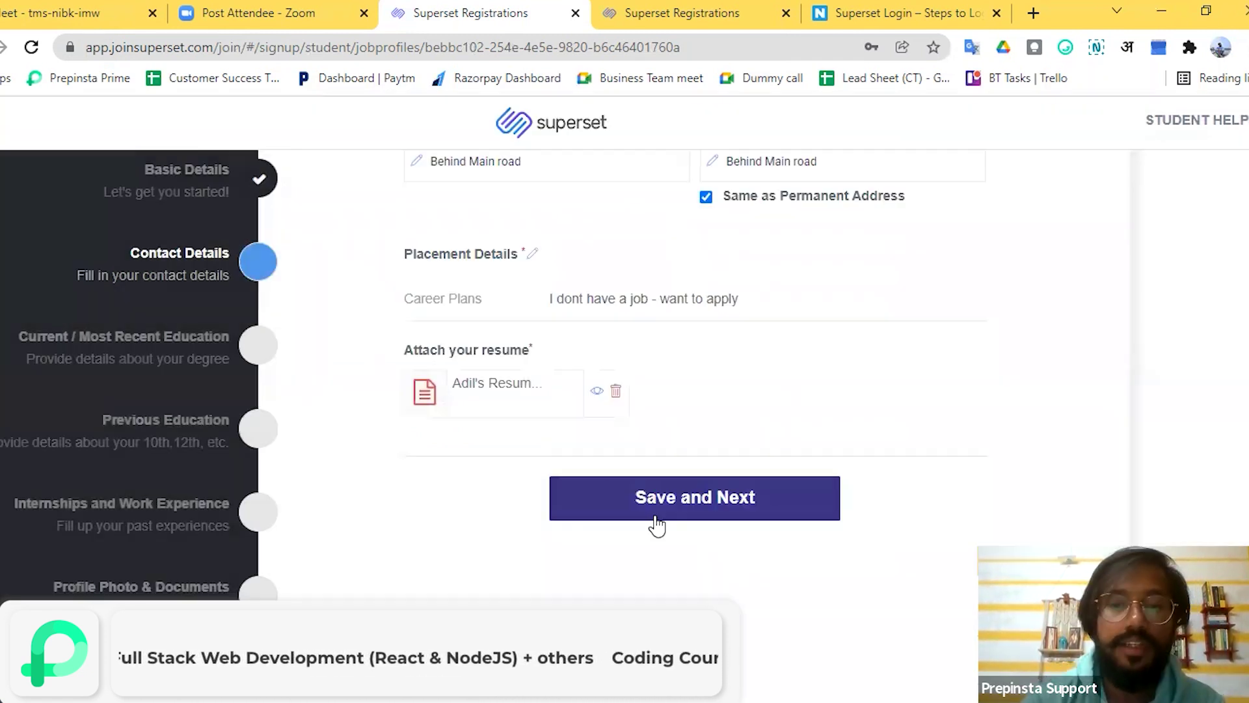
# Step: Verify the personal email using the emailed one-time code
pyautogui.click(679, 513)
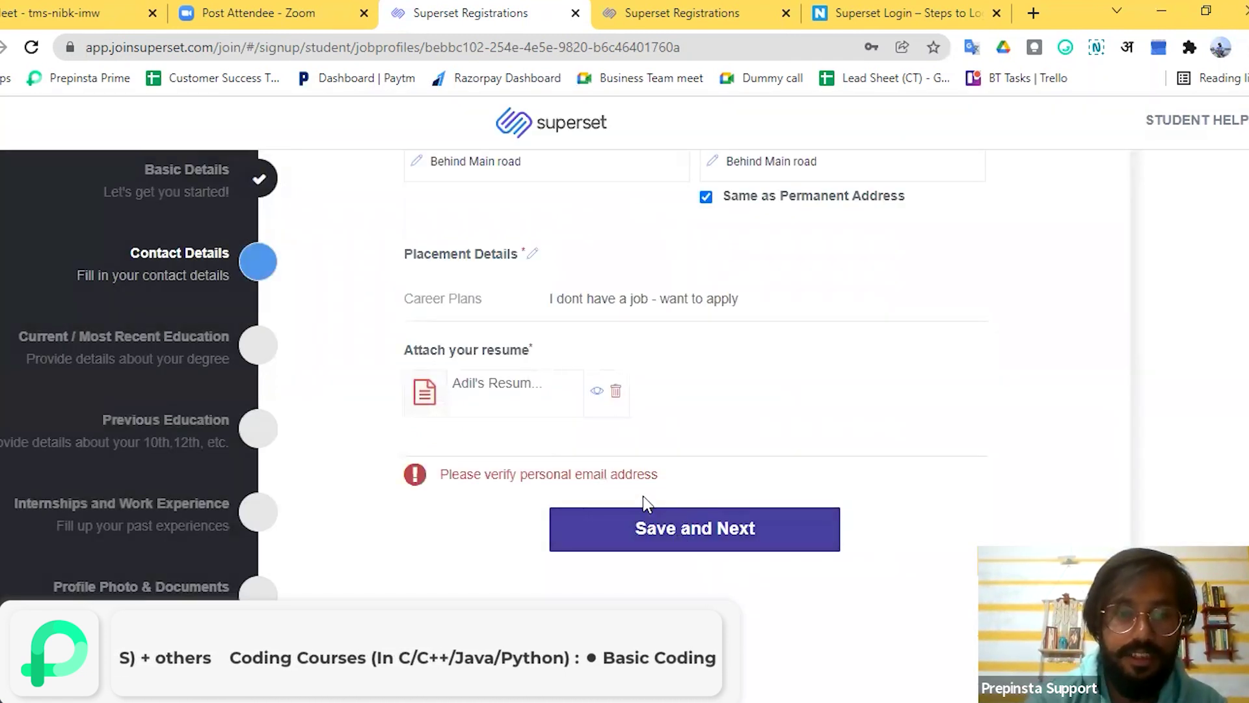
pyautogui.scroll(1, 618, 493)
pyautogui.scroll(2, 618, 492)
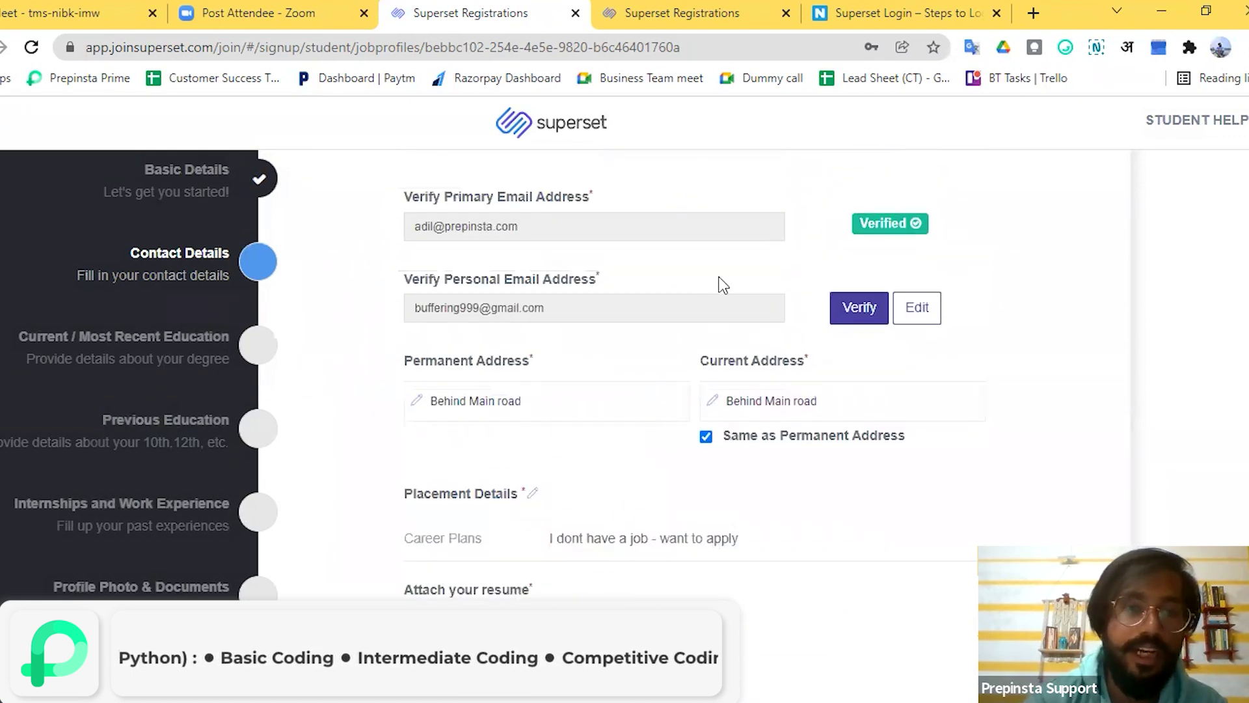
pyautogui.click(858, 310)
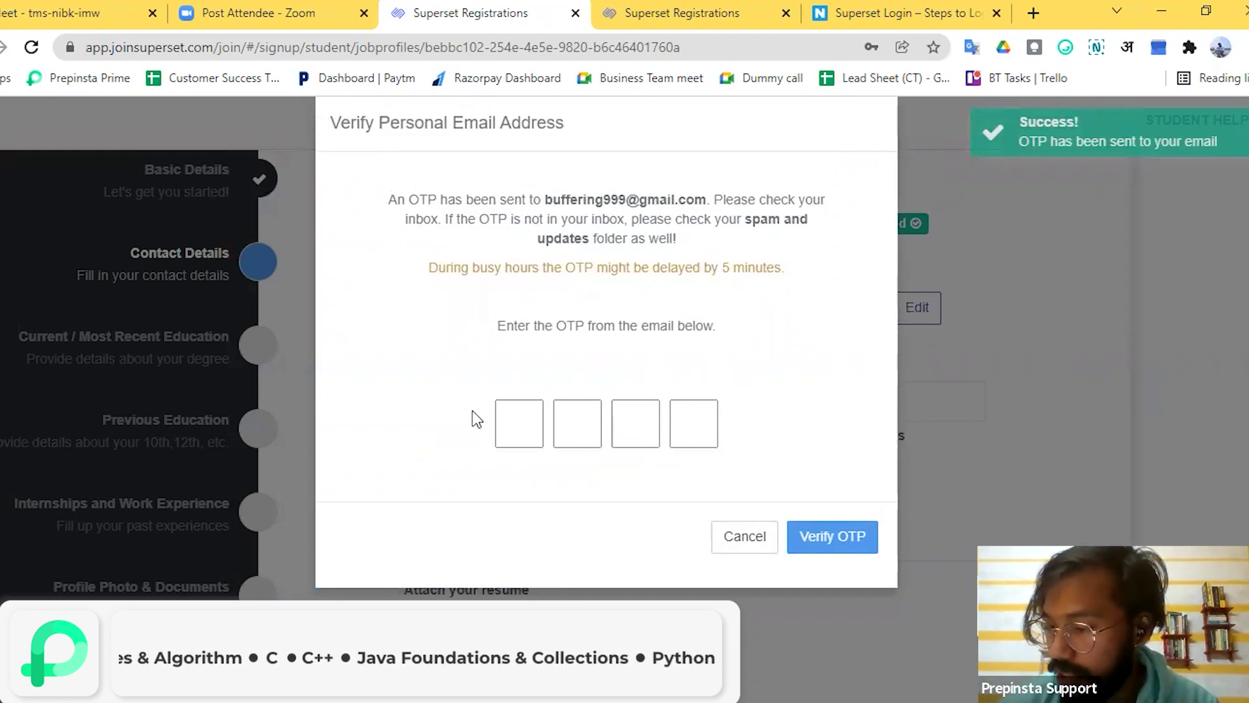
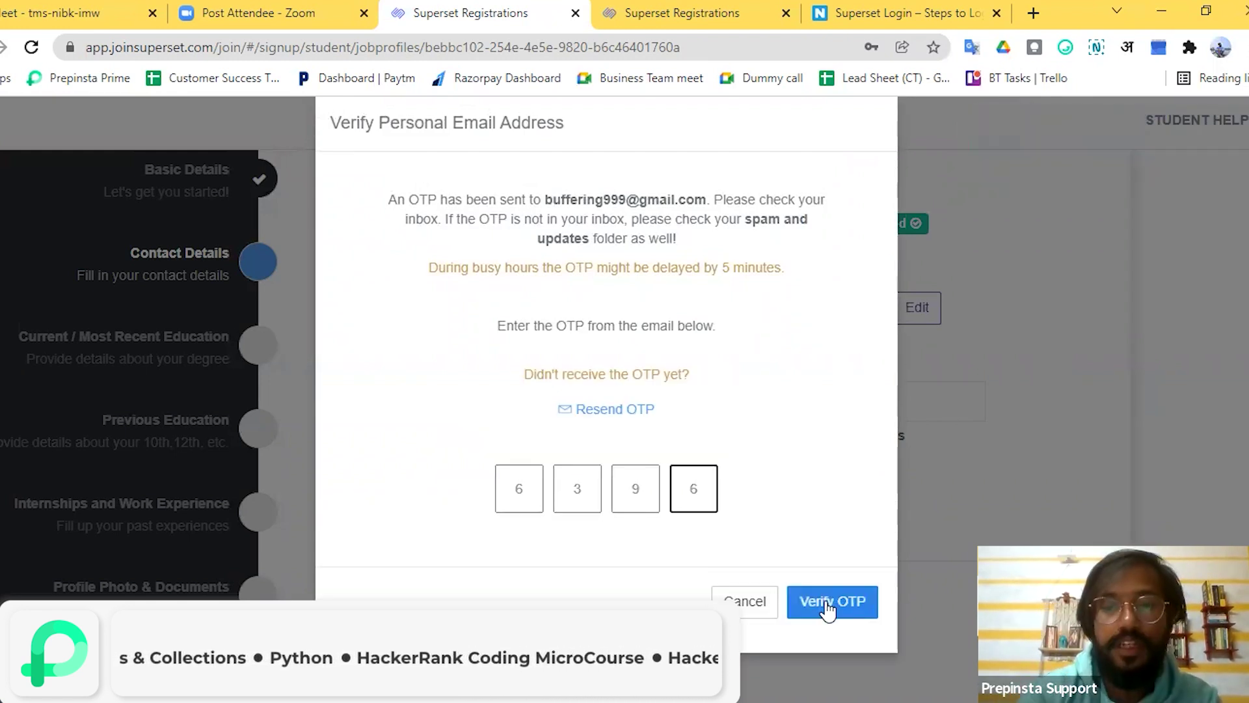
pyautogui.click(827, 600)
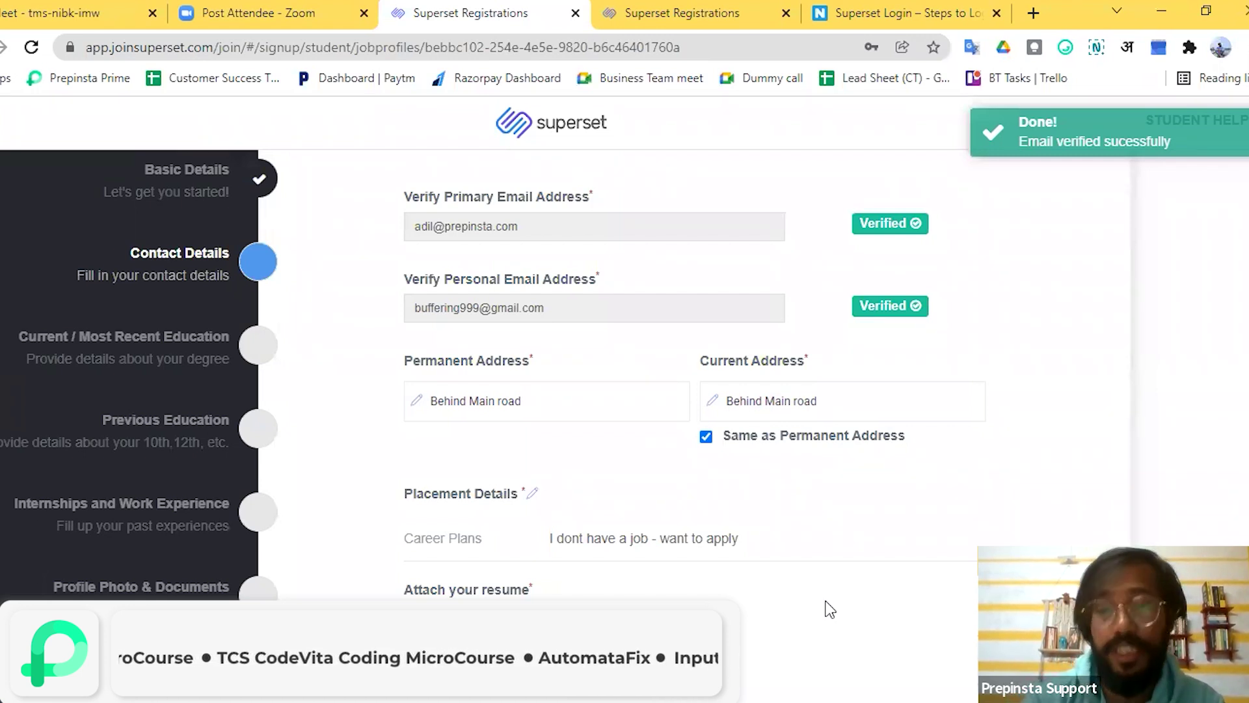
# Step: Save the contact details and move on to the education step
pyautogui.scroll(-3, 826, 605)
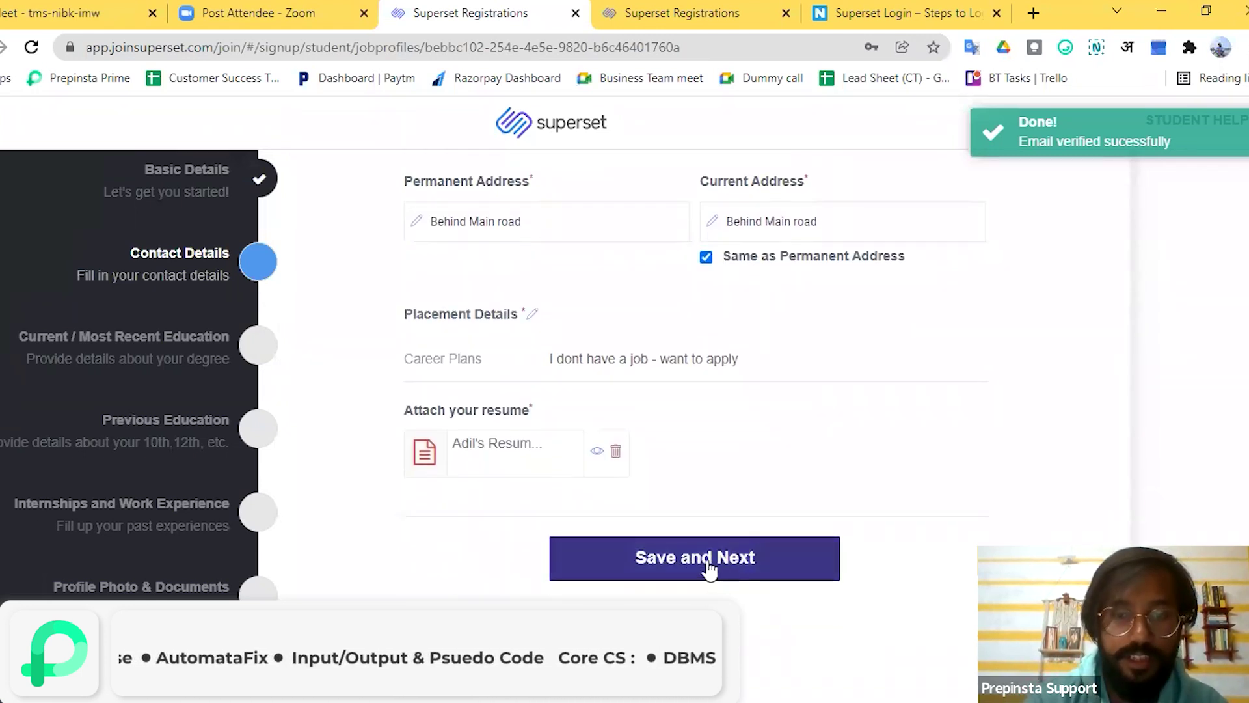
pyautogui.click(707, 561)
pyautogui.scroll(-1, 474, 399)
pyautogui.scroll(1, 474, 398)
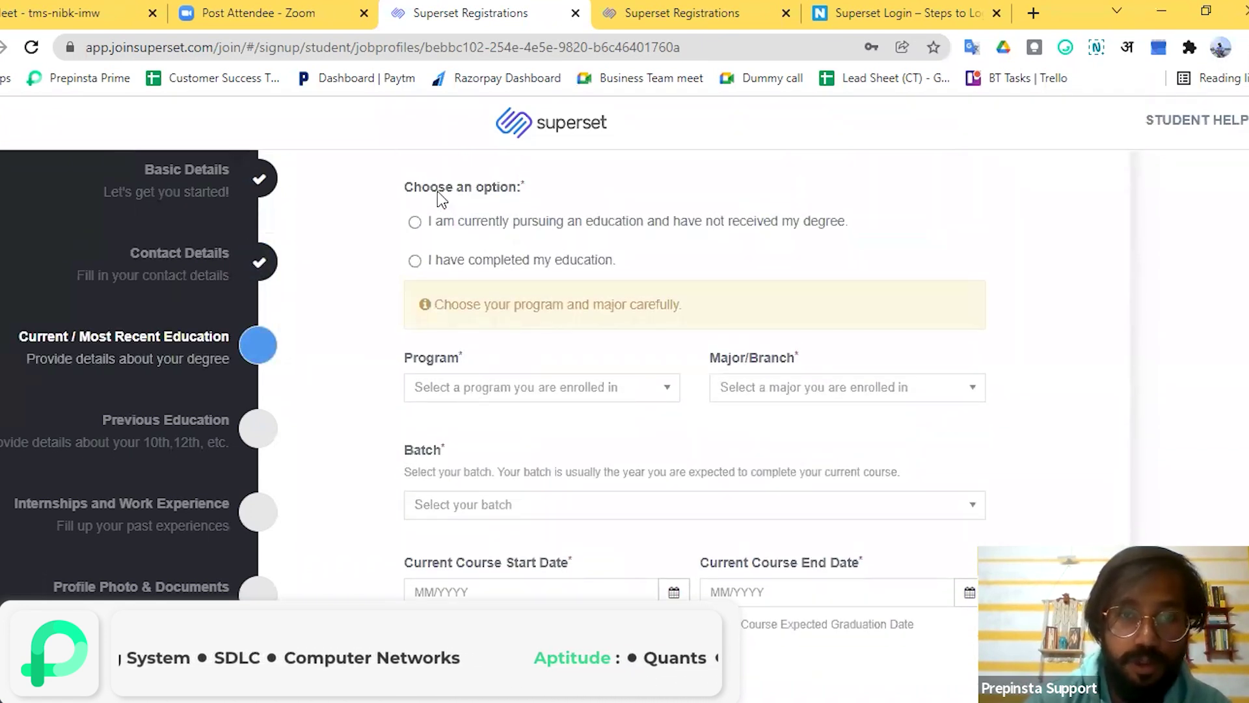
# Step: Mark the education as currently pursuing and set the Program to B.E
pyautogui.click(411, 227)
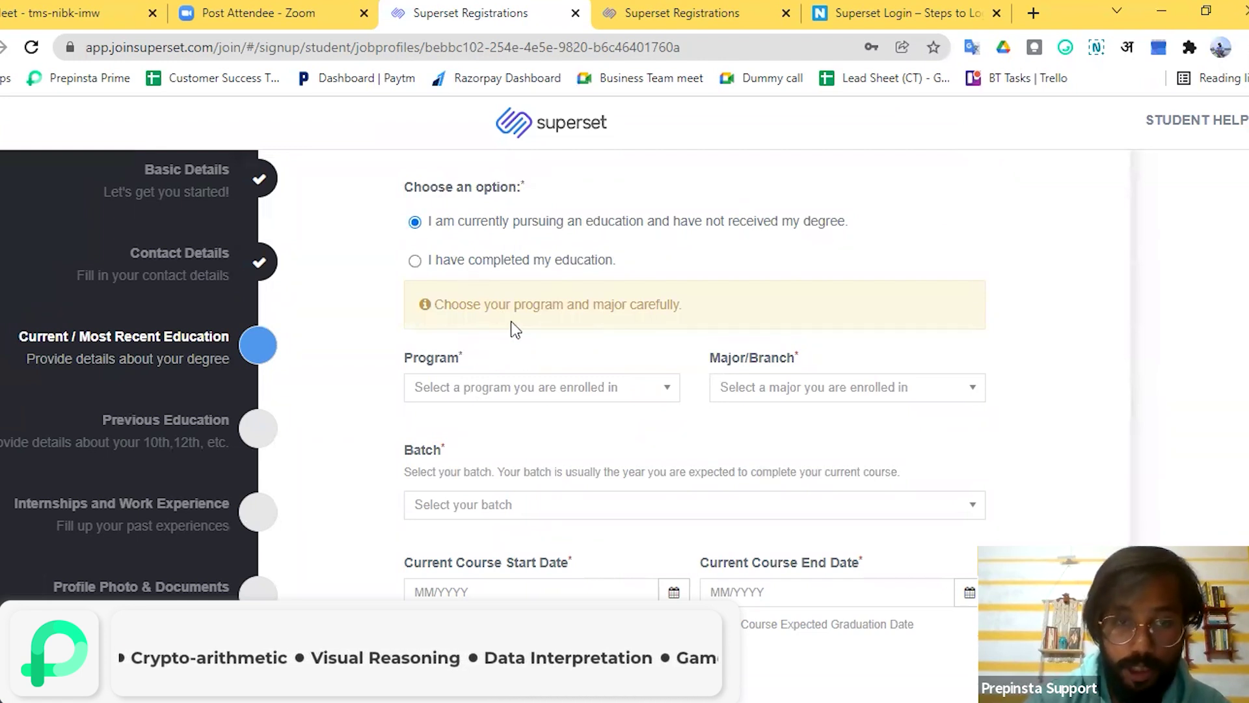
pyautogui.scroll(-1, 514, 338)
pyautogui.click(516, 355)
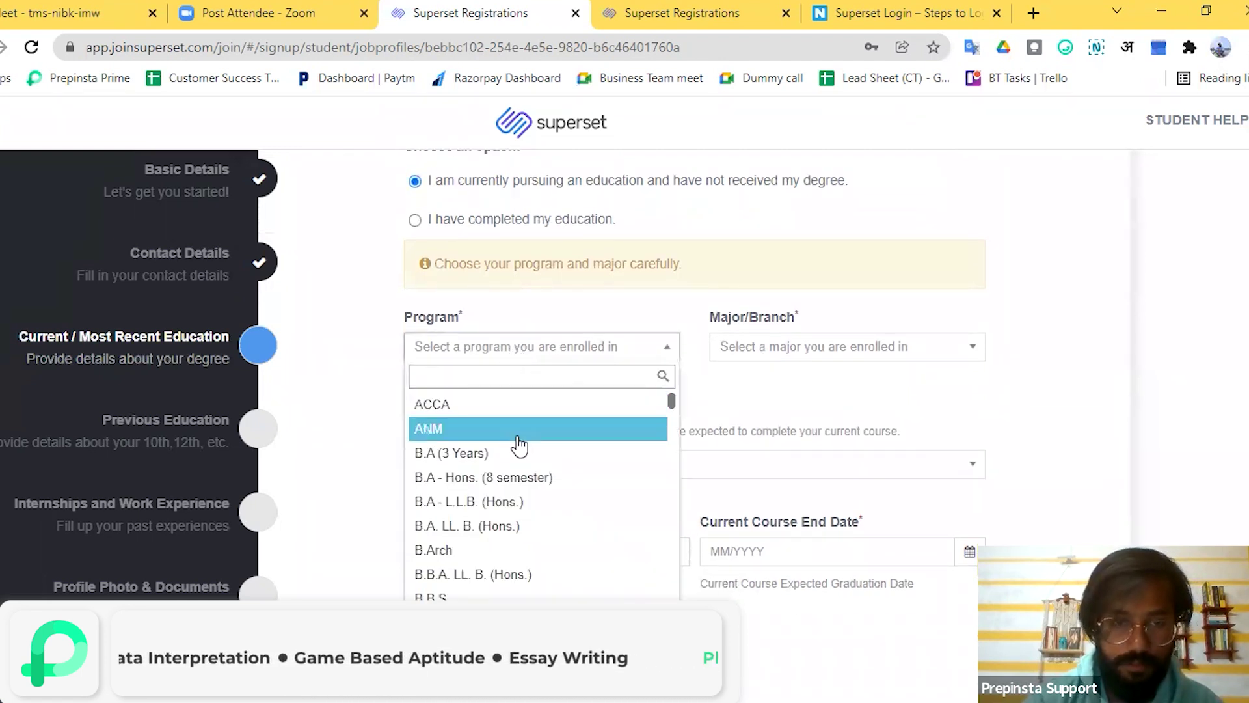
pyautogui.scroll(-3, 519, 510)
pyautogui.scroll(-3, 518, 514)
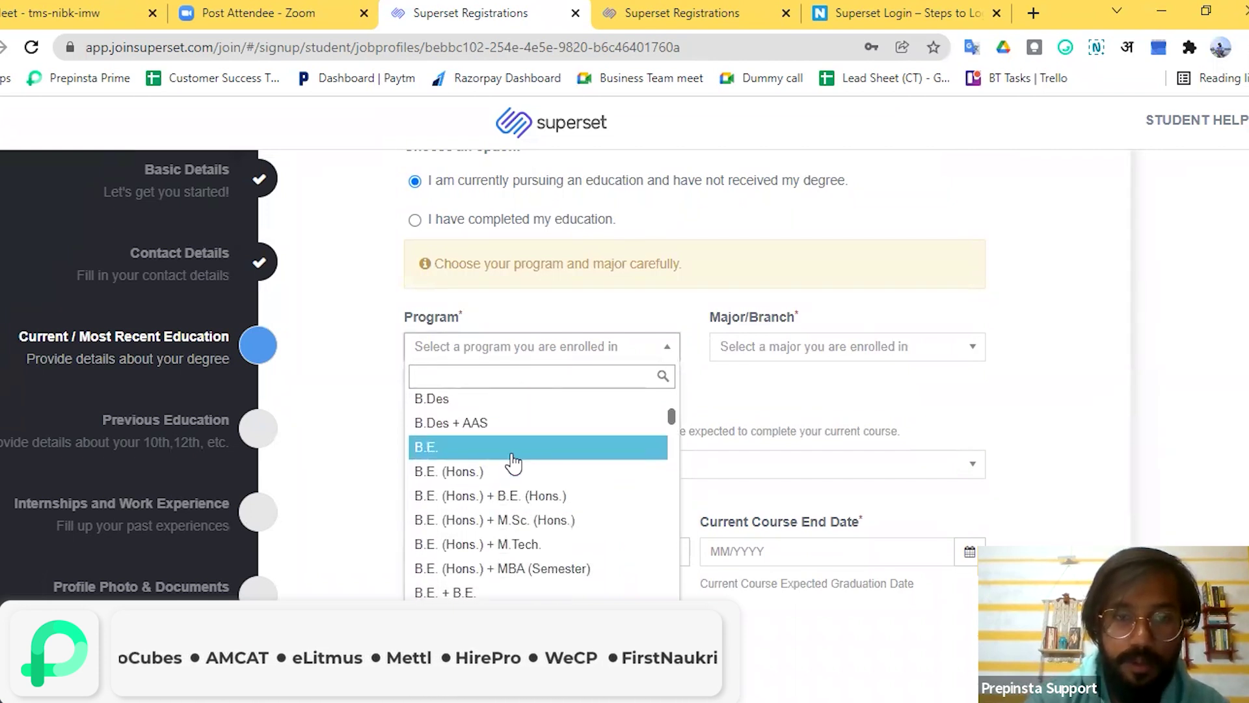
pyautogui.click(514, 461)
# Step: Search 'comp' and set the major to Computer Science & Engineering
pyautogui.click(790, 356)
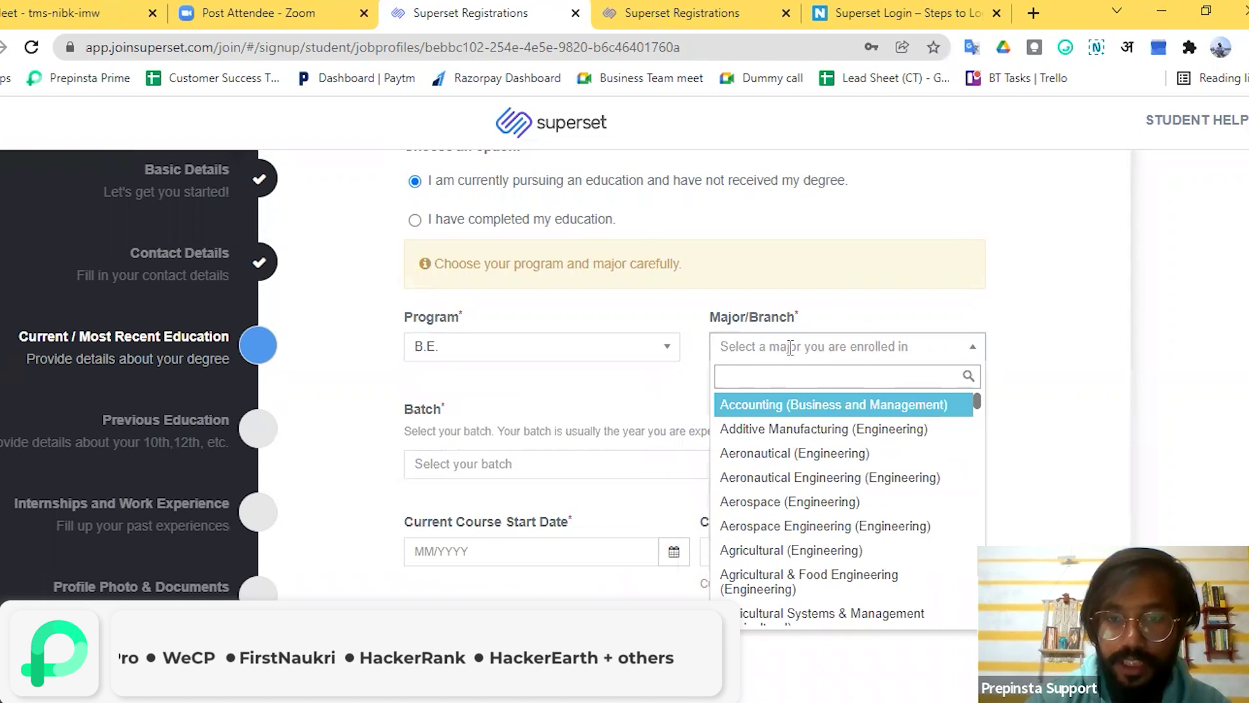
pyautogui.write('comp')
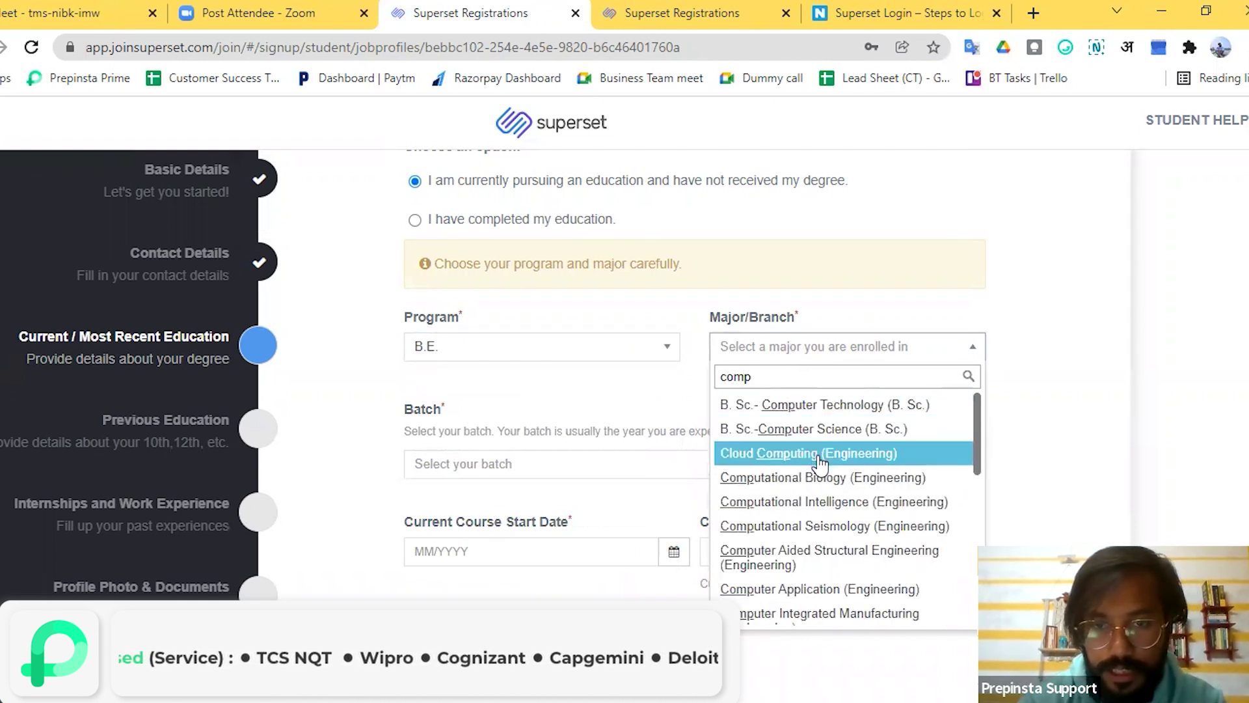
pyautogui.scroll(-1, 807, 569)
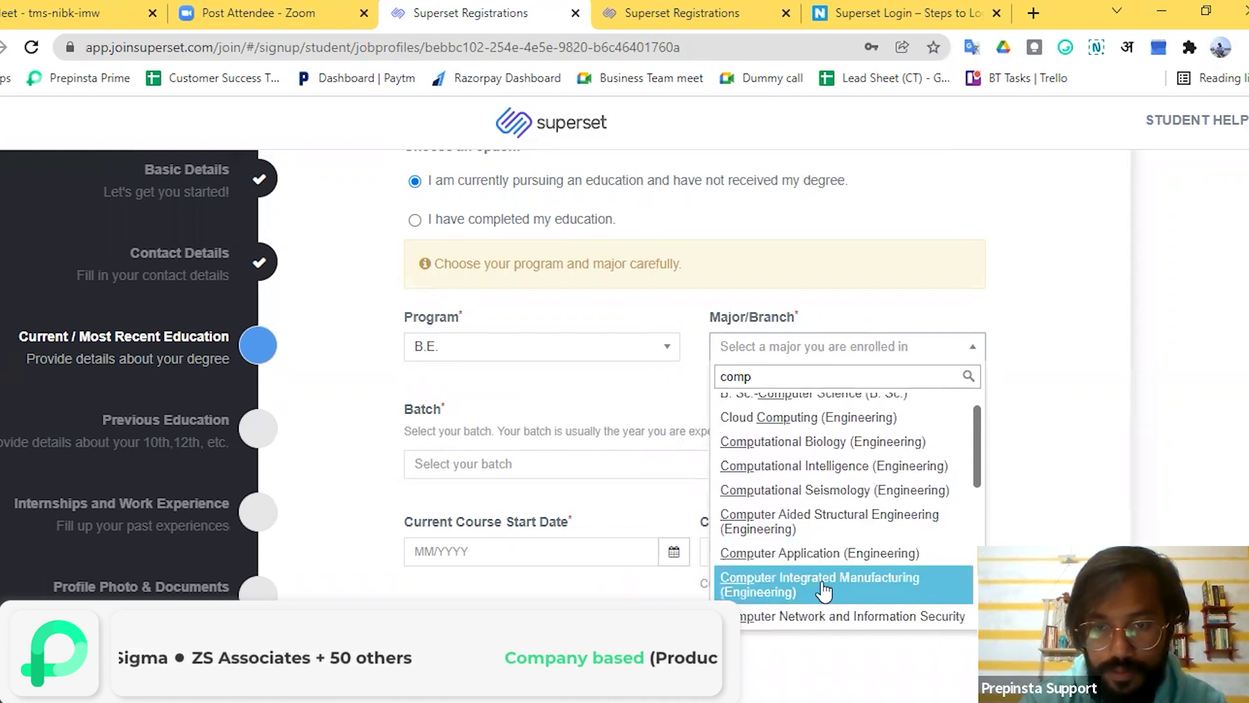
pyautogui.scroll(-3, 821, 582)
pyautogui.scroll(-4, 824, 585)
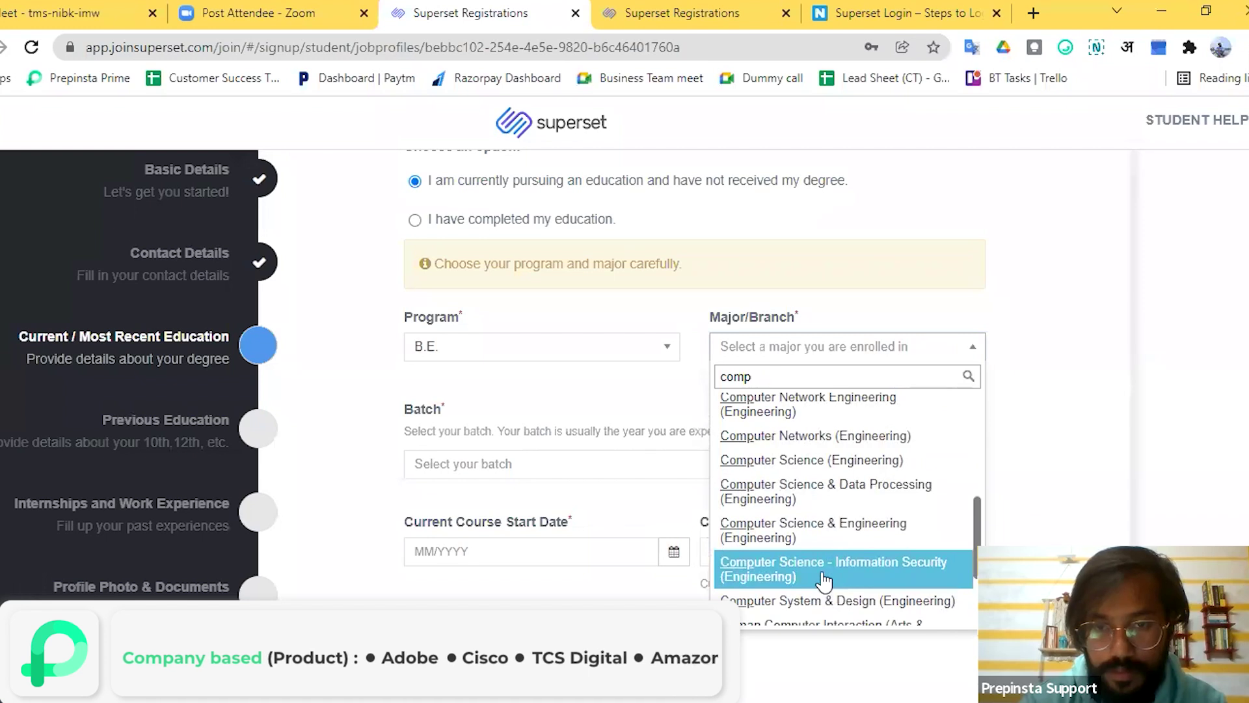
pyautogui.click(821, 538)
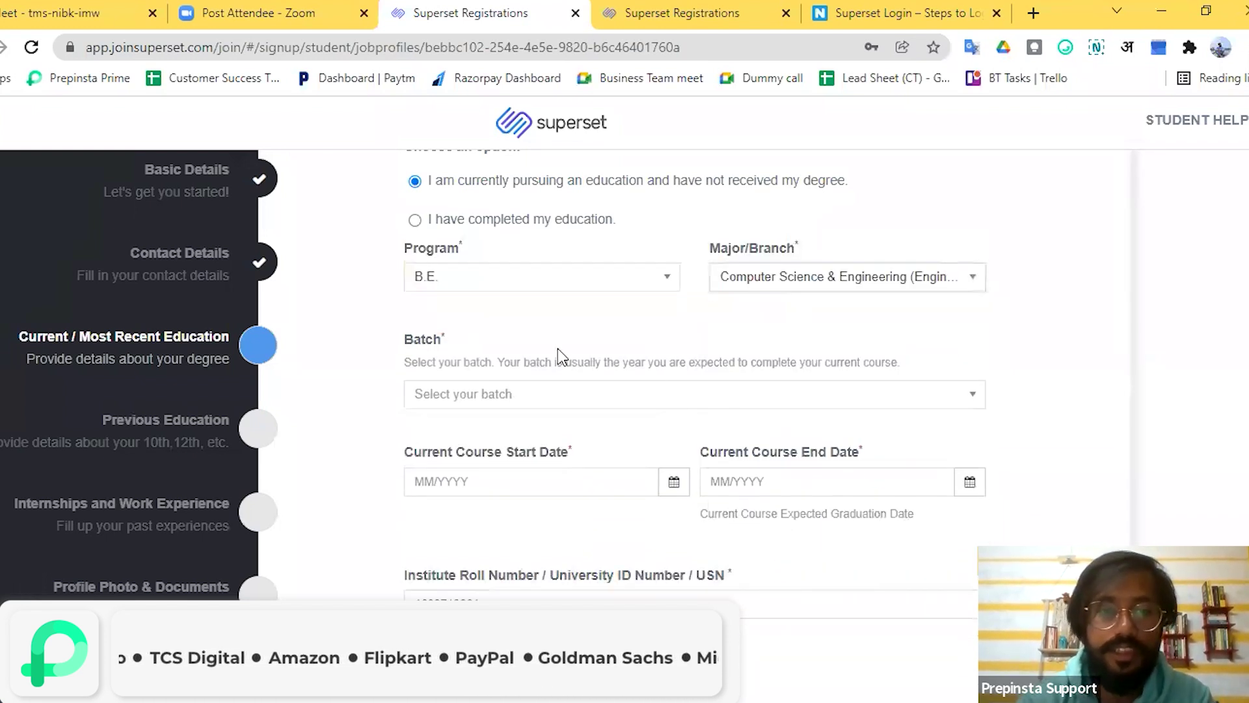
# Step: Set the Batch to 2022 Passout Batch
pyautogui.scroll(-2, 558, 351)
pyautogui.click(559, 298)
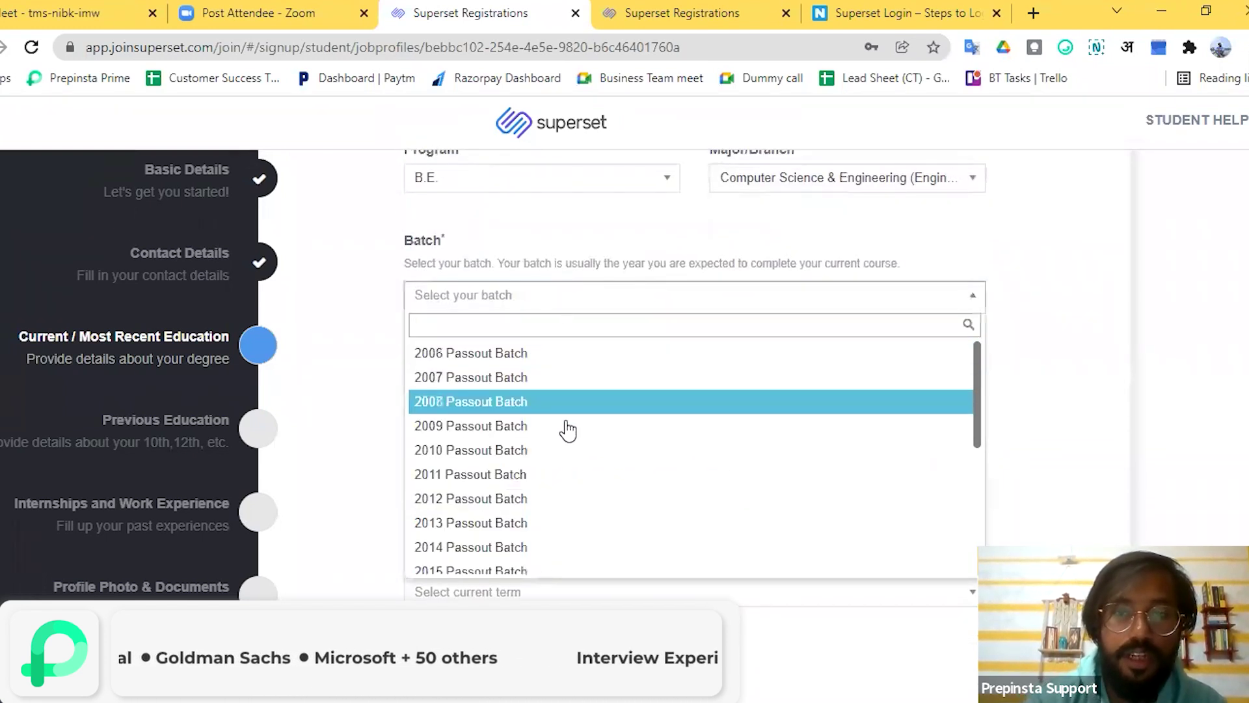
pyautogui.scroll(-5, 566, 428)
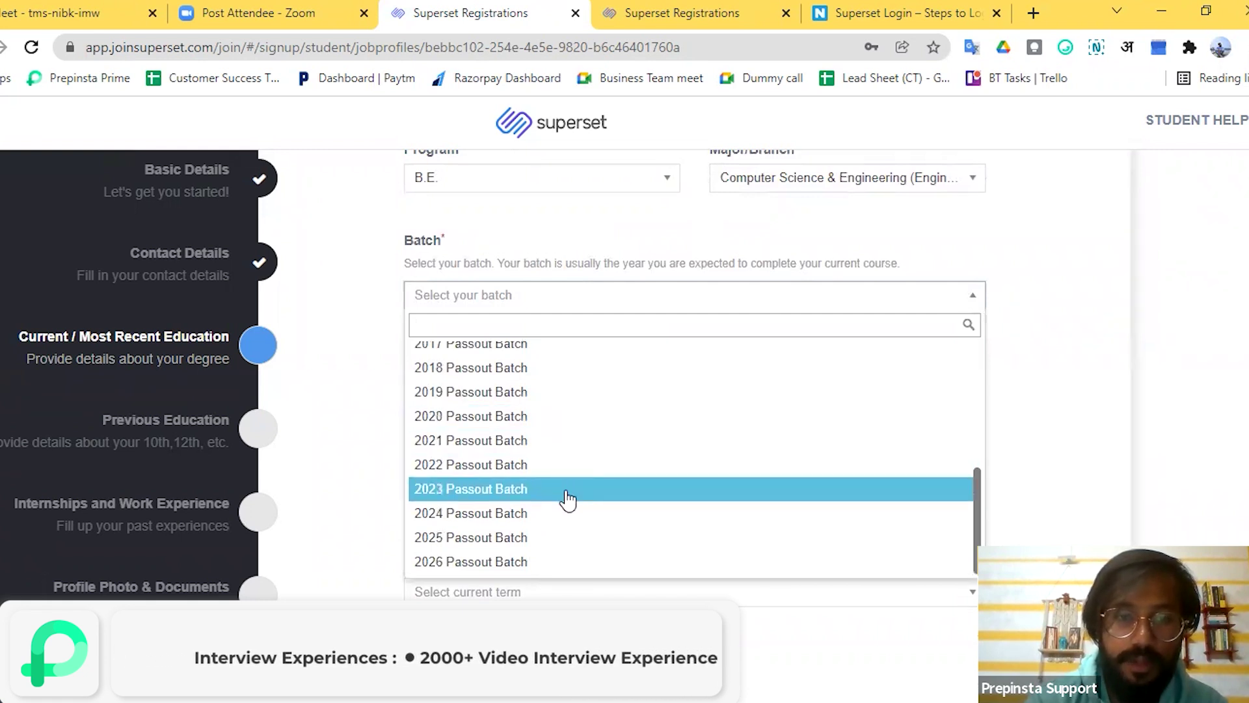
pyautogui.click(568, 467)
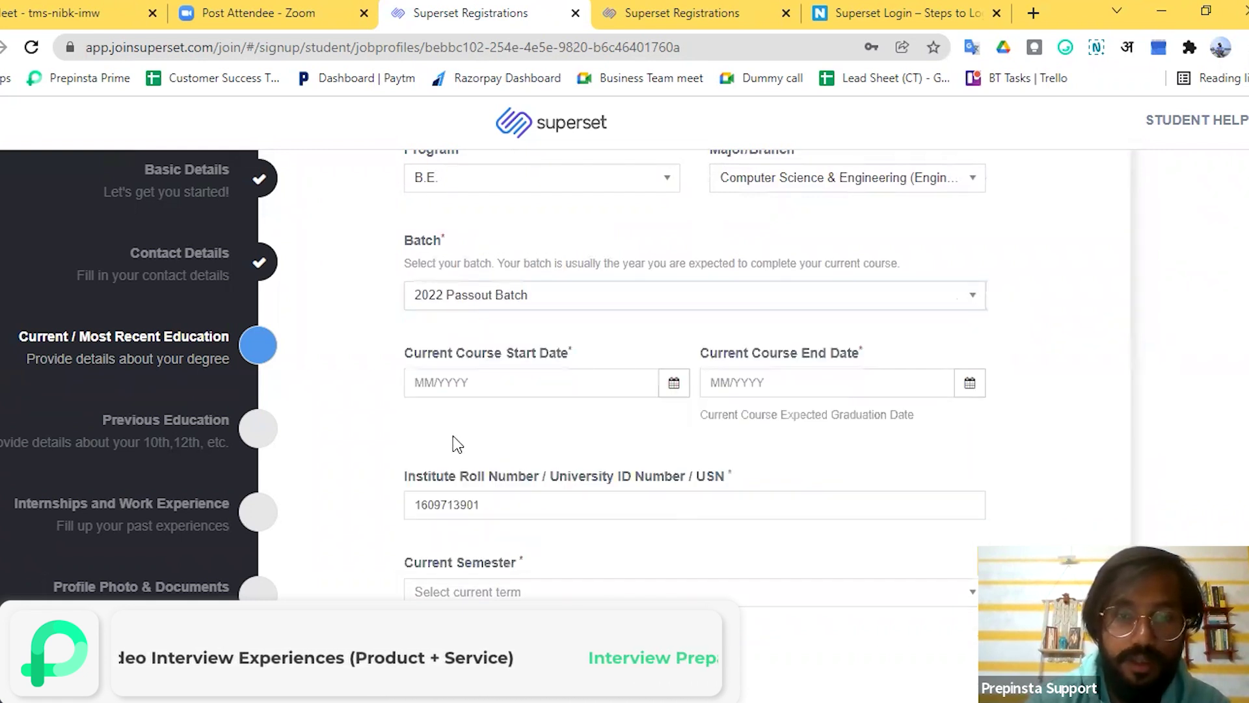
pyautogui.scroll(-2, 453, 435)
# Step: Set the course duration from June 2018 to May 2022
pyautogui.click(672, 266)
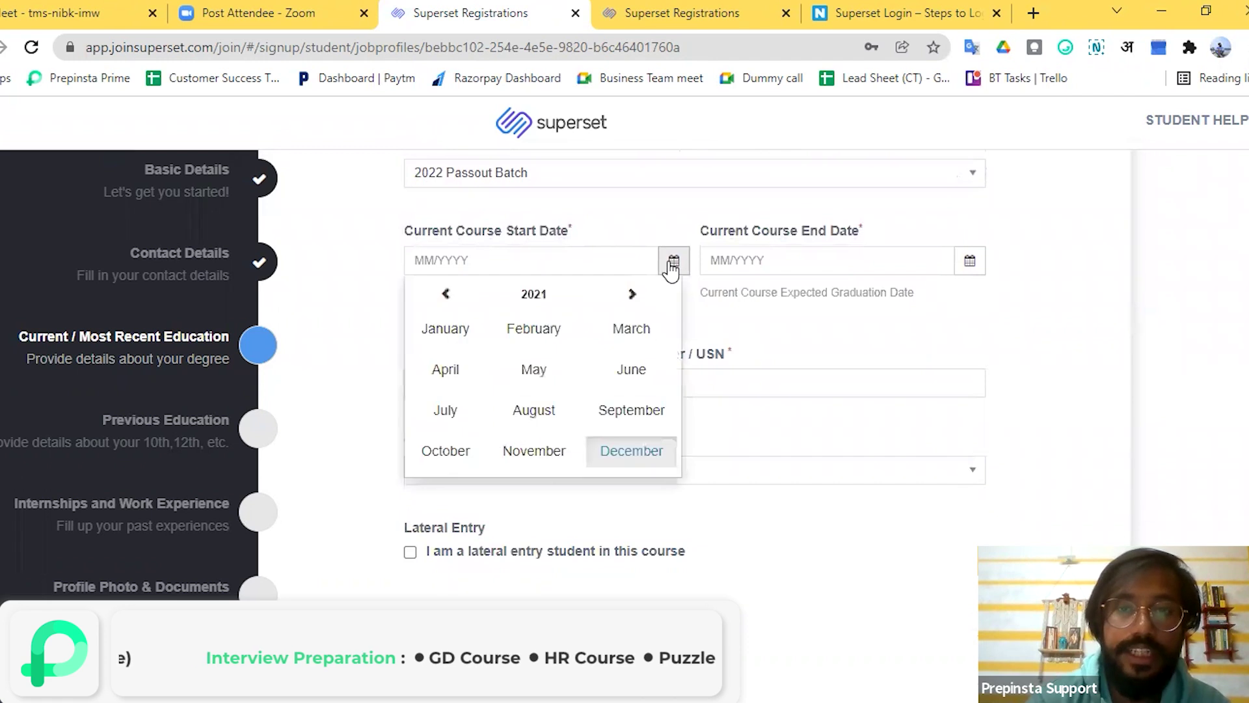
pyautogui.click(446, 298)
pyautogui.click(445, 297)
pyautogui.click(443, 298)
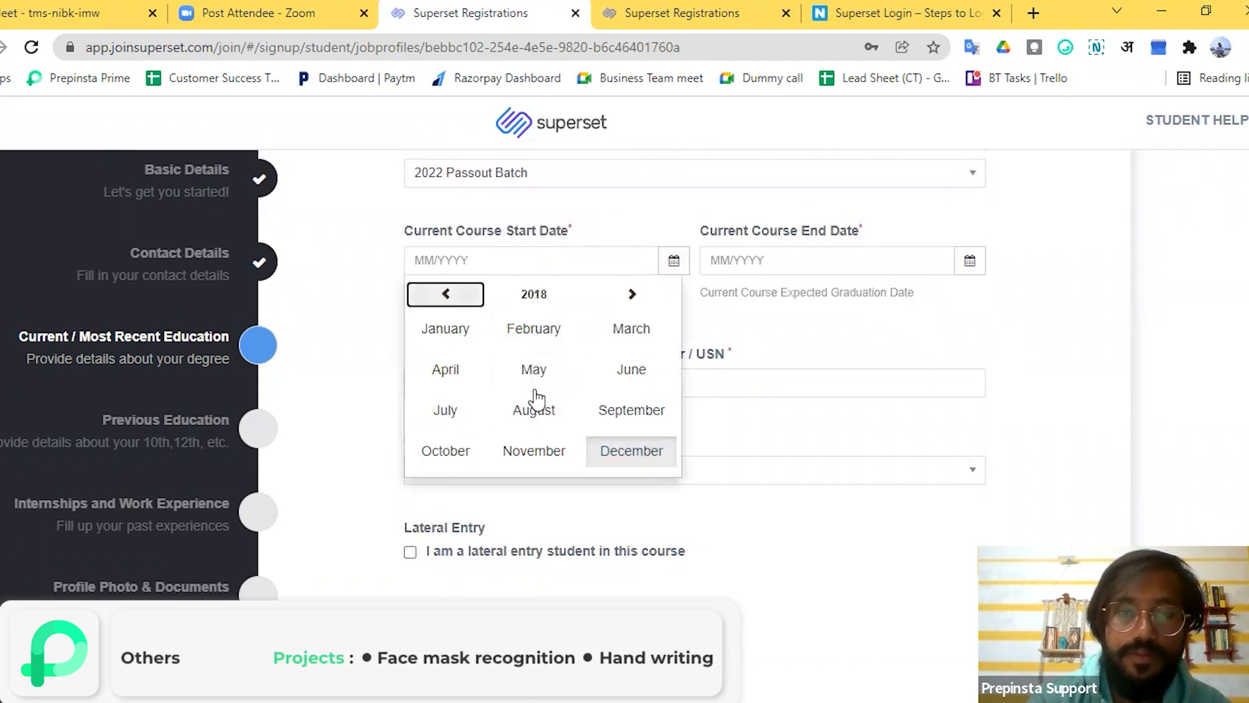
pyautogui.click(628, 372)
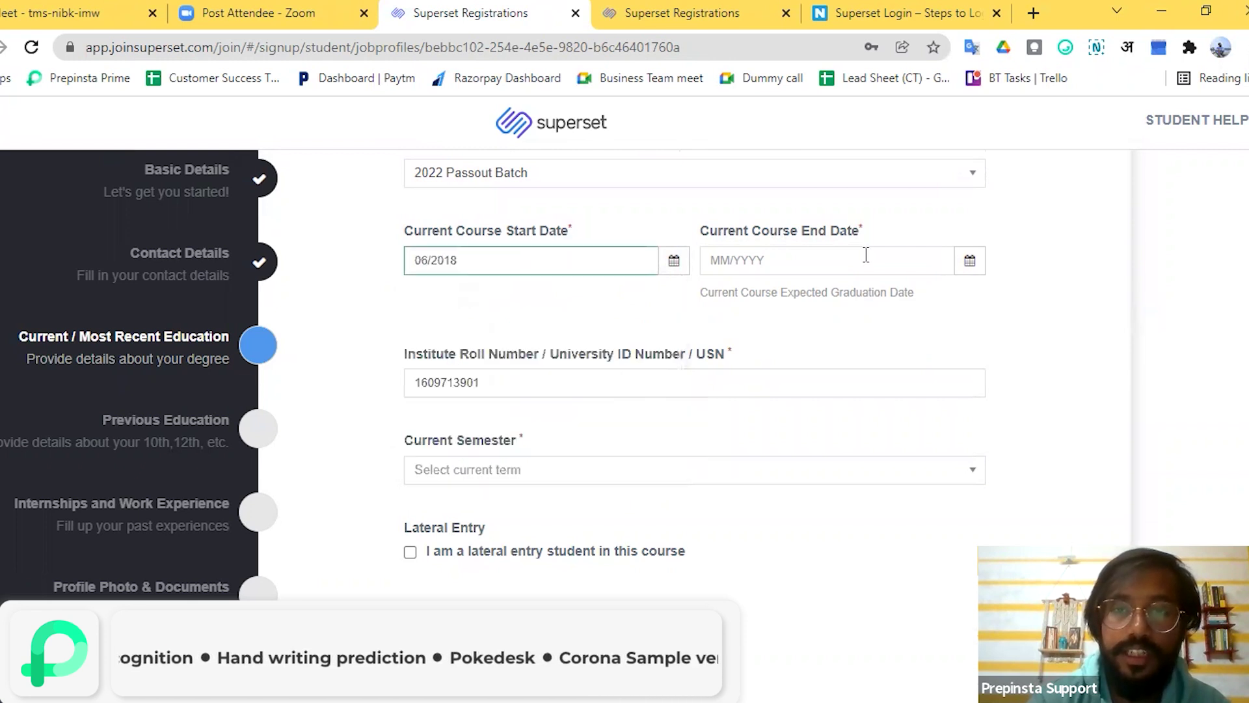
pyautogui.click(983, 263)
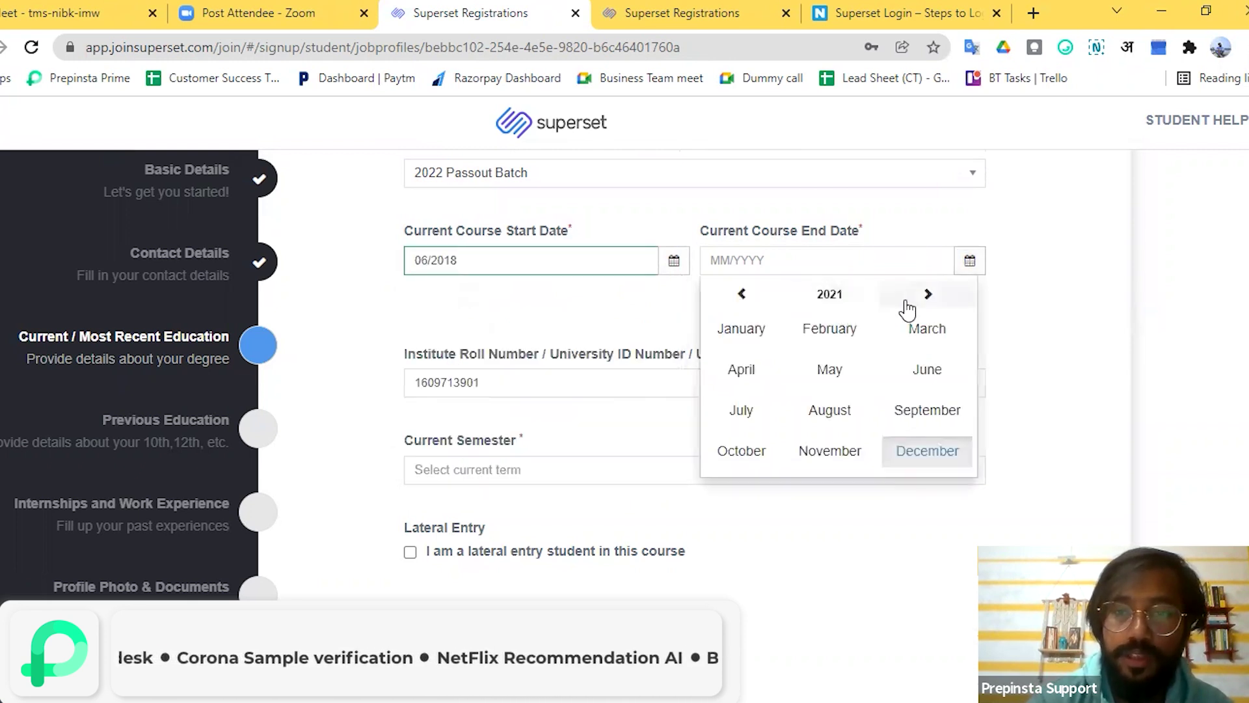
pyautogui.click(926, 296)
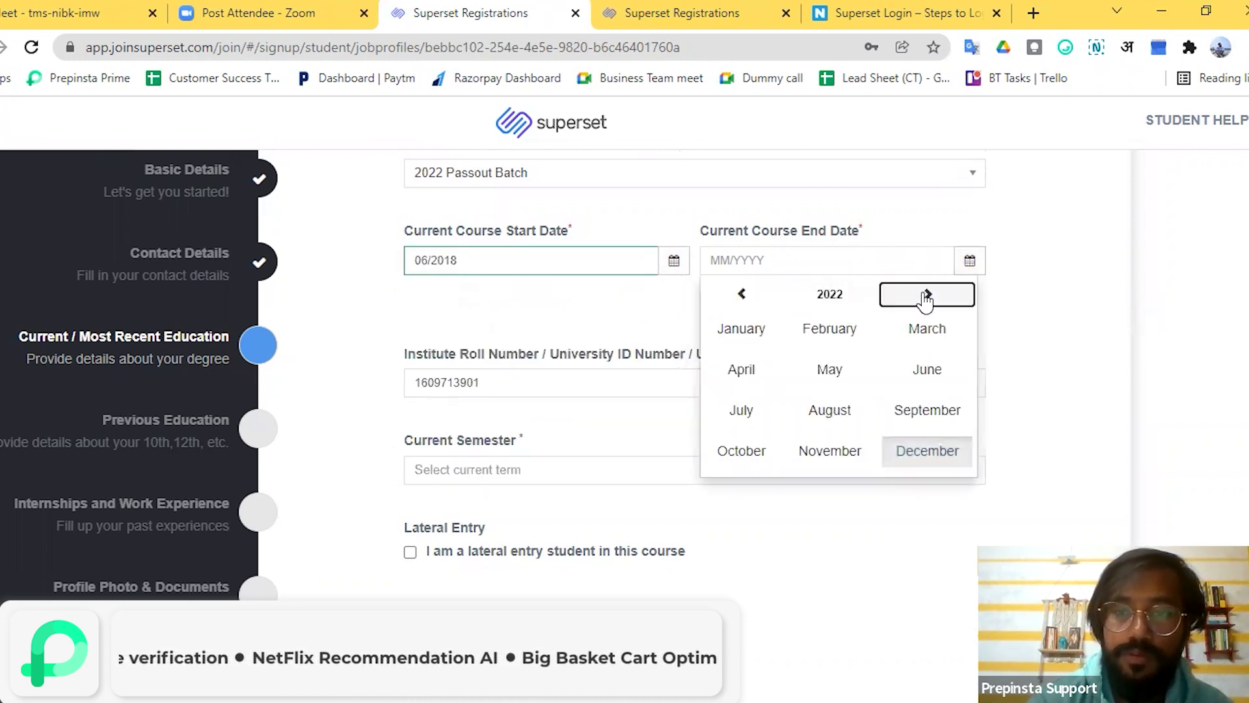
pyautogui.click(826, 369)
# Step: Set the Current Semester to 7
pyautogui.scroll(-2, 741, 412)
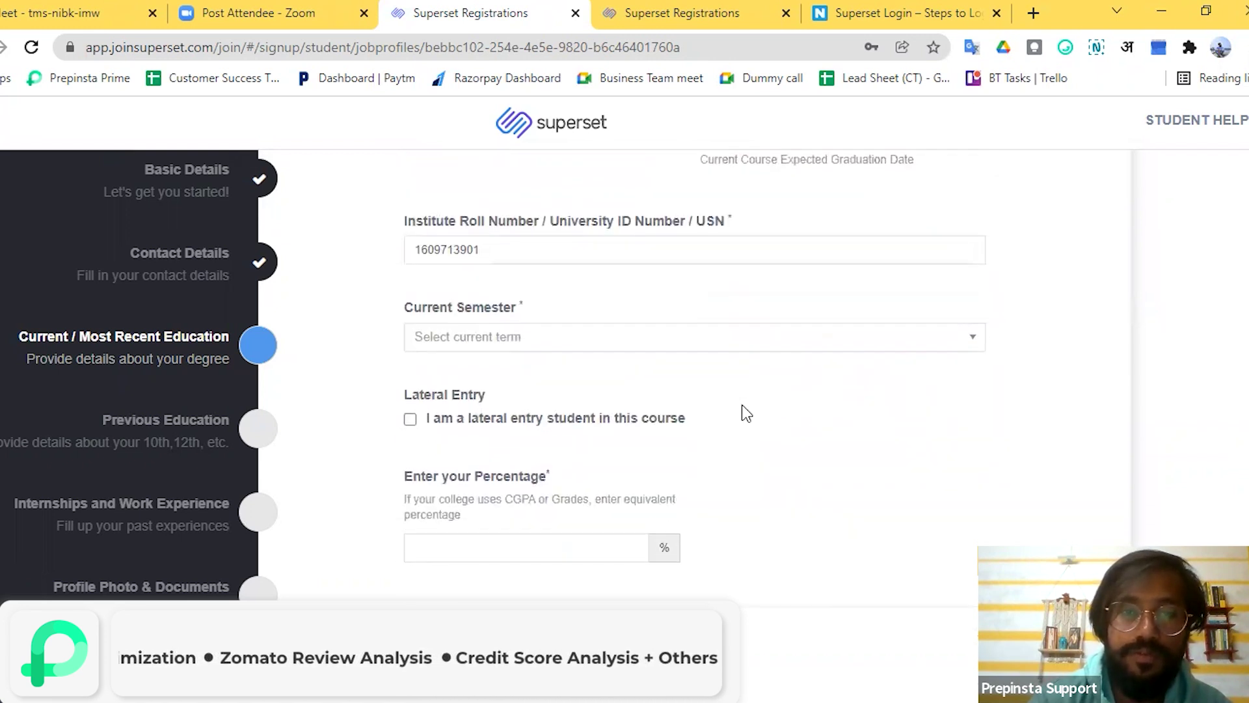
pyautogui.scroll(-1, 608, 312)
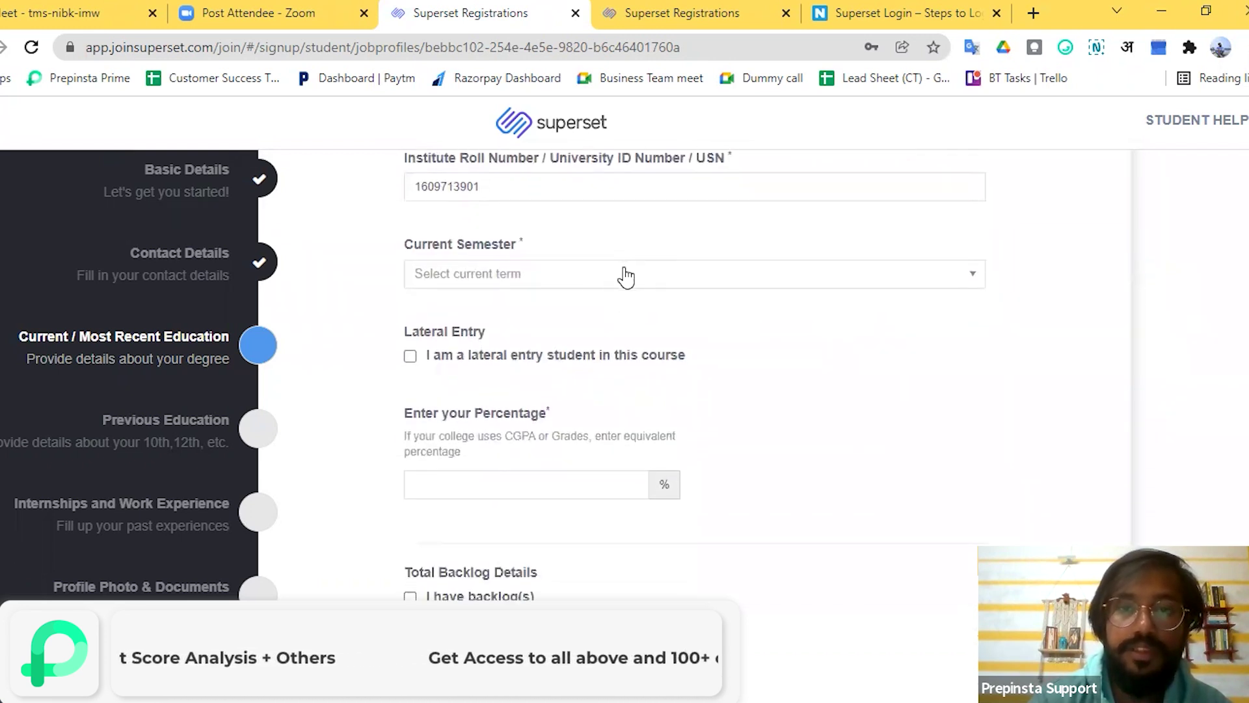
pyautogui.click(624, 275)
pyautogui.click(566, 476)
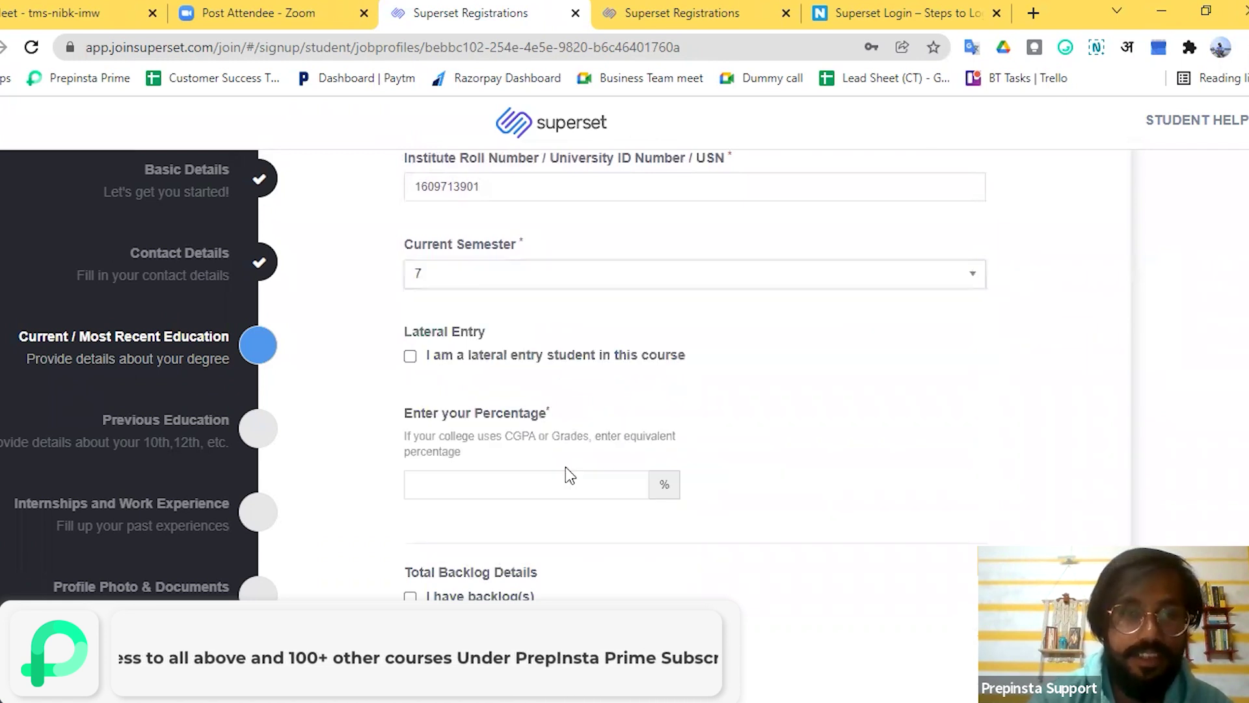
pyautogui.scroll(-1, 389, 417)
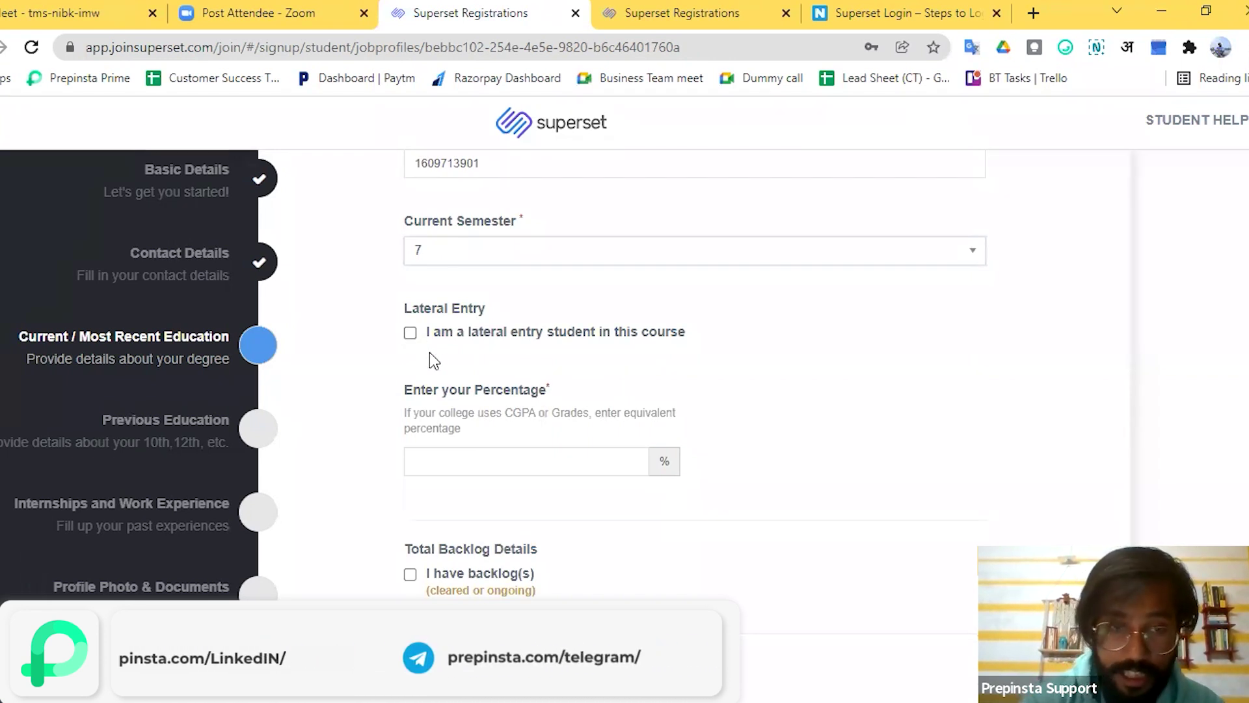
# Step: Enter the degree percentage 75.7 and save the current education details
pyautogui.scroll(-1, 490, 468)
pyautogui.click(488, 429)
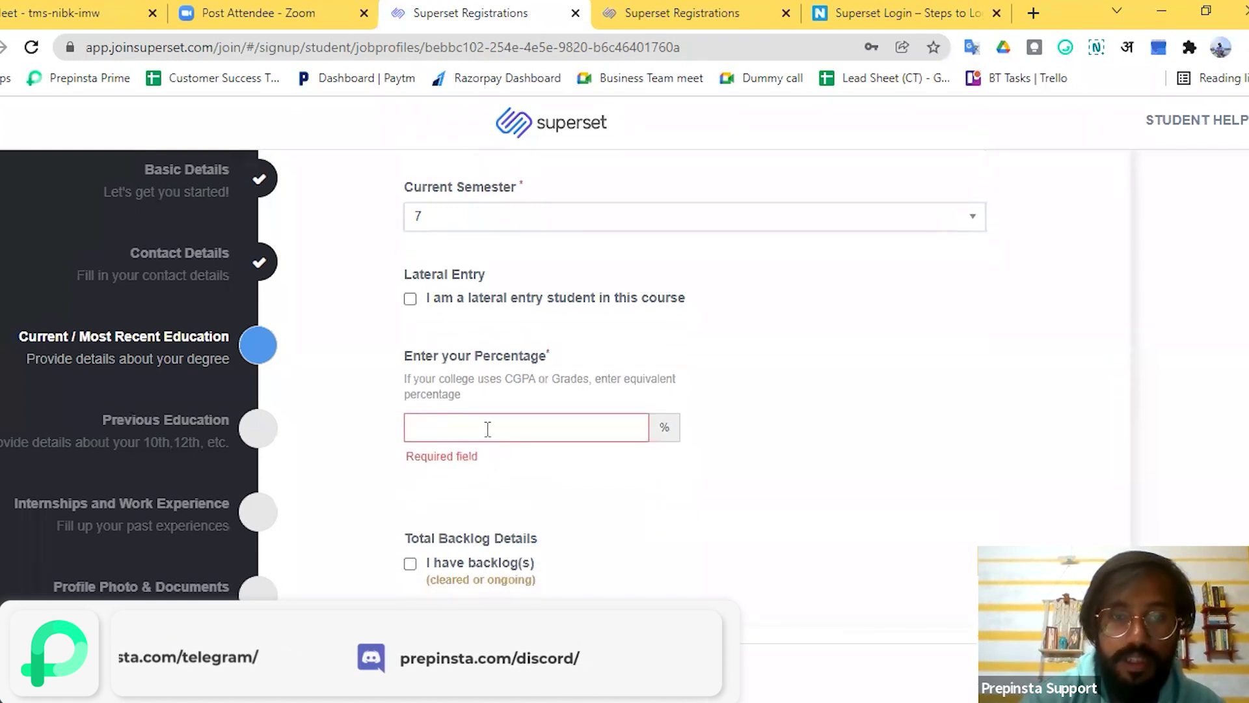
pyautogui.write('75.7')
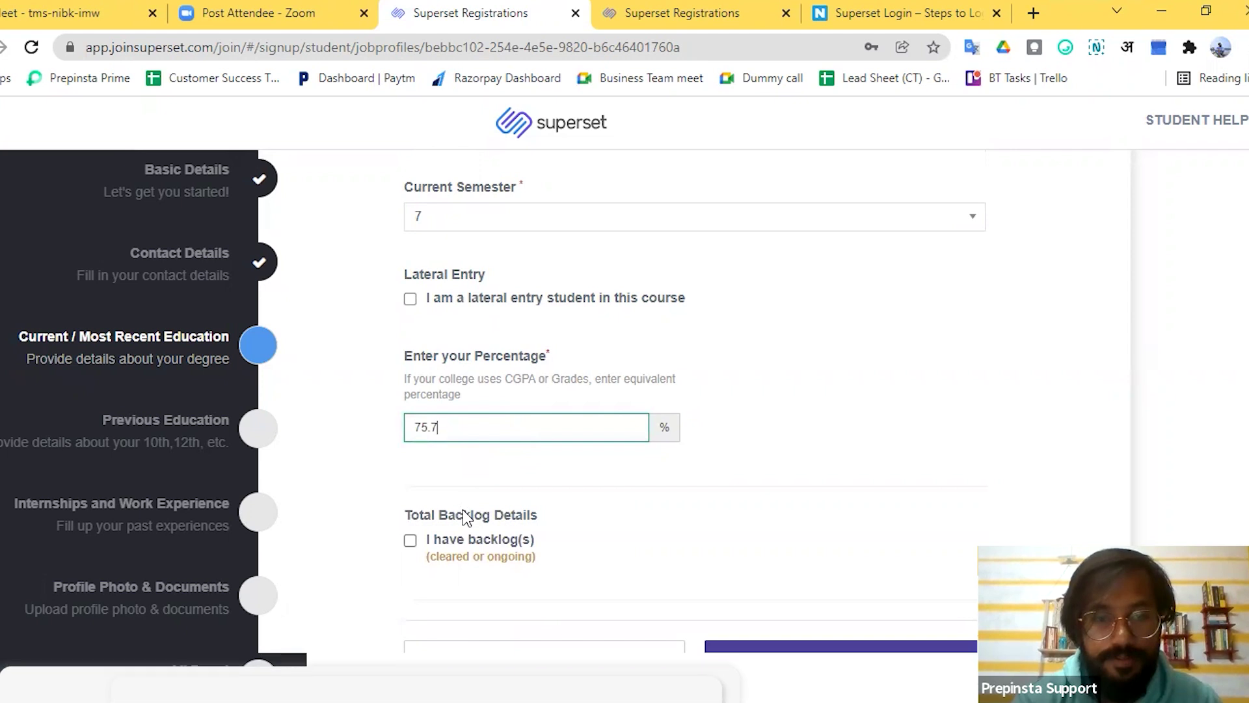
pyautogui.scroll(-2, 462, 514)
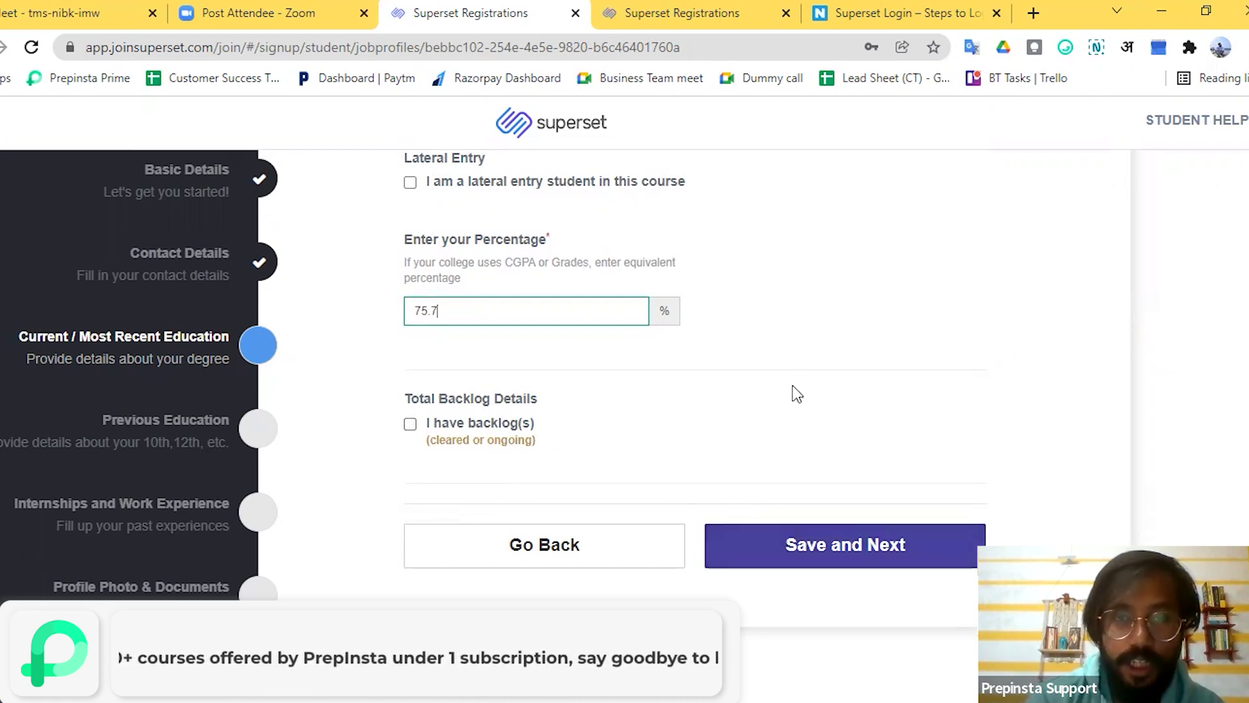
pyautogui.click(823, 550)
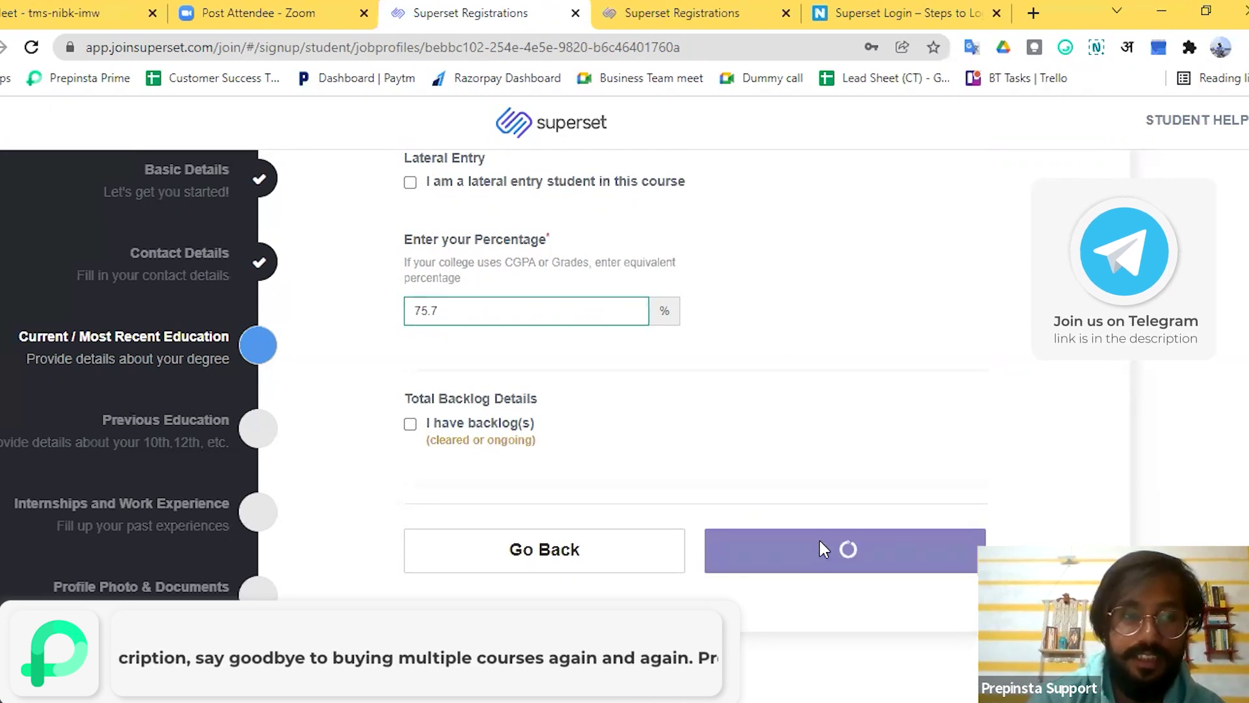
# Step: Enter St. Don Bosco as the Class XII school with board CBSE
pyautogui.scroll(-2, 692, 486)
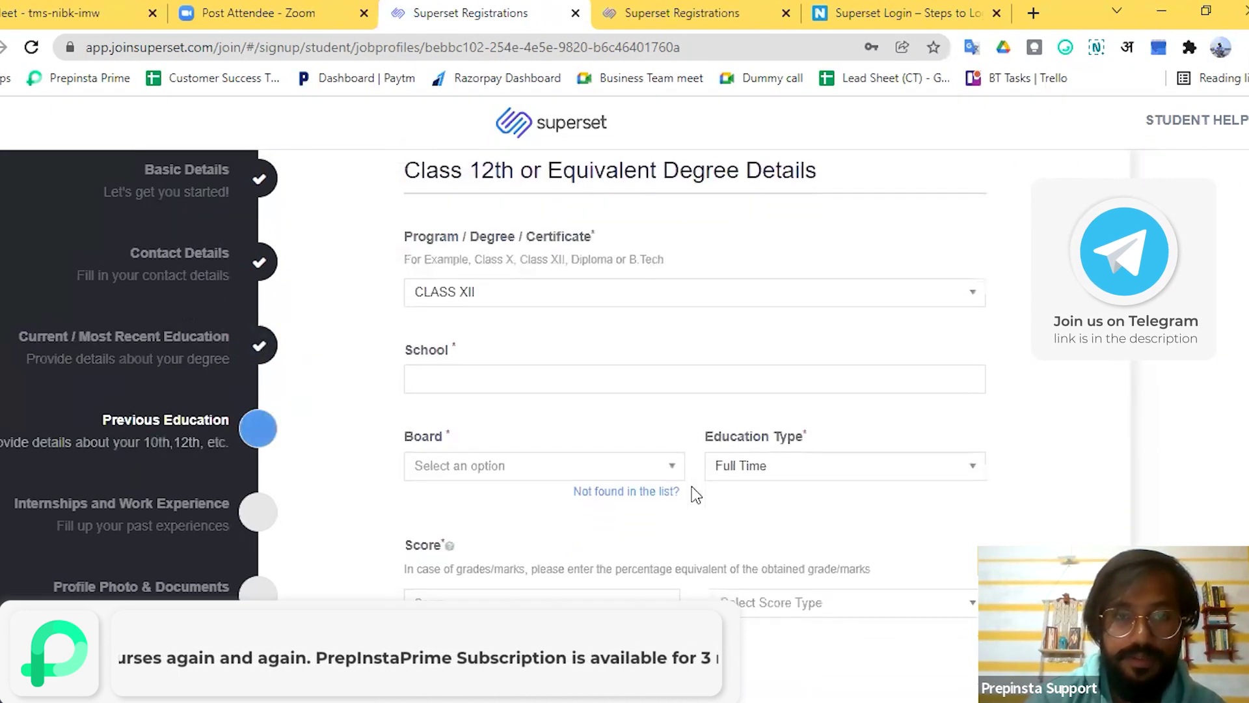
pyautogui.scroll(2, 690, 441)
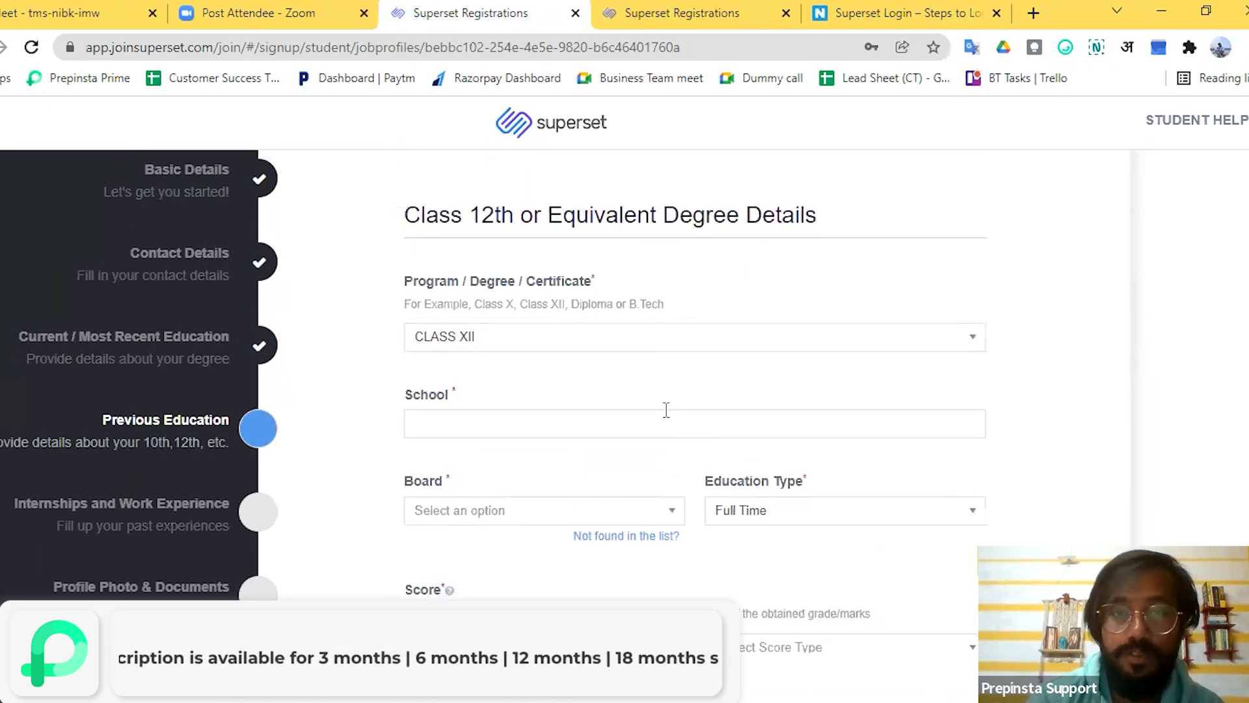
pyautogui.scroll(-2, 634, 293)
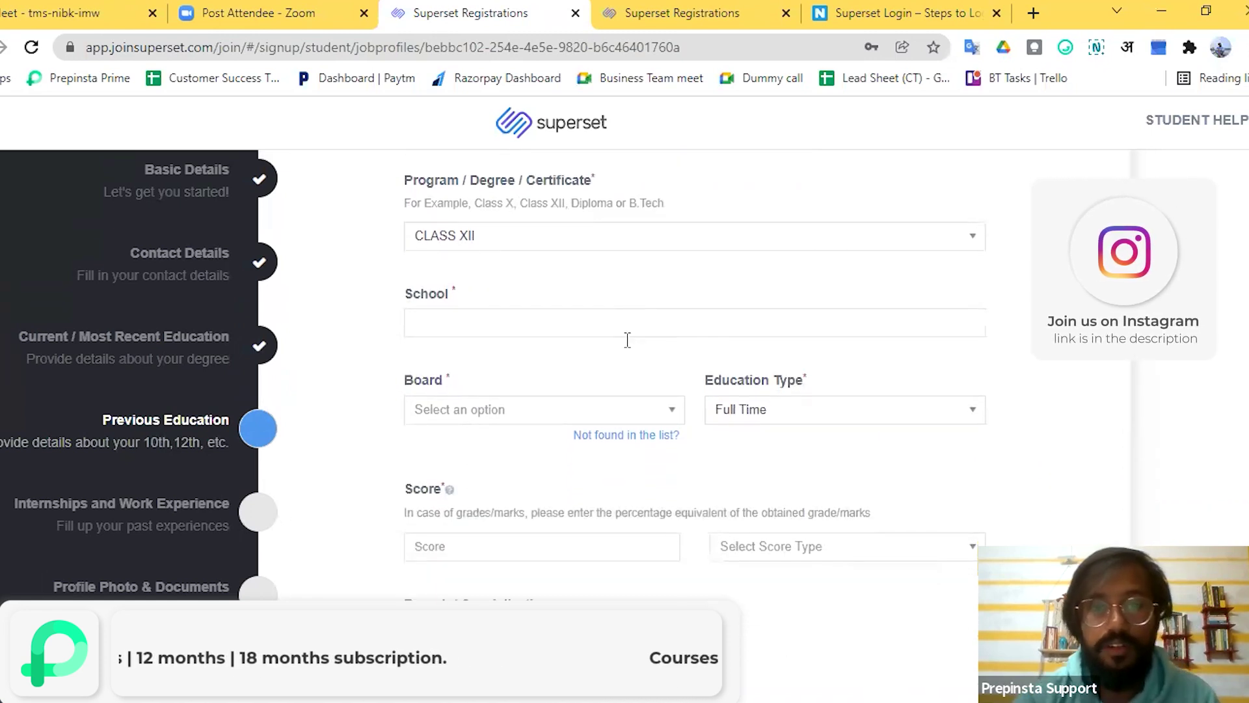
pyautogui.write('St. ')
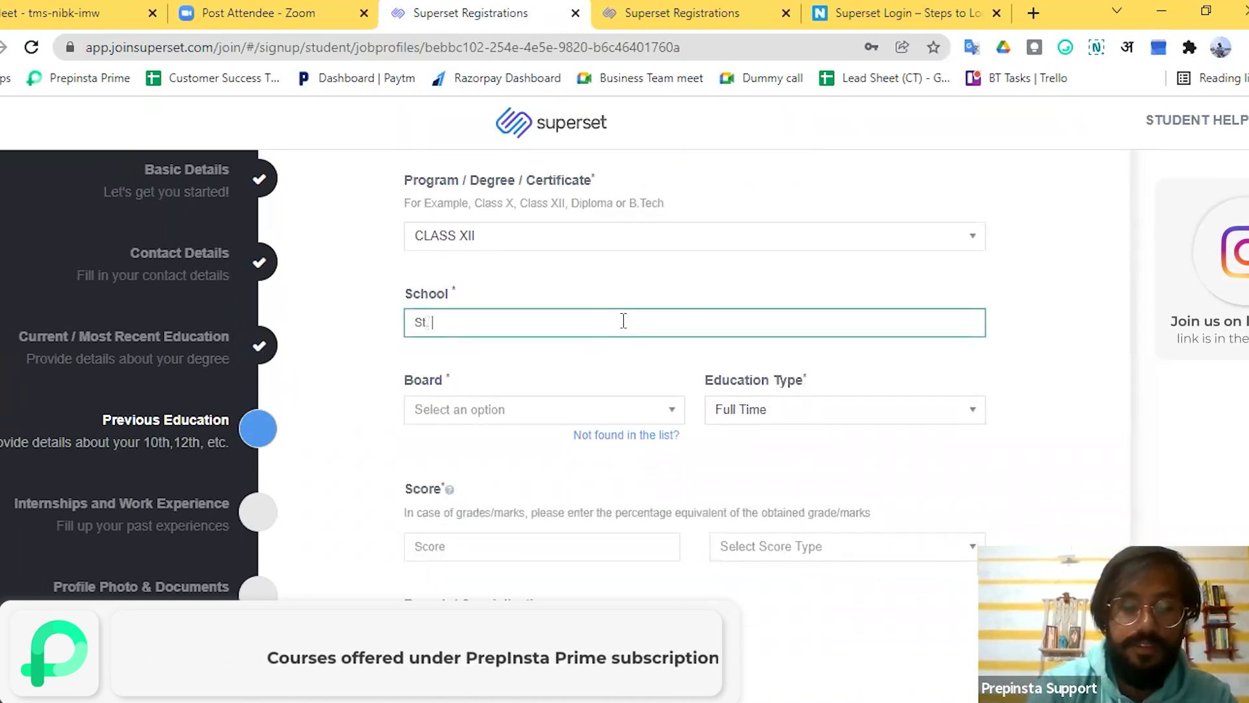
pyautogui.write('Don Bosco')
pyautogui.click(655, 416)
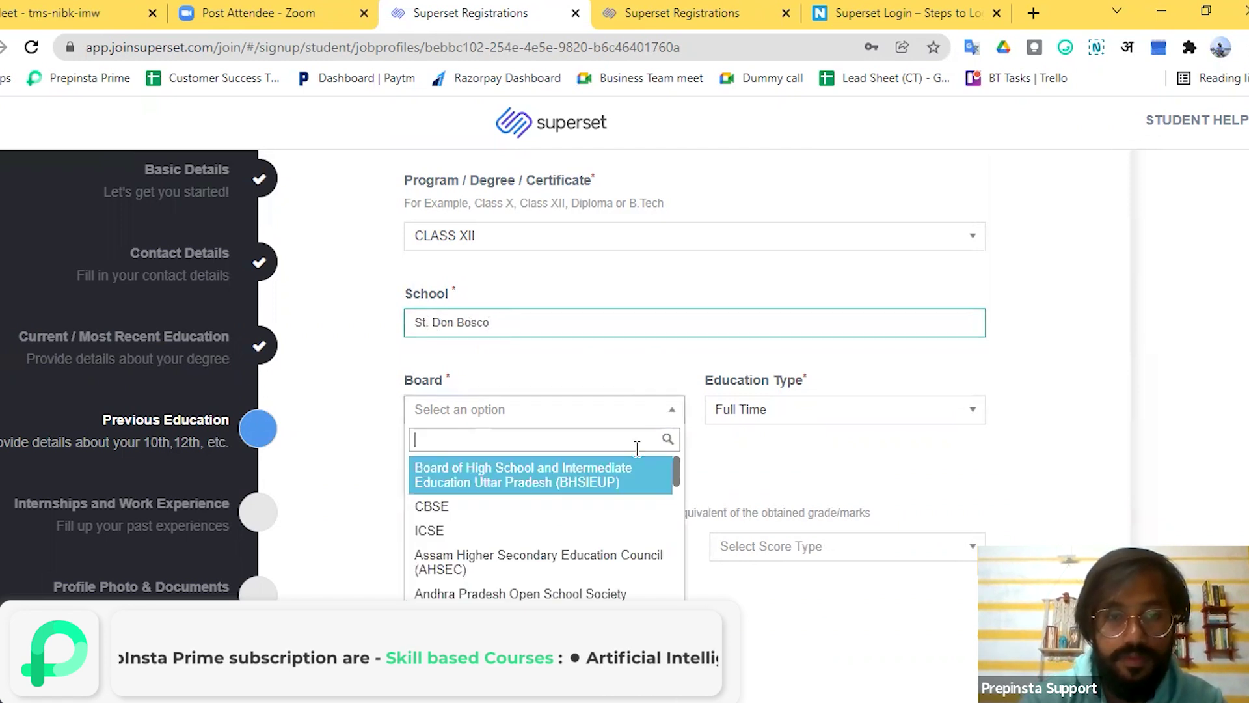
pyautogui.click(624, 505)
# Step: Give Class XII a score of 75 as percentage and Science stream
pyautogui.scroll(-2, 640, 450)
pyautogui.click(635, 423)
pyautogui.write('75')
pyautogui.click(778, 428)
pyautogui.click(748, 447)
pyautogui.scroll(-2, 494, 454)
pyautogui.click(442, 397)
pyautogui.scroll(-2, 499, 485)
pyautogui.scroll(1, 651, 416)
pyautogui.scroll(-5, 610, 404)
# Step: Fill the Class 10th school, CBSE board and score 75
pyautogui.click(514, 496)
pyautogui.write('St. Don Bosco')
pyautogui.scroll(-2, 521, 510)
pyautogui.click(521, 506)
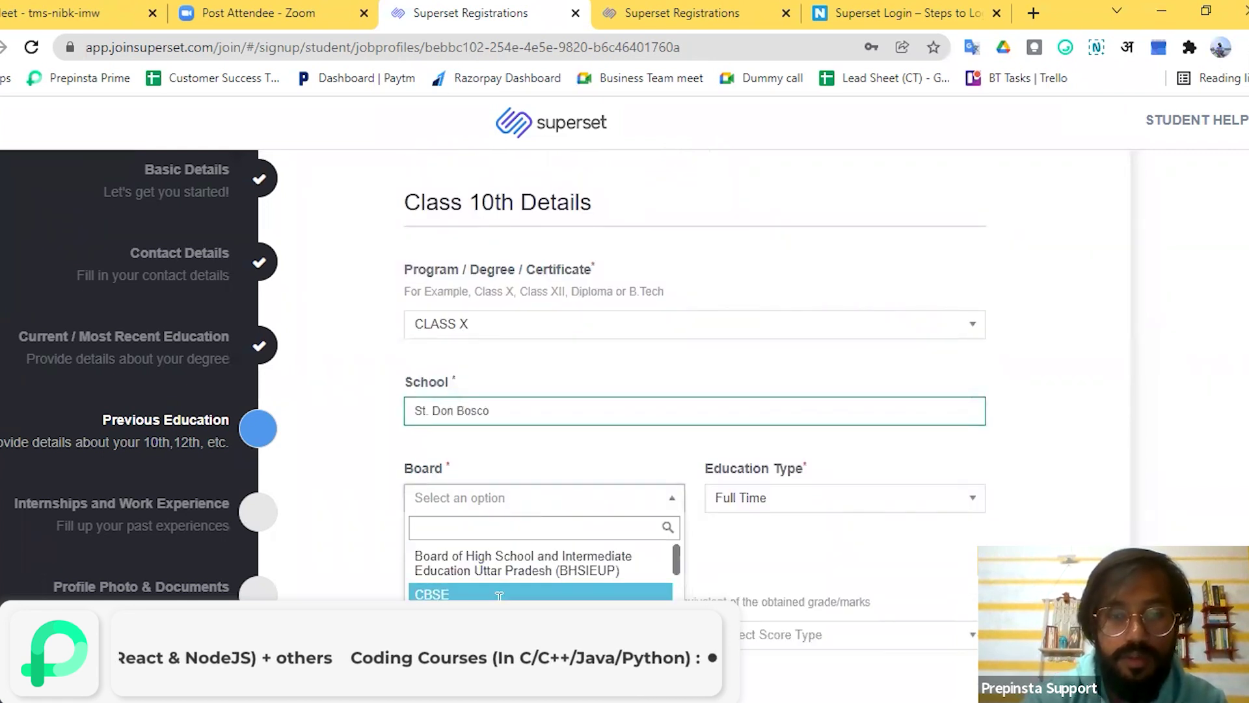
pyautogui.click(499, 594)
pyautogui.scroll(-4, 524, 462)
pyautogui.click(524, 463)
pyautogui.write('75')
pyautogui.scroll(-4, 614, 536)
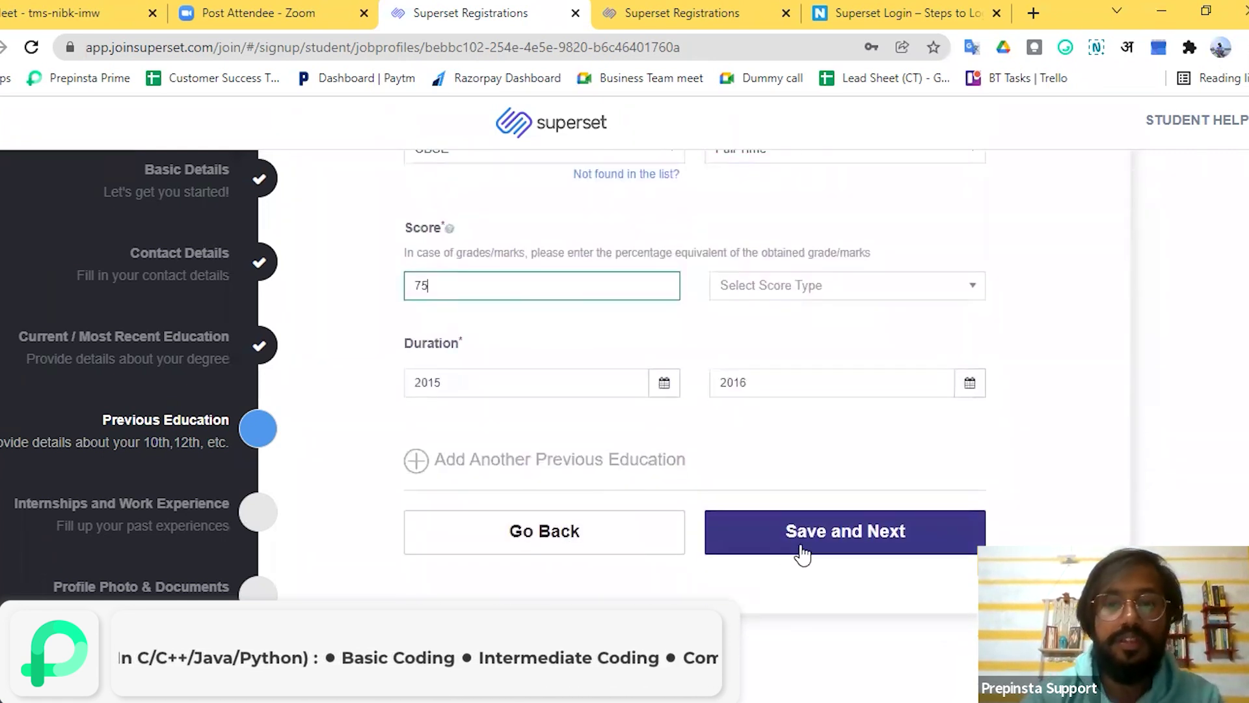
# Step: Set the Class 10th score type to percentage and save previous education
pyautogui.click(803, 553)
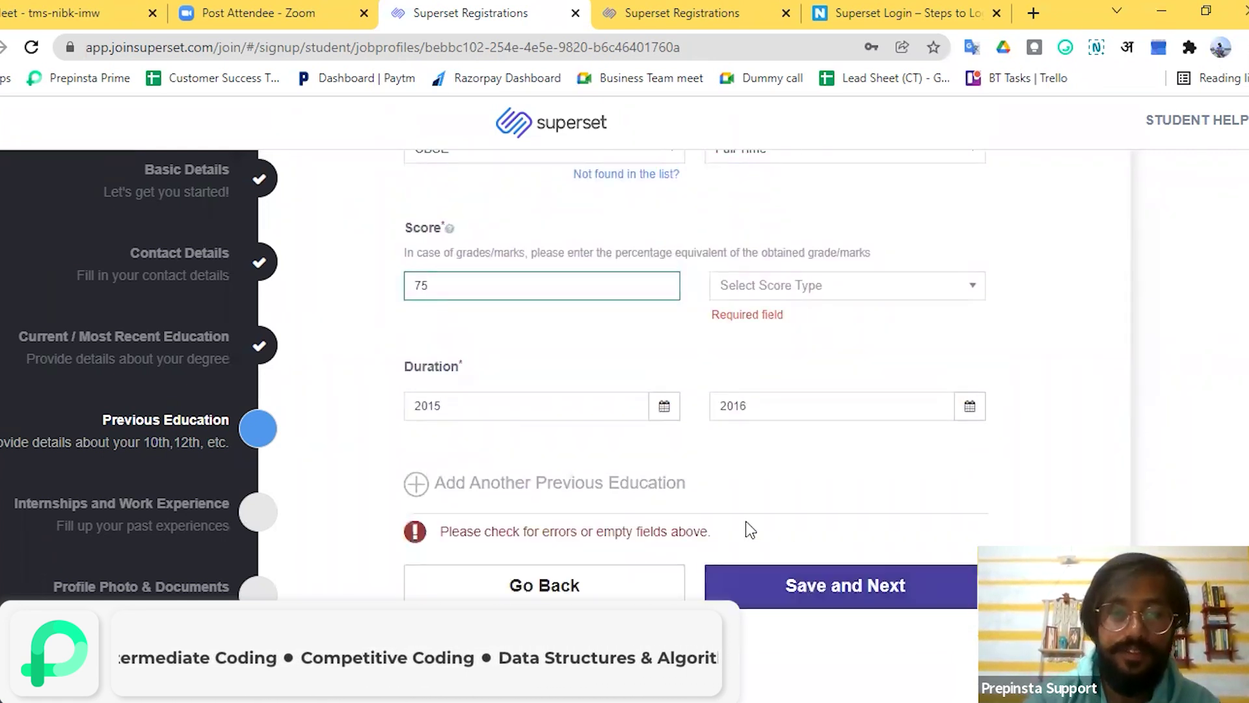
pyautogui.scroll(-1, 818, 289)
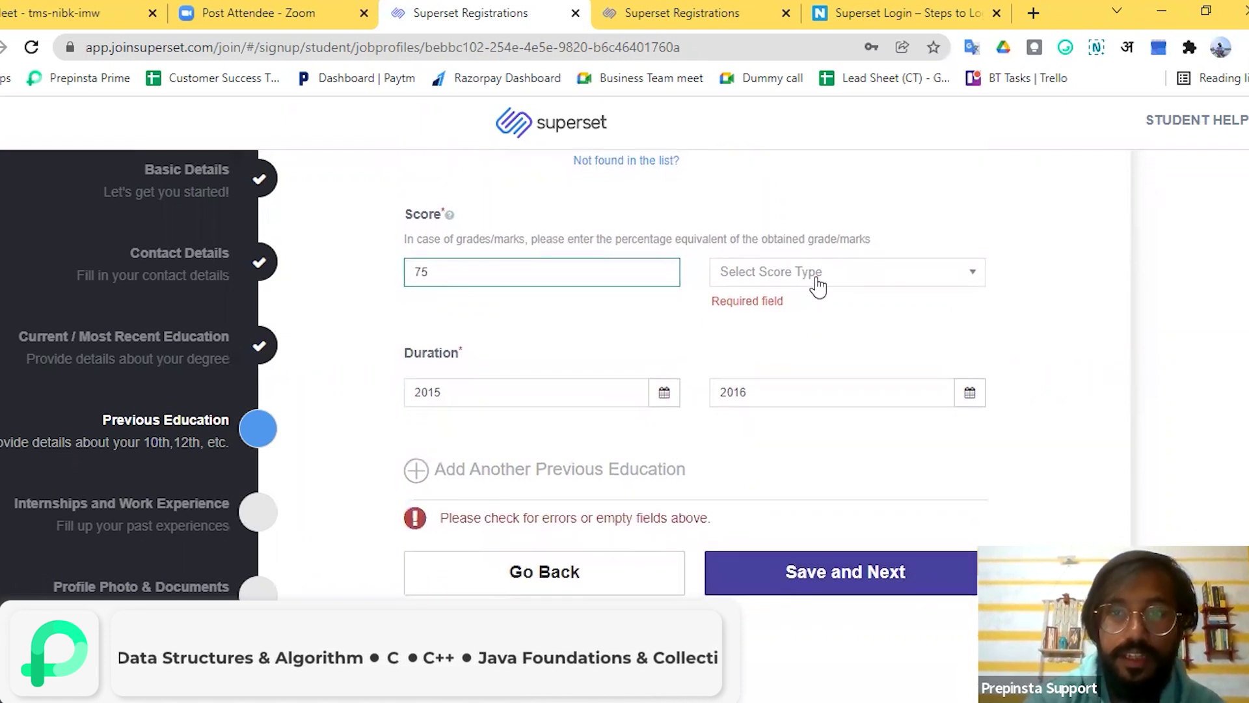
pyautogui.click(817, 286)
pyautogui.click(802, 303)
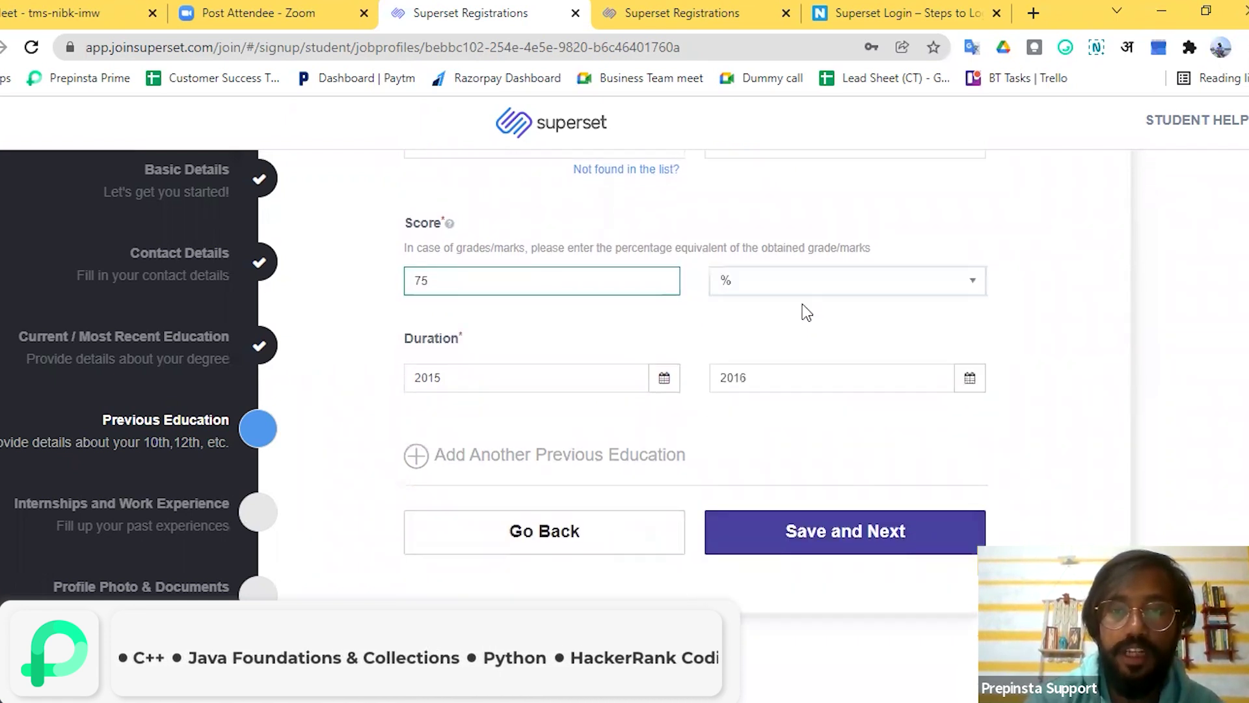
pyautogui.click(800, 515)
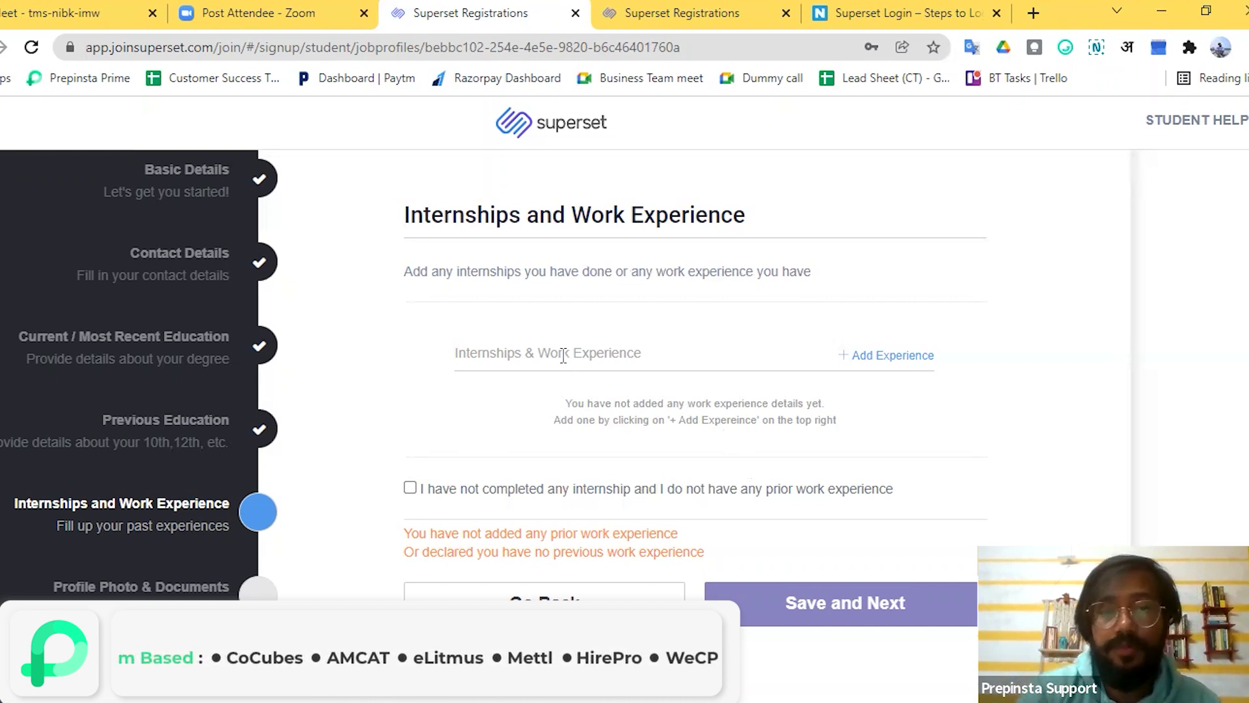
# Step: Start a new entry with + Add Experience on the Internships and Work Experience page
pyautogui.click(905, 356)
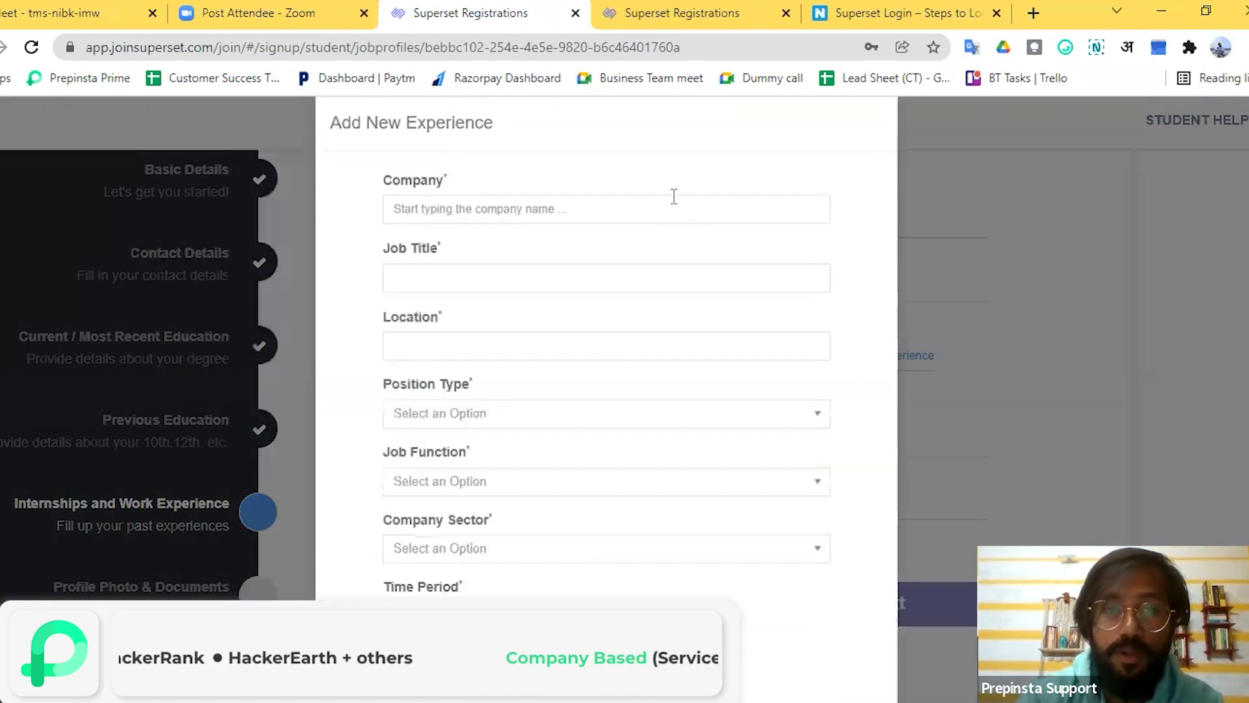
# Step: Enter company PrepInsta, job title Content Writer, location Noida, position type Internship
pyautogui.click(658, 219)
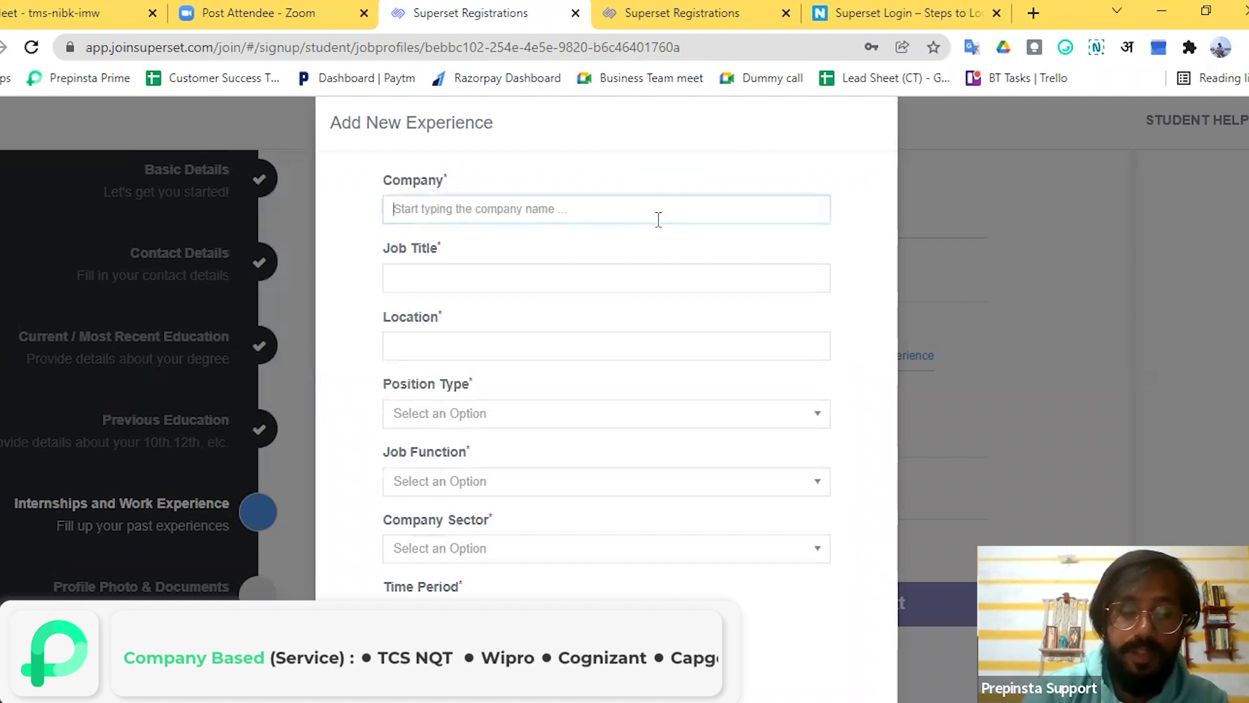
pyautogui.write('PrepInsta')
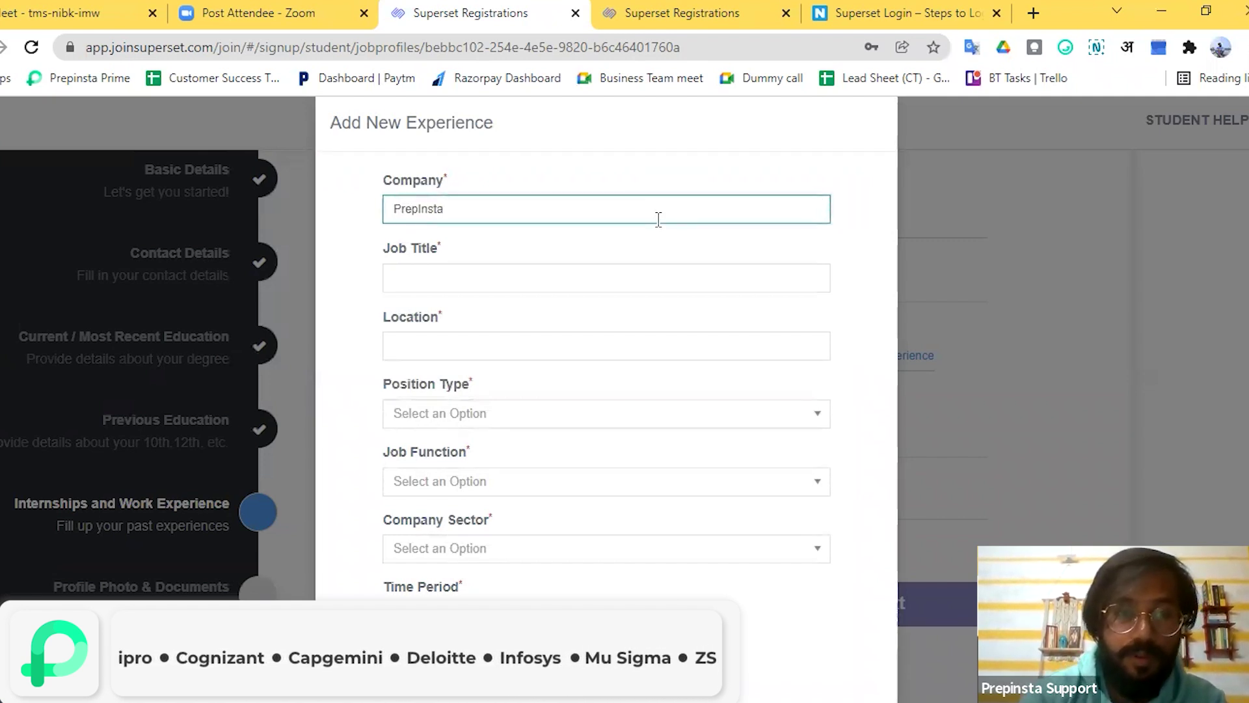
pyautogui.click(617, 272)
pyautogui.write('Conten')
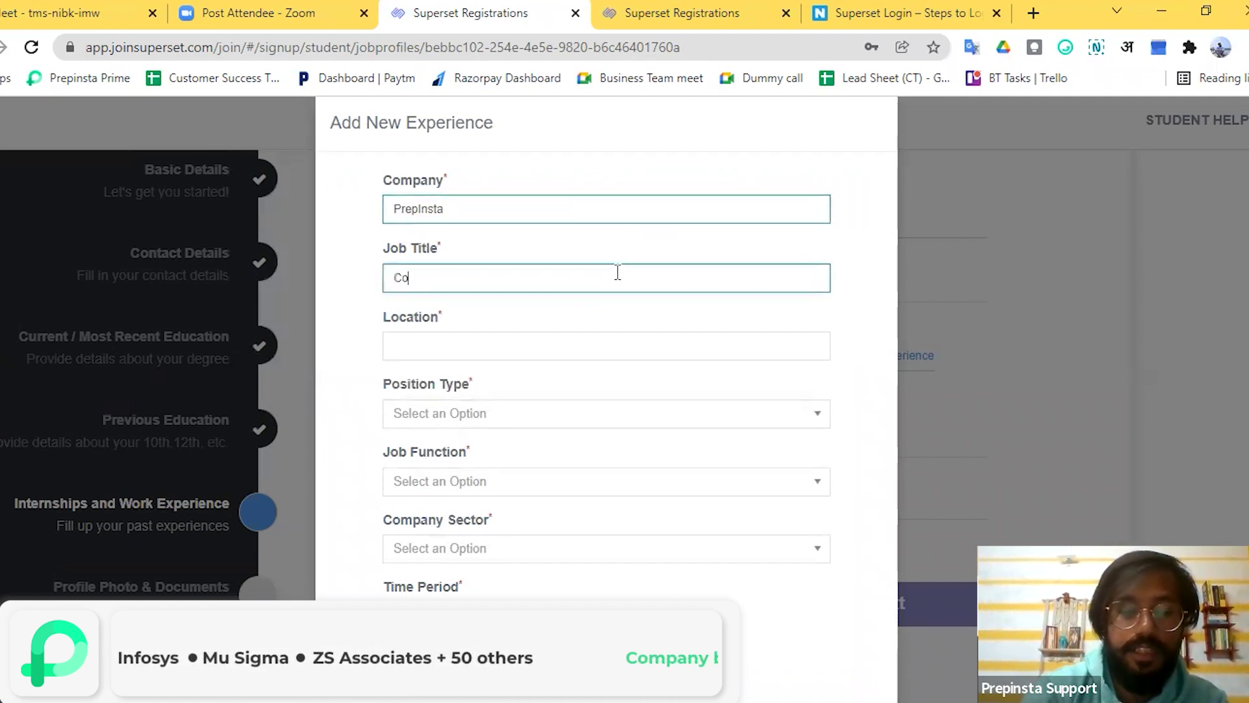
pyautogui.click(596, 345)
pyautogui.write('Noida')
pyautogui.click(557, 413)
pyautogui.click(548, 456)
pyautogui.scroll(-2, 548, 457)
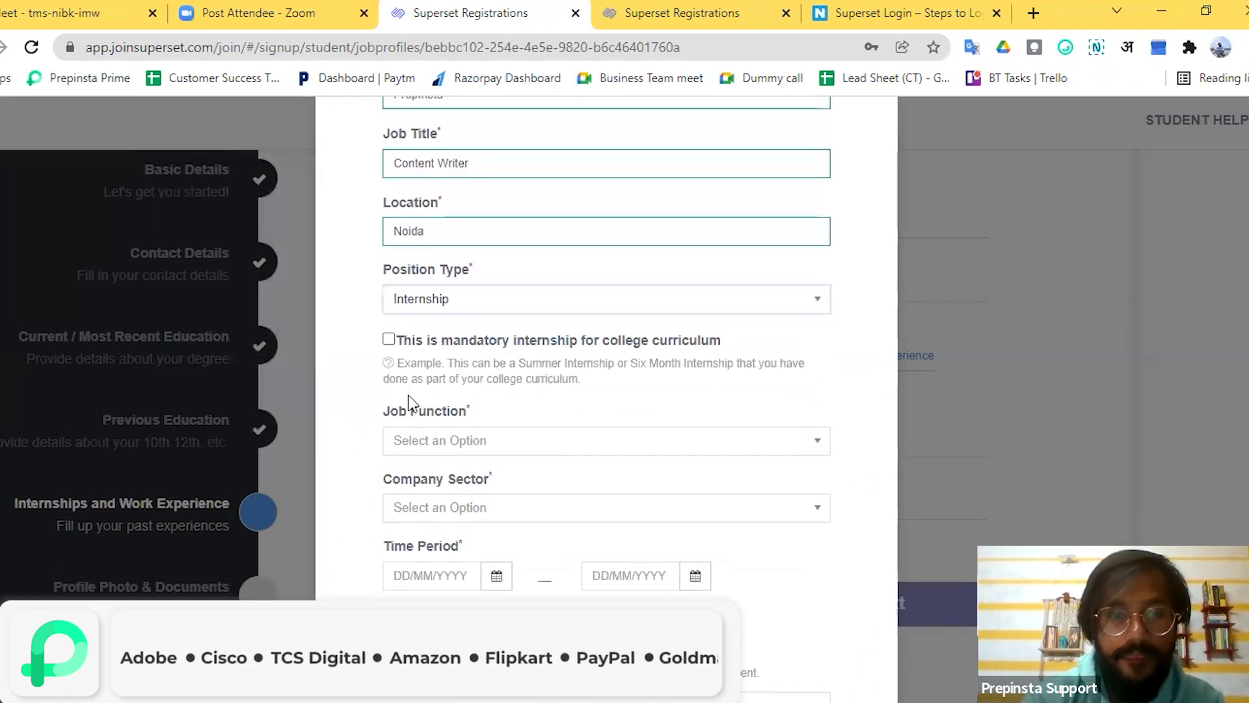
# Step: Set the job function to Education / Teaching / Training and sector to Education
pyautogui.click(442, 440)
pyautogui.scroll(-4, 494, 557)
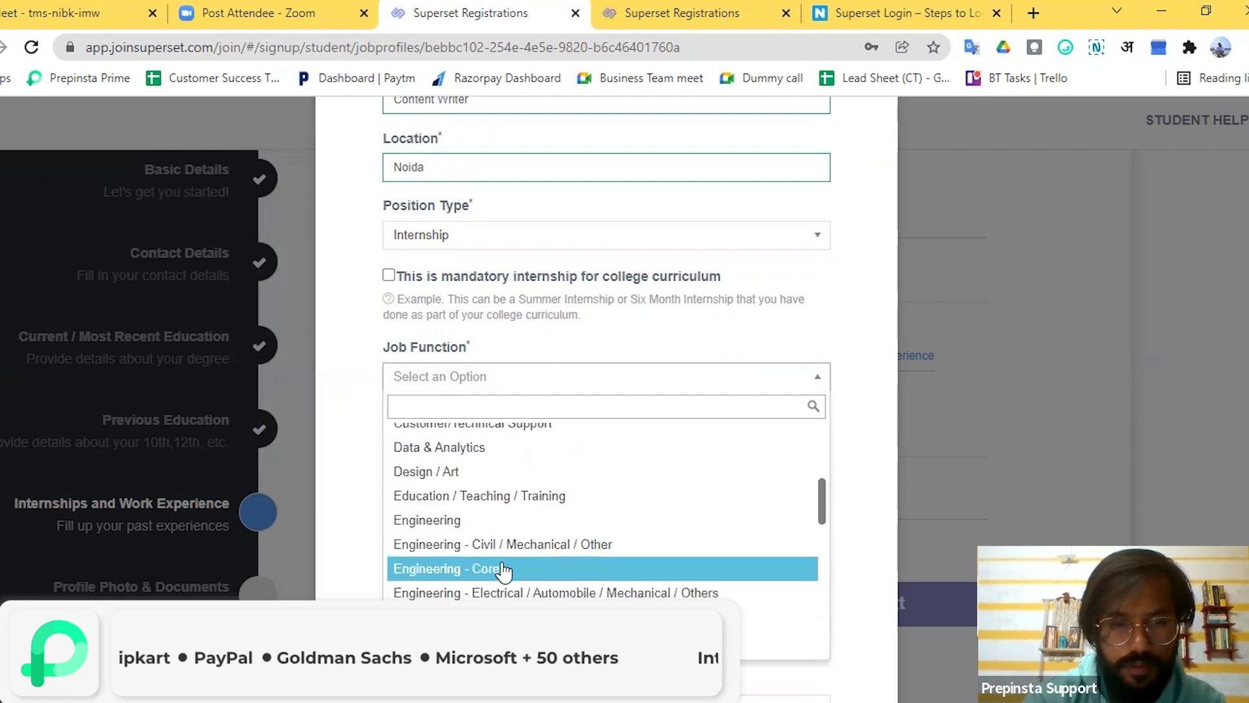
pyautogui.click(507, 498)
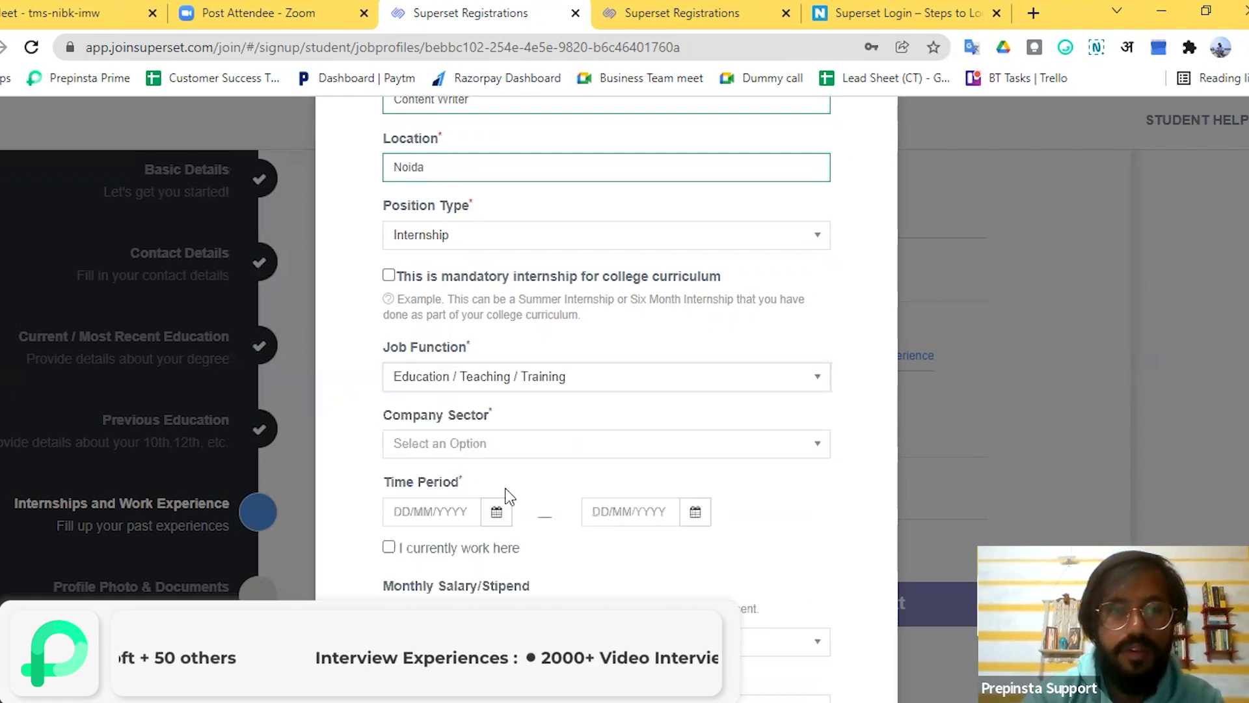
pyautogui.scroll(-2, 505, 496)
pyautogui.click(474, 355)
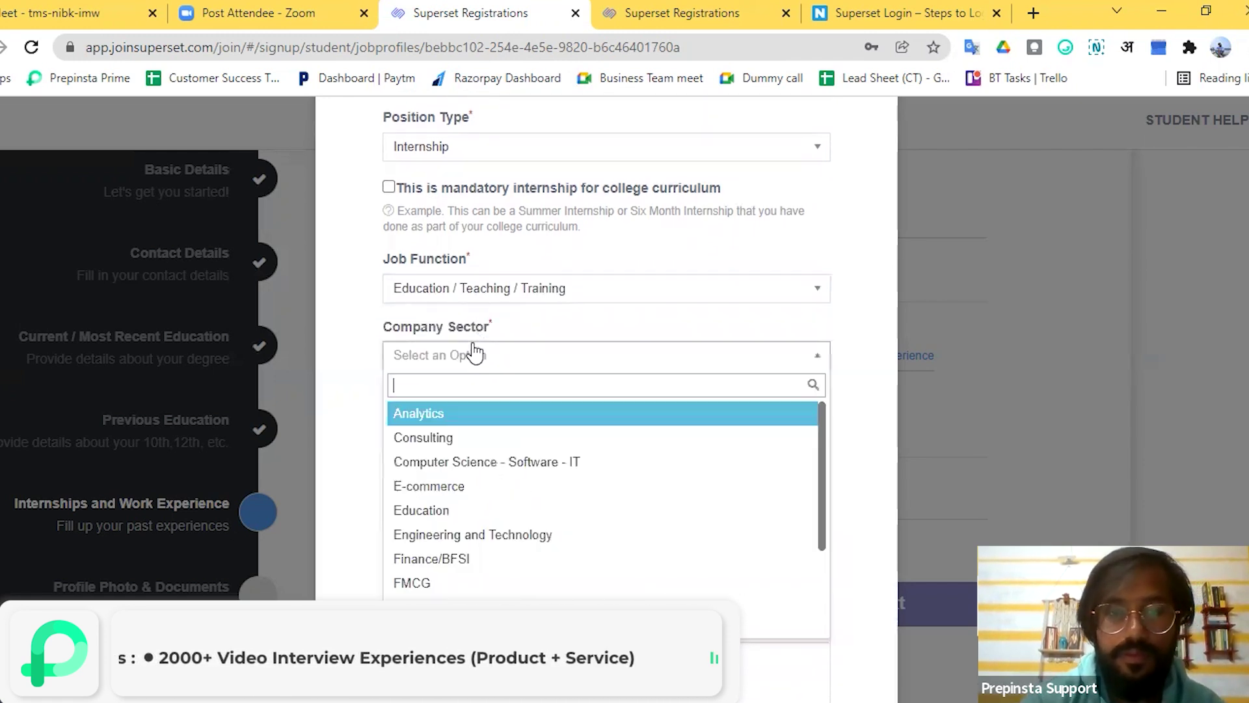
pyautogui.click(495, 511)
pyautogui.scroll(-1, 496, 514)
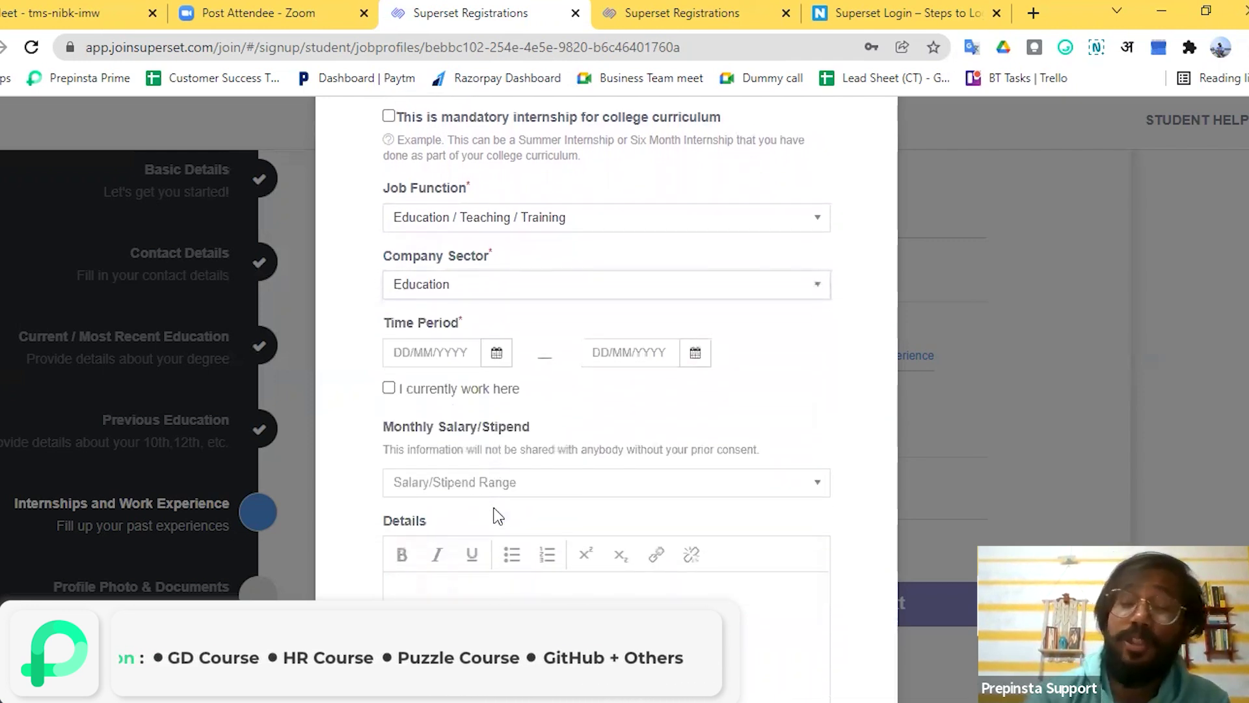
# Step: Set the internship dates from 15/11/2021 to 15/12/2021
pyautogui.click(496, 353)
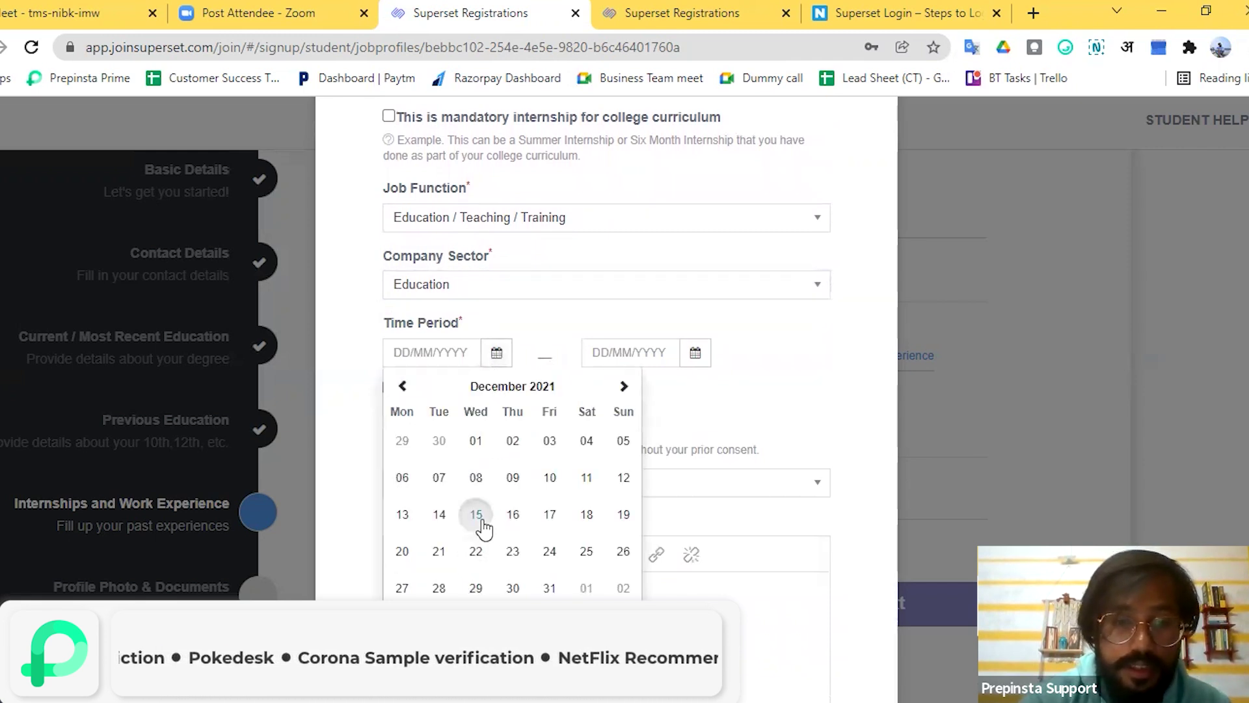
pyautogui.click(480, 525)
pyautogui.click(695, 353)
pyautogui.click(672, 513)
pyautogui.click(496, 353)
pyautogui.click(402, 386)
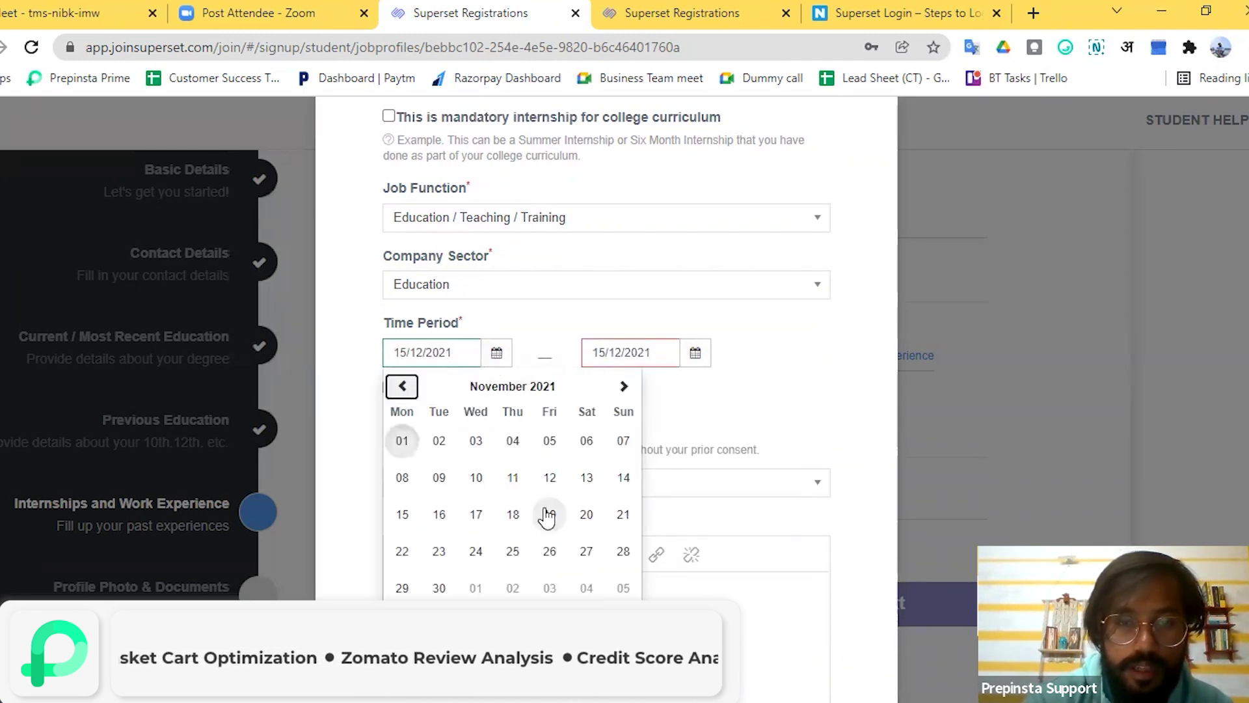
pyautogui.click(403, 514)
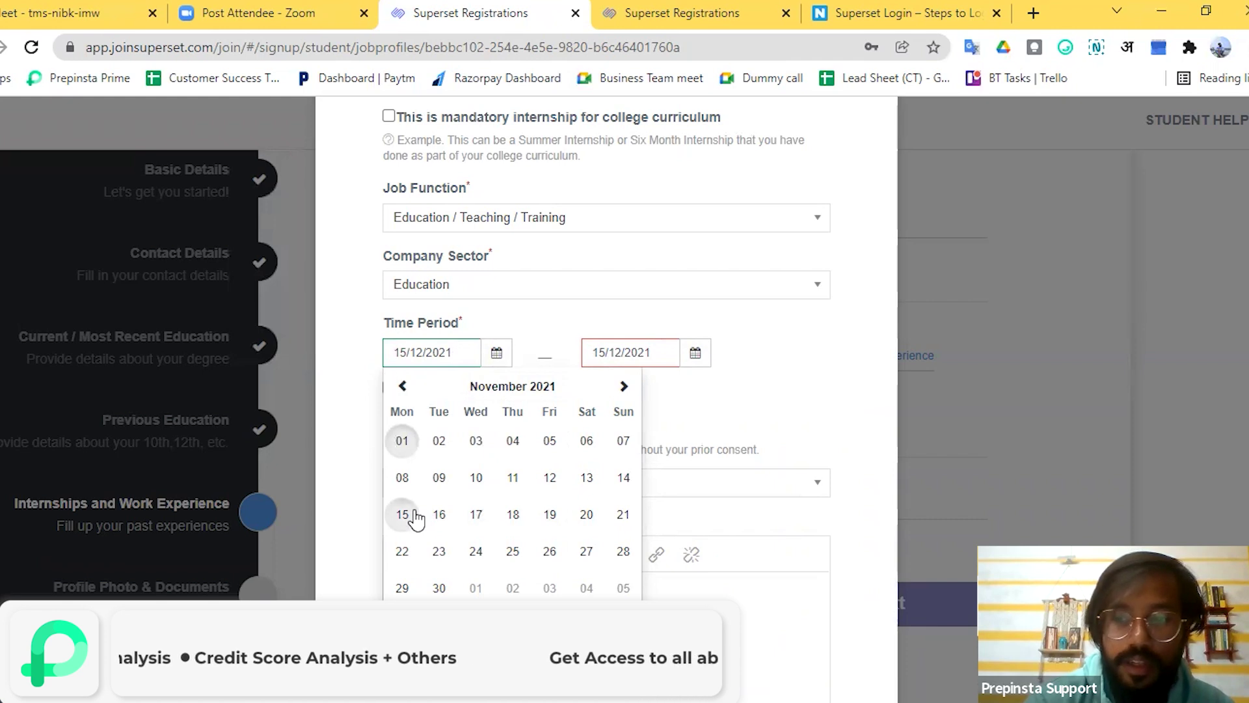
pyautogui.click(415, 515)
# Step: Choose the ₹5,000 - ₹10,000 stipend range and save the internship
pyautogui.scroll(-1, 482, 497)
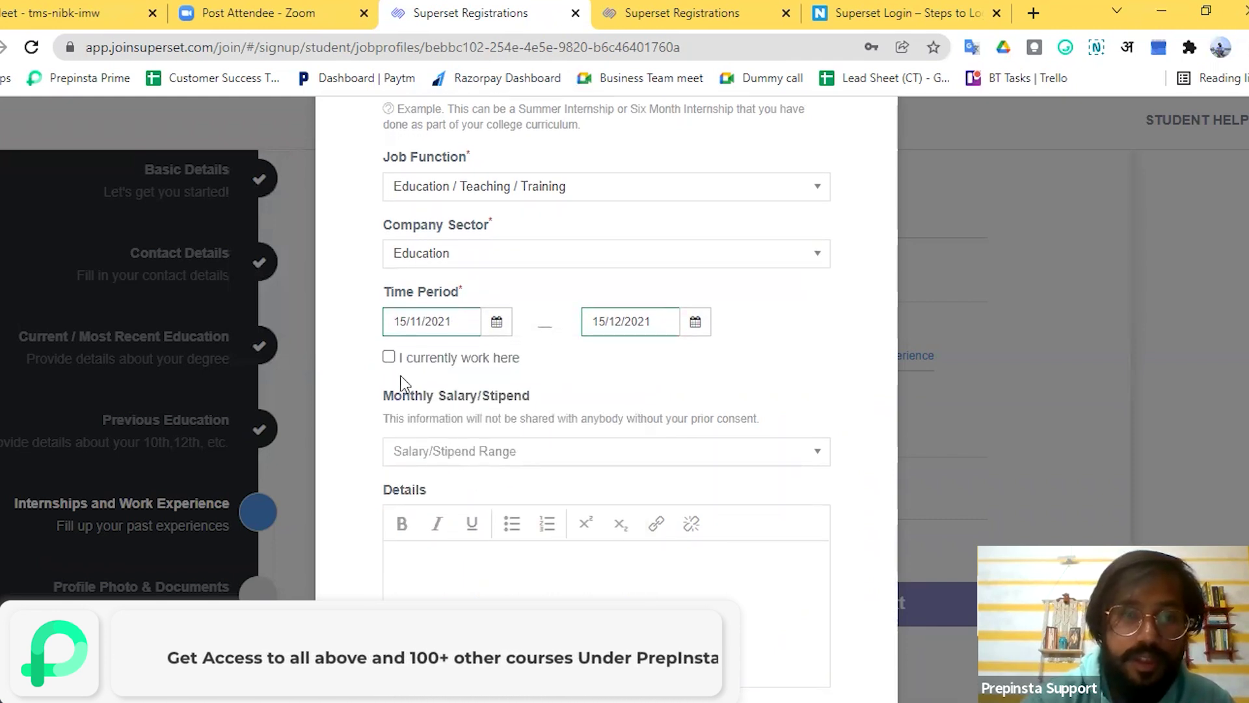
pyautogui.click(460, 454)
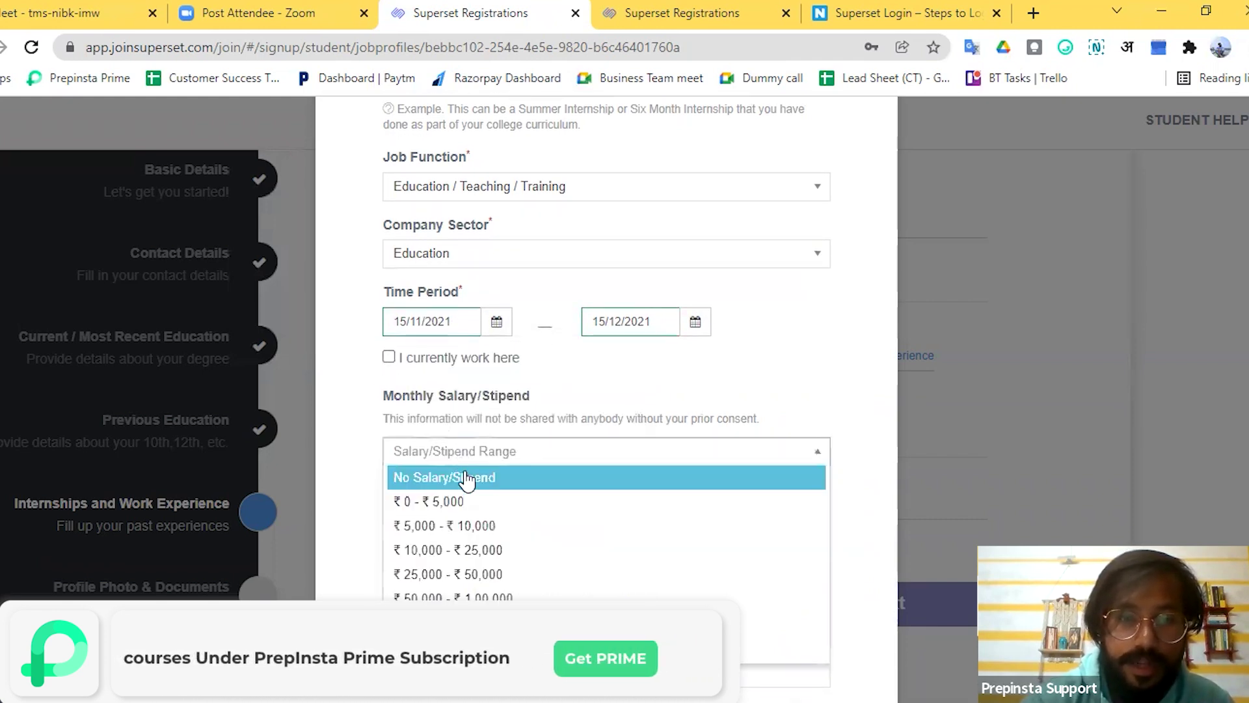
pyautogui.click(476, 527)
pyautogui.scroll(-3, 466, 514)
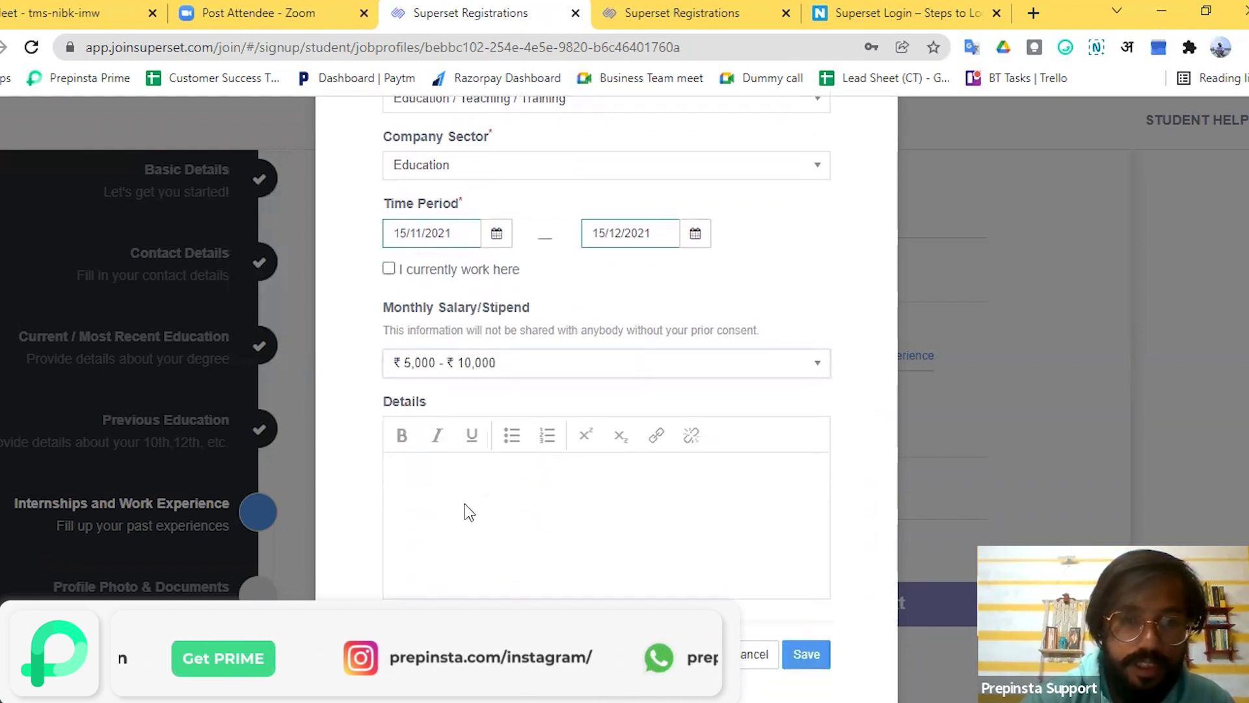
pyautogui.click(807, 657)
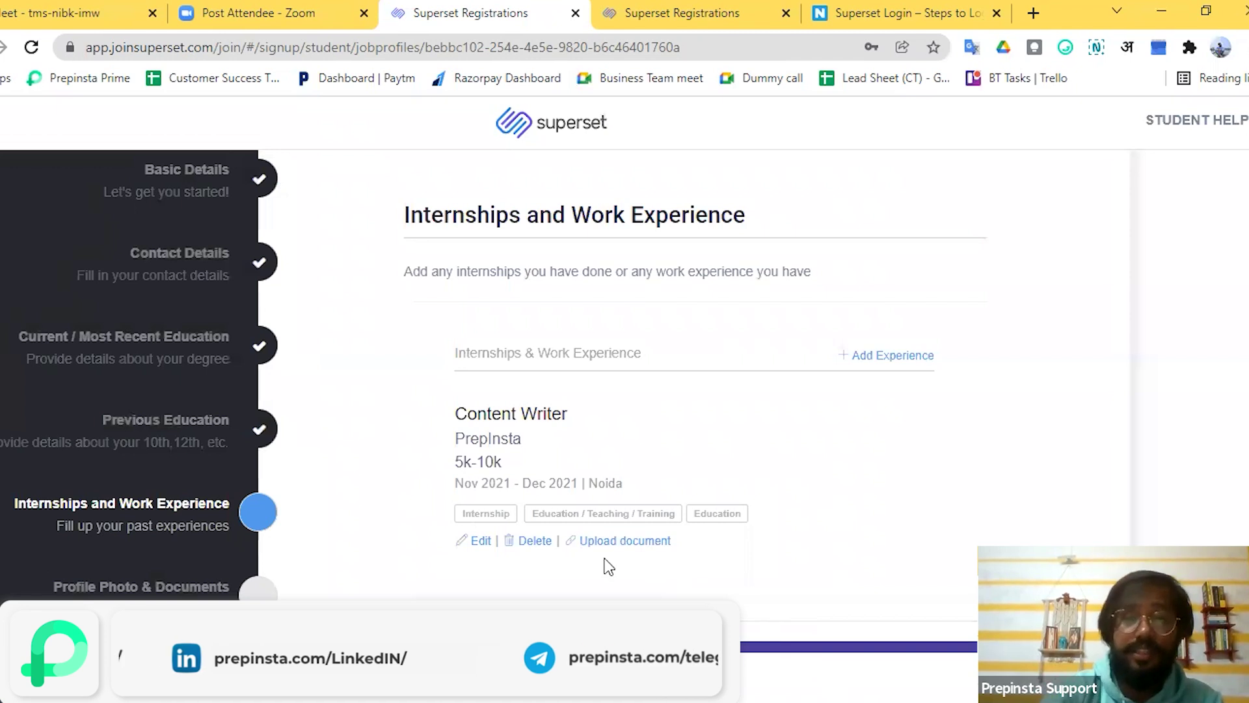
# Step: Save and complete the Internships and Work Experience step
pyautogui.scroll(-3, 524, 565)
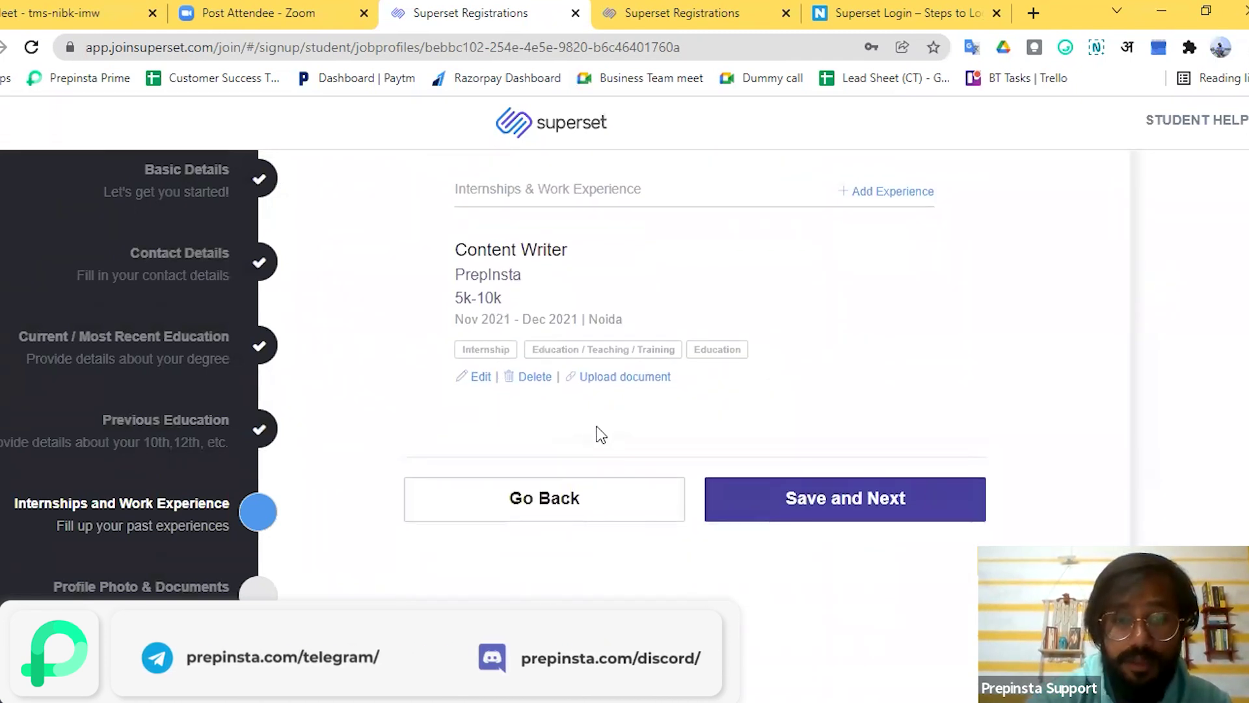
pyautogui.click(795, 510)
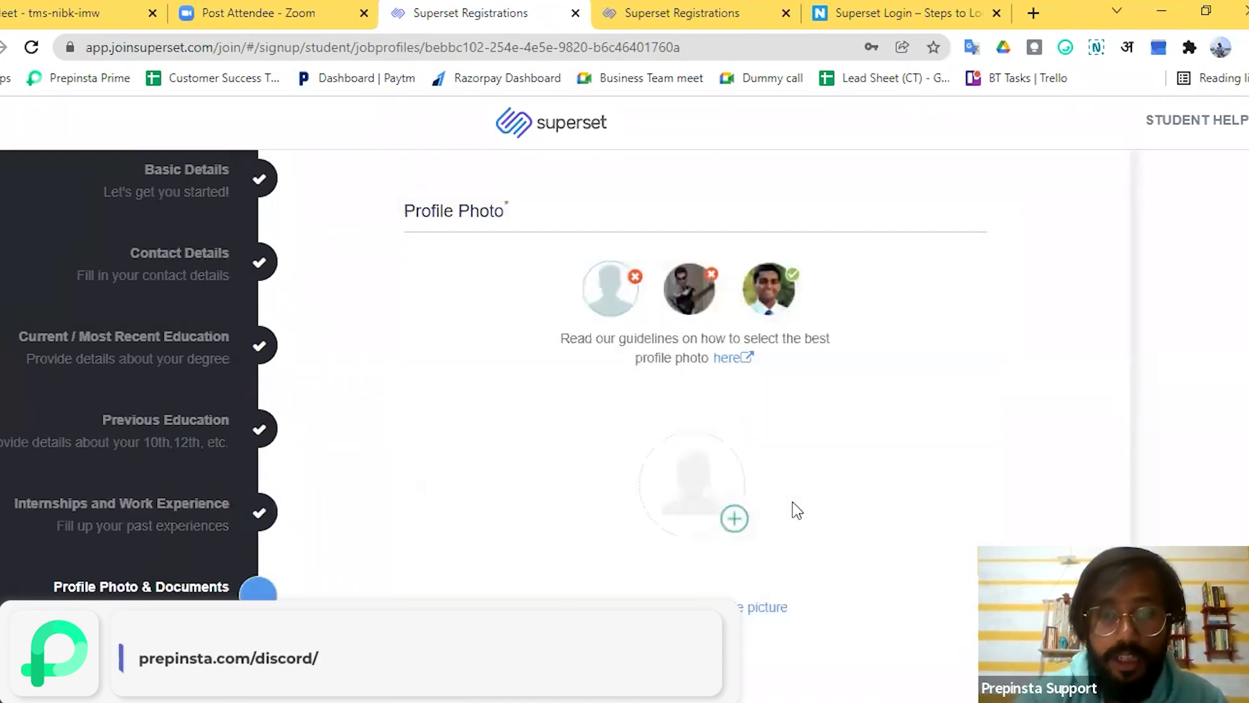
# Step: Upload IMG_20211118_153153 as the profile photo and save the photo step
pyautogui.click(735, 519)
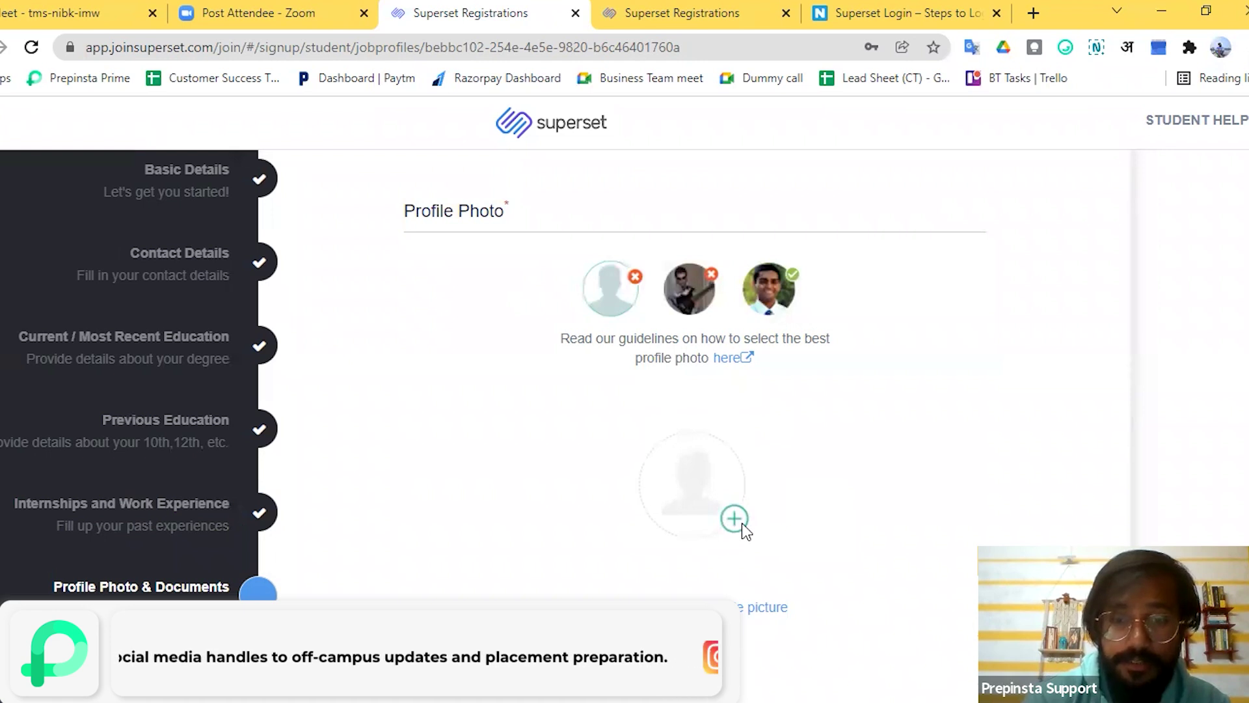
pyautogui.scroll(-3, 360, 342)
pyautogui.click(299, 314)
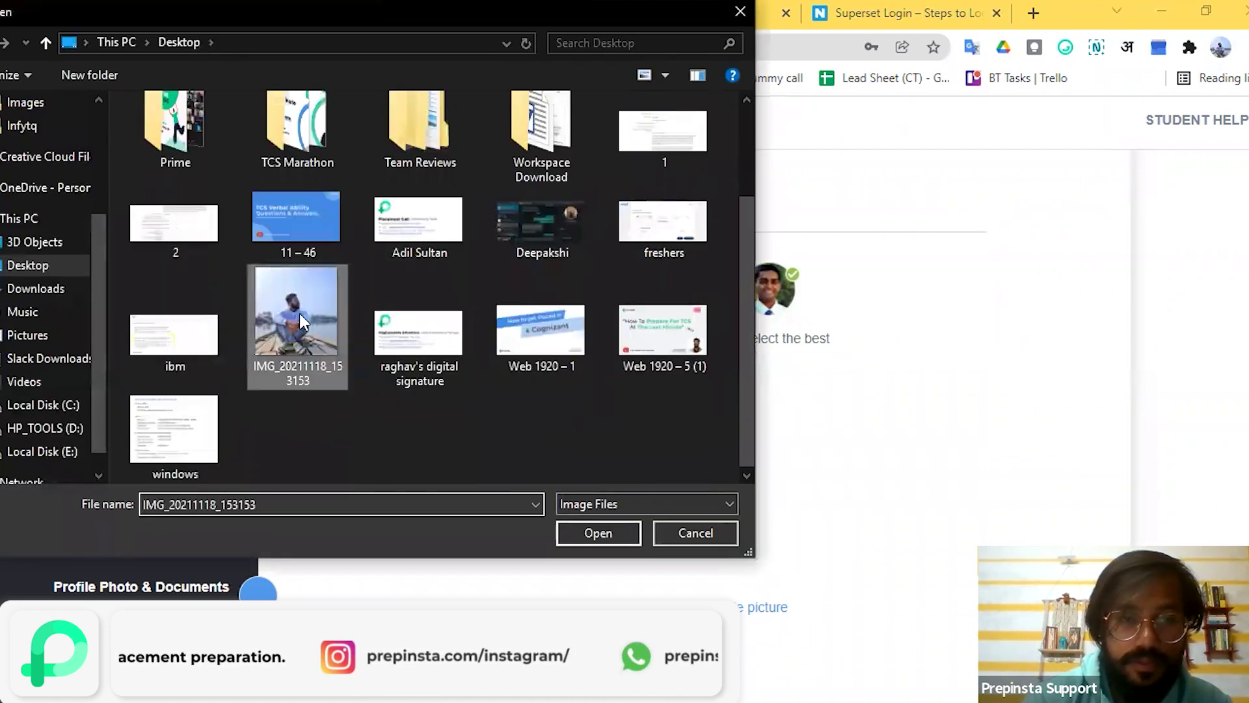
pyautogui.click(597, 533)
pyautogui.scroll(-3, 650, 538)
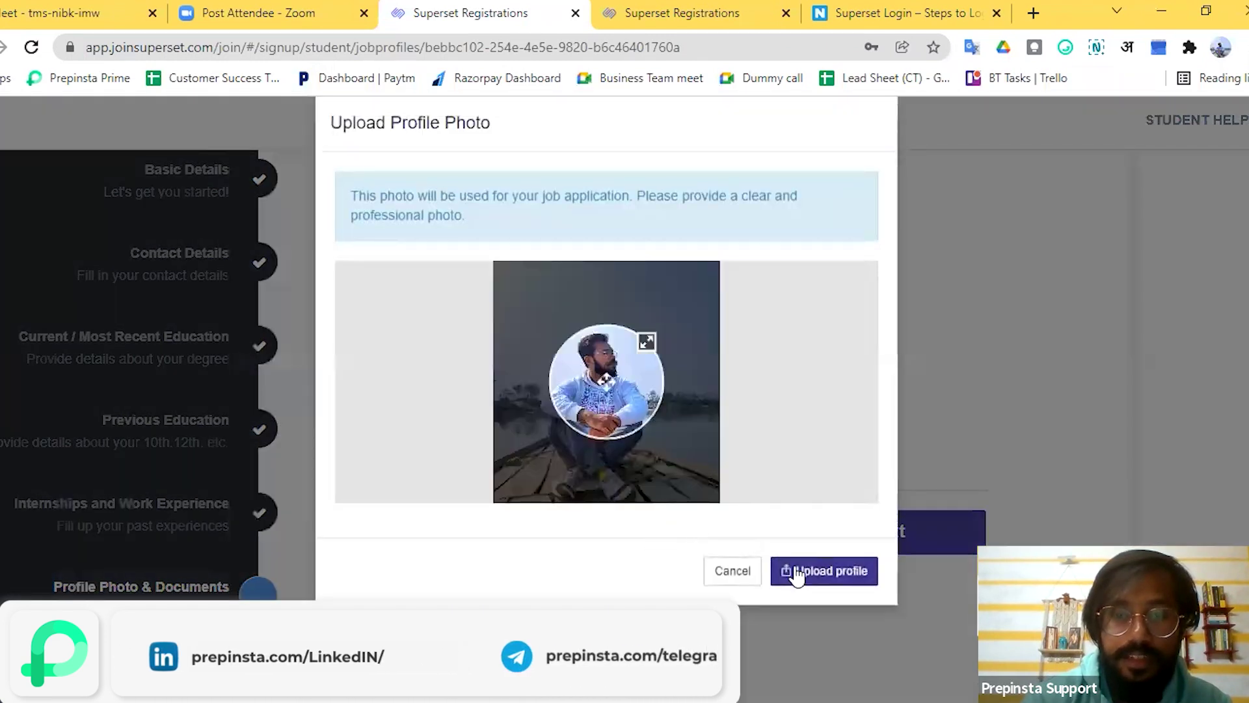
pyautogui.click(796, 573)
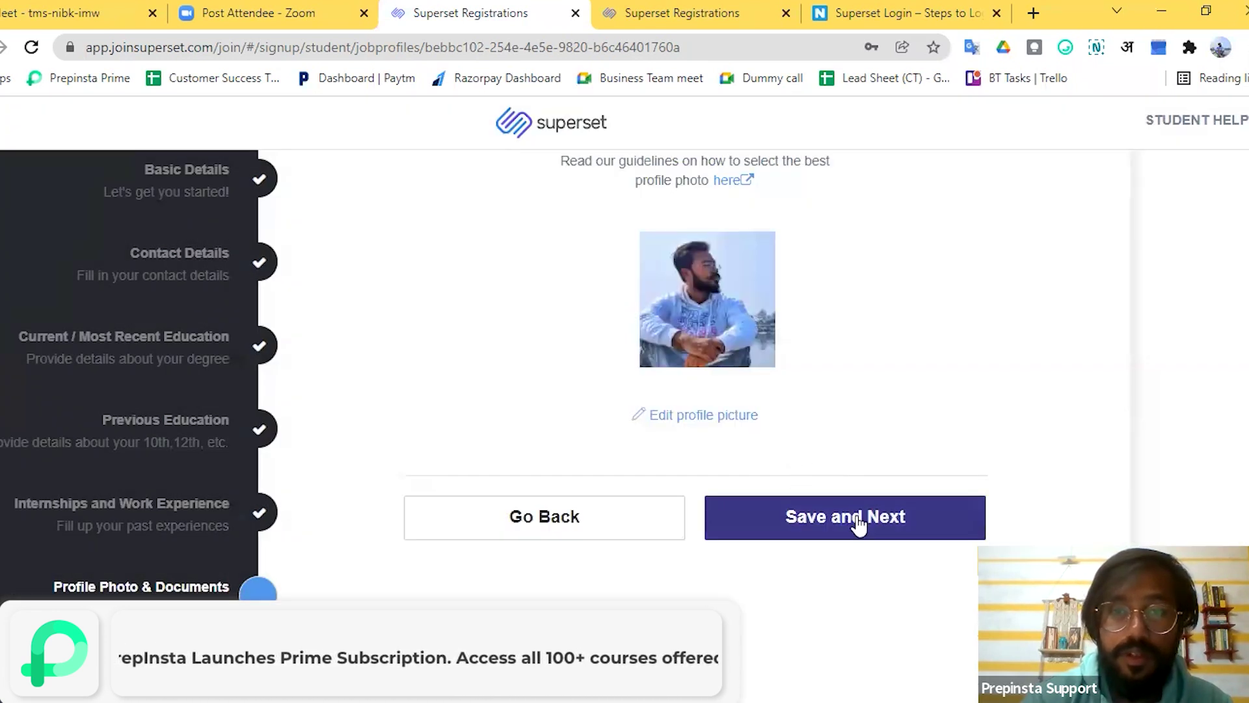
pyautogui.click(858, 521)
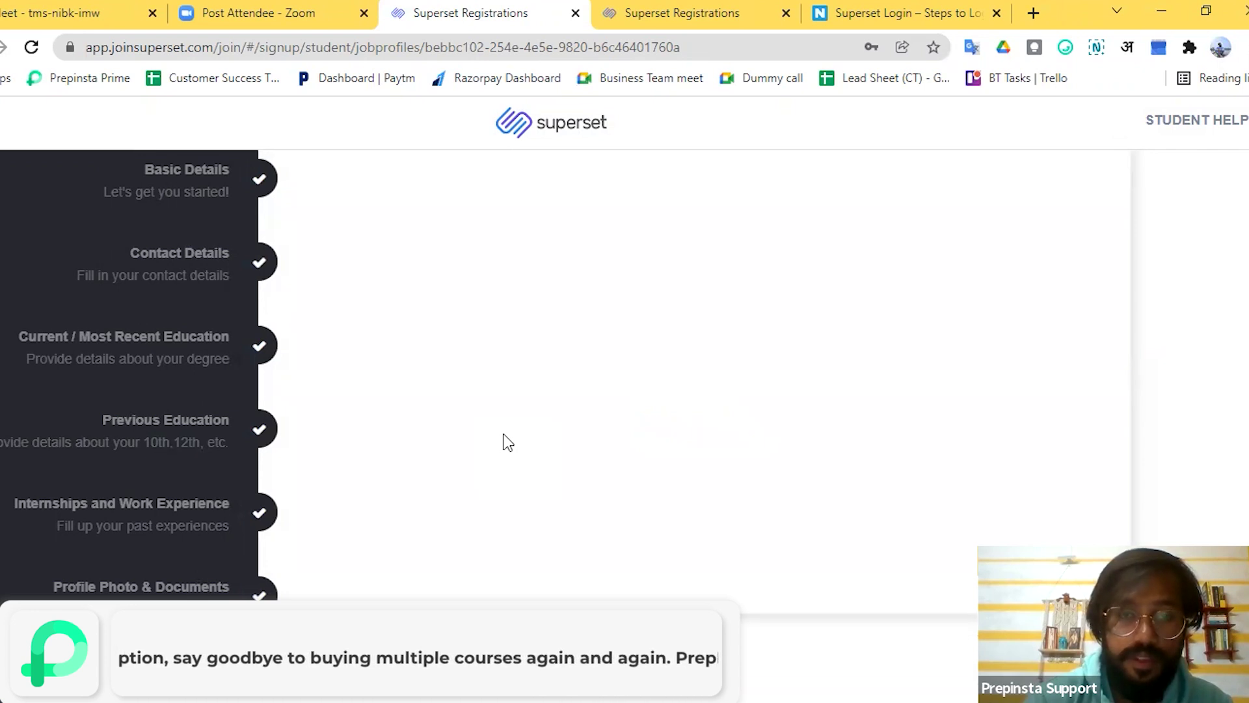
# Step: Accept the truthful-information declaration and submit the application with Agree and Apply
pyautogui.scroll(-15, 650, 456)
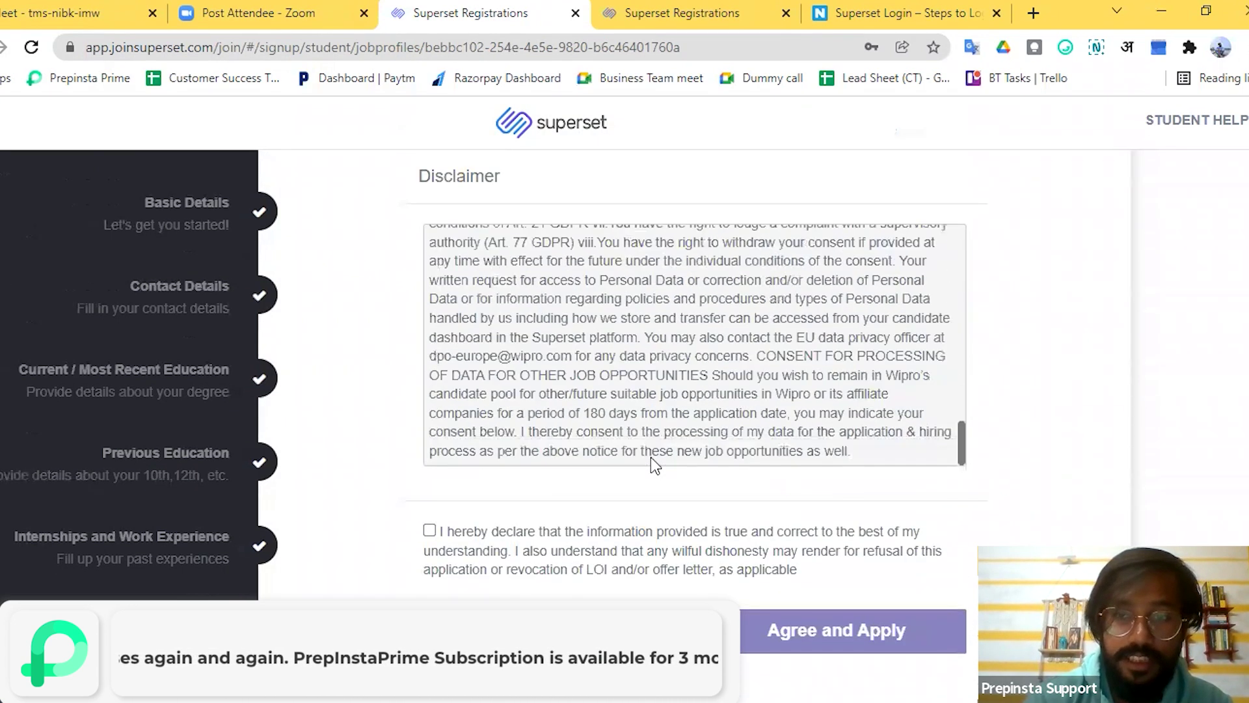
pyautogui.click(429, 530)
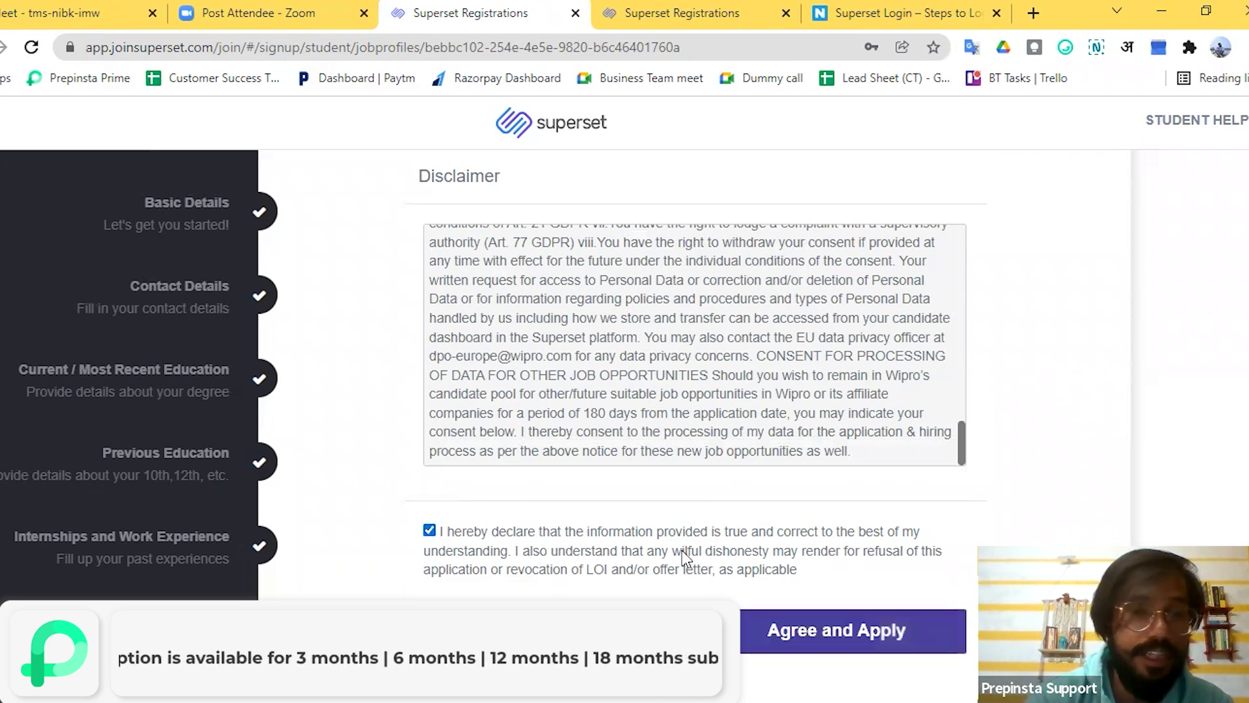
pyautogui.click(854, 634)
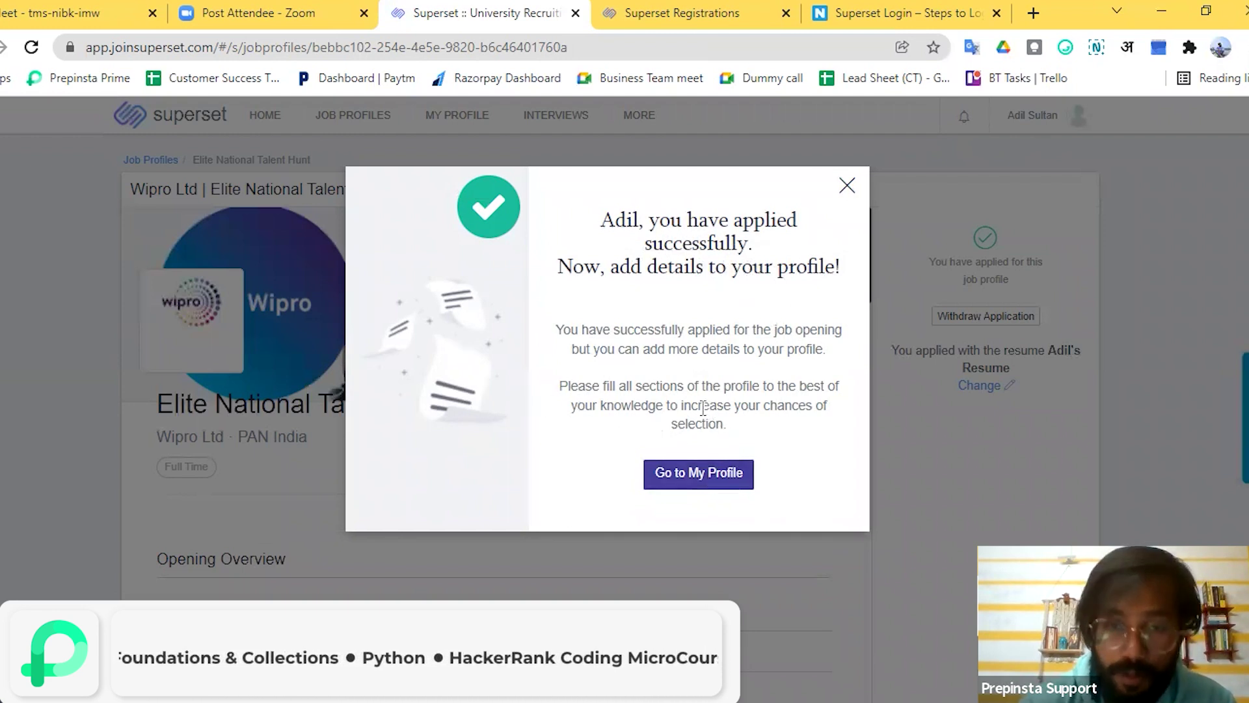
# Step: Dismiss the success message and review the 'You have applied' status on the job page
pyautogui.click(849, 185)
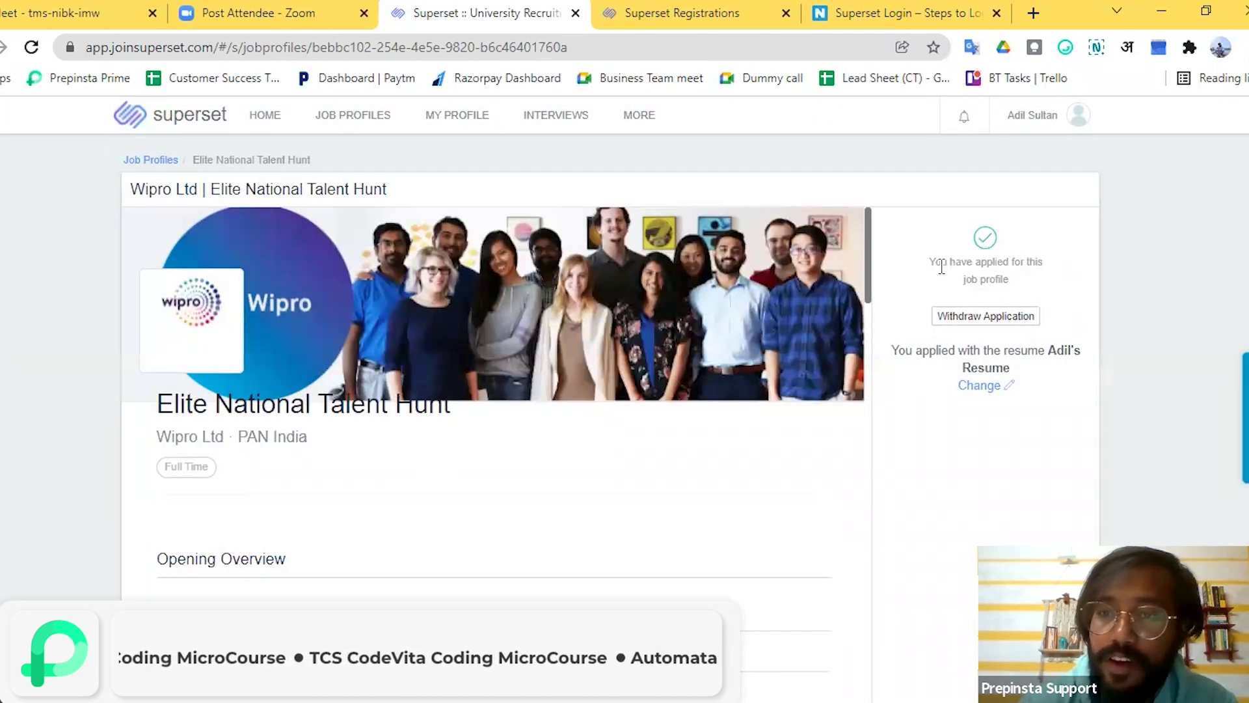
pyautogui.moveTo(931, 264); pyautogui.dragTo(1022, 273)
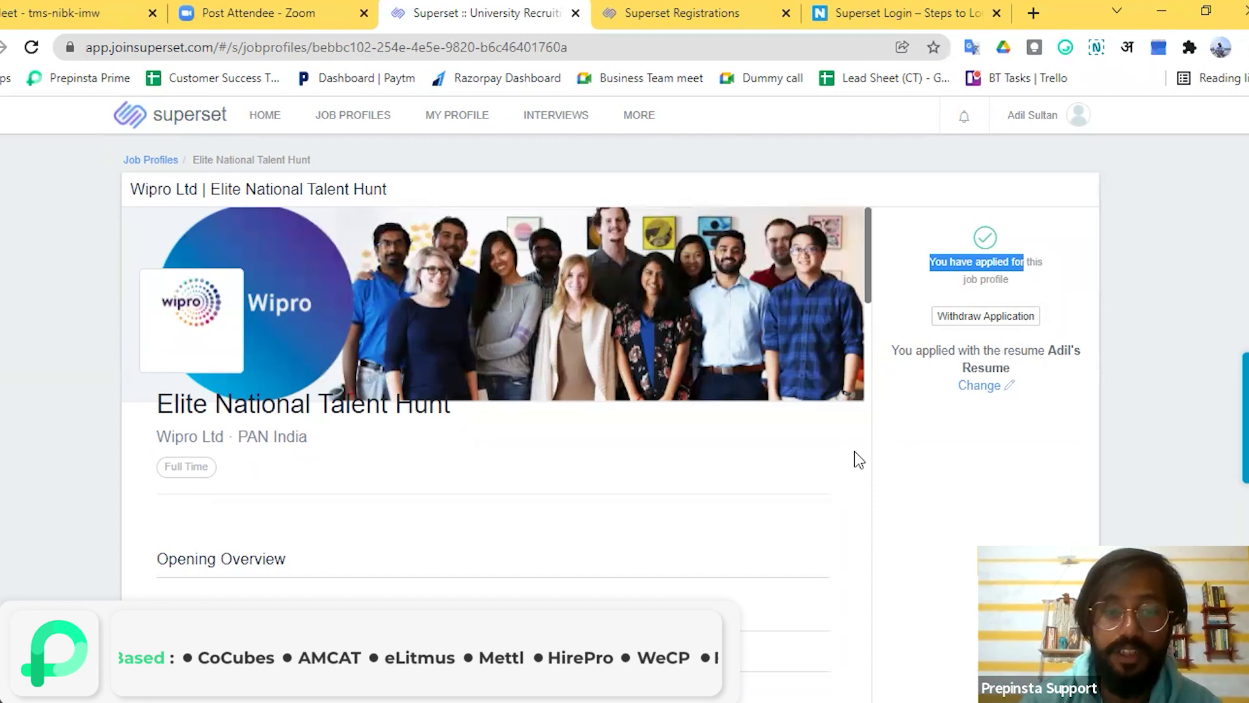
pyautogui.scroll(-20, 859, 459)
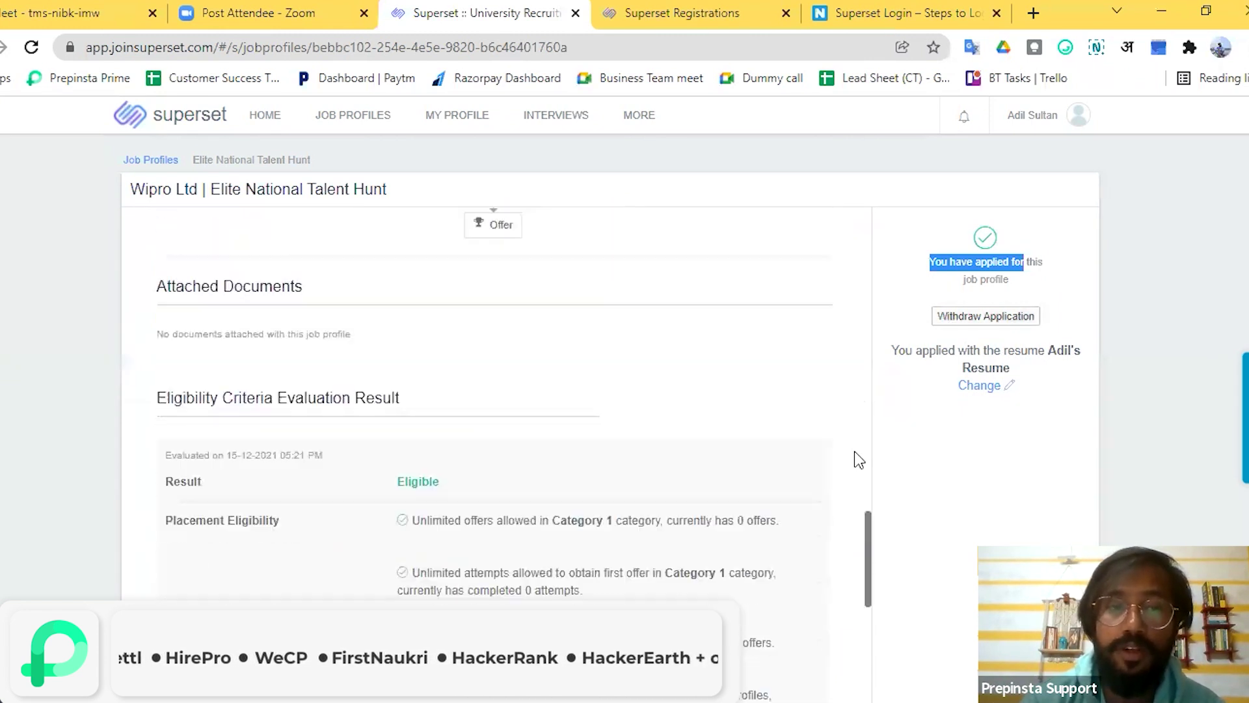
pyautogui.scroll(-5, 859, 459)
pyautogui.scroll(20, 858, 459)
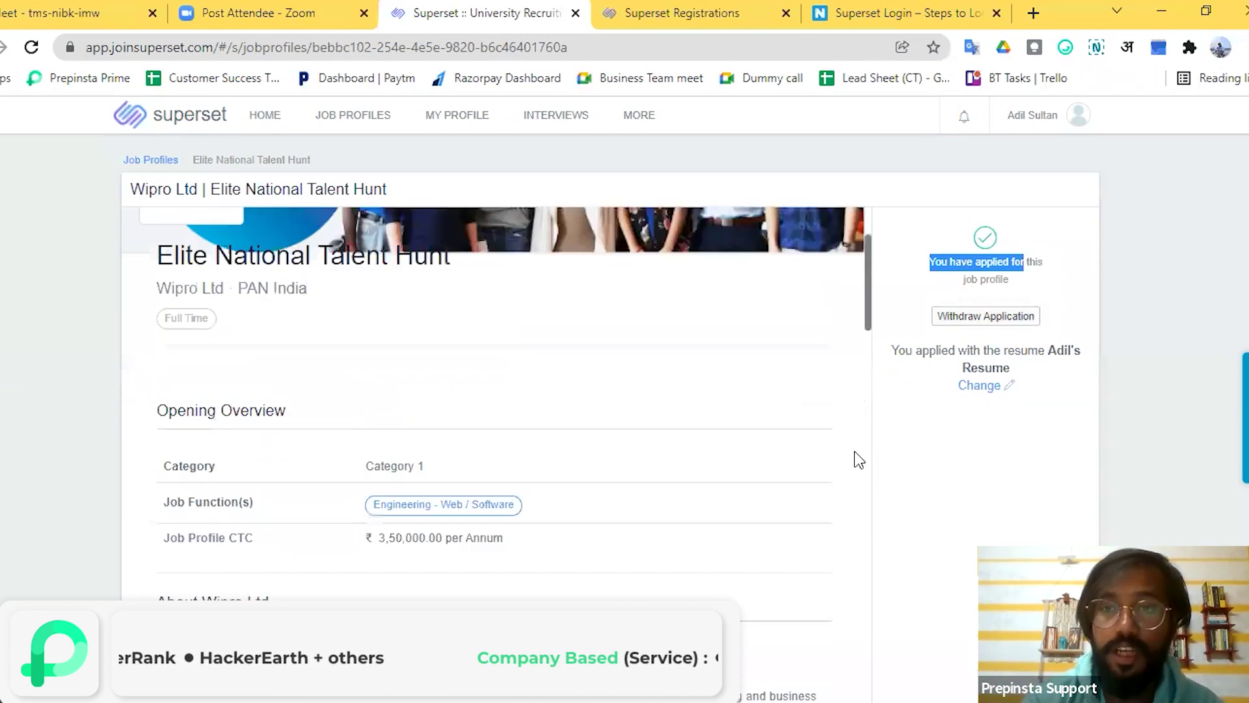
pyautogui.scroll(2, 859, 459)
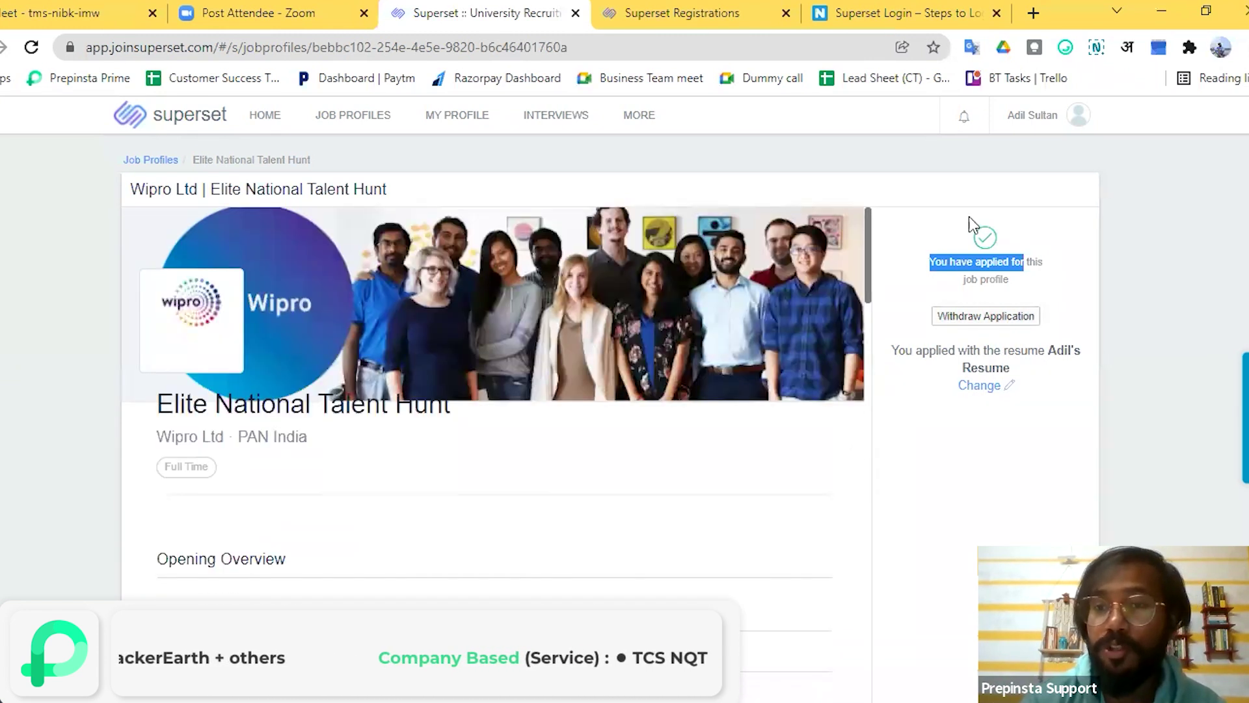
# Step: Open and close the account options menu, then review the job profile page
pyautogui.click(1035, 123)
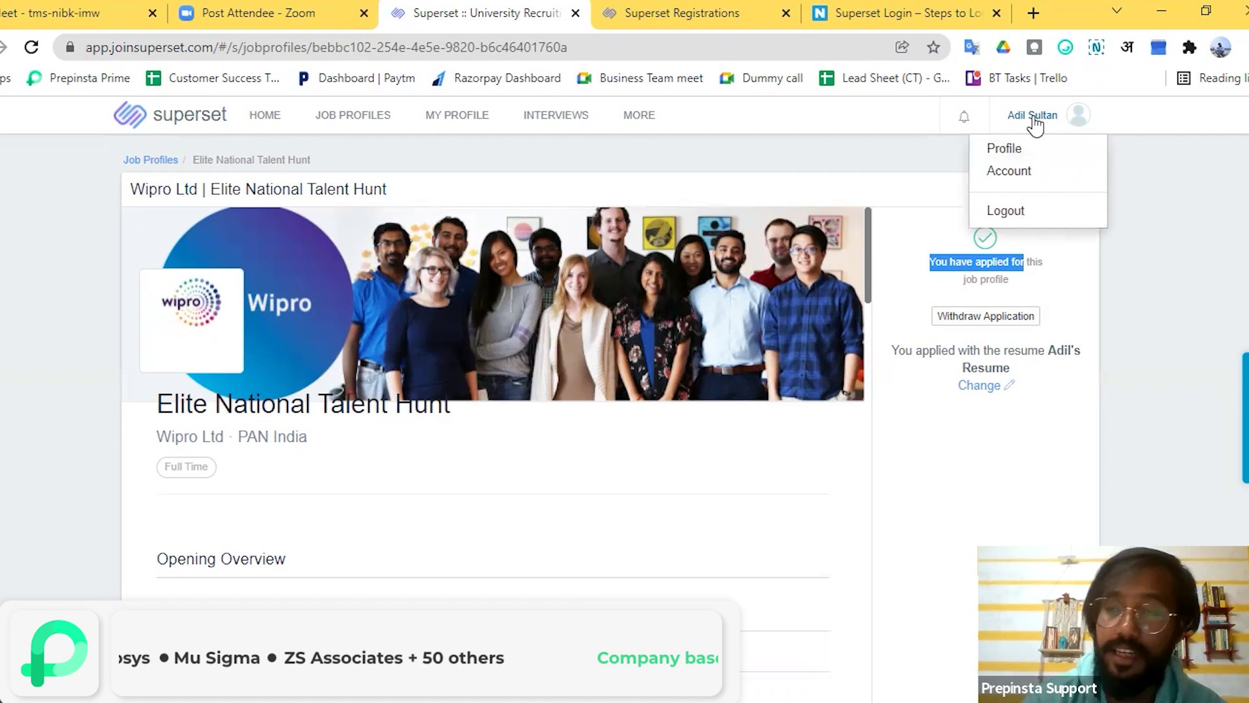
pyautogui.click(1035, 124)
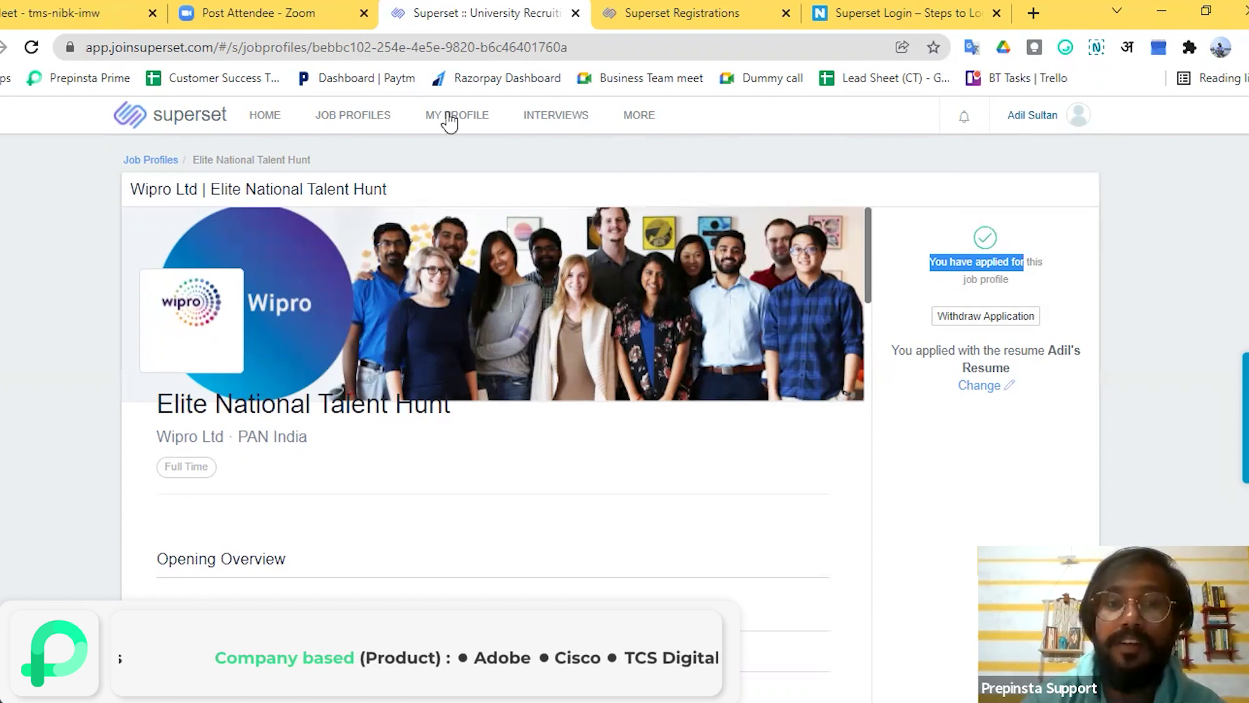
pyautogui.scroll(-5, 691, 398)
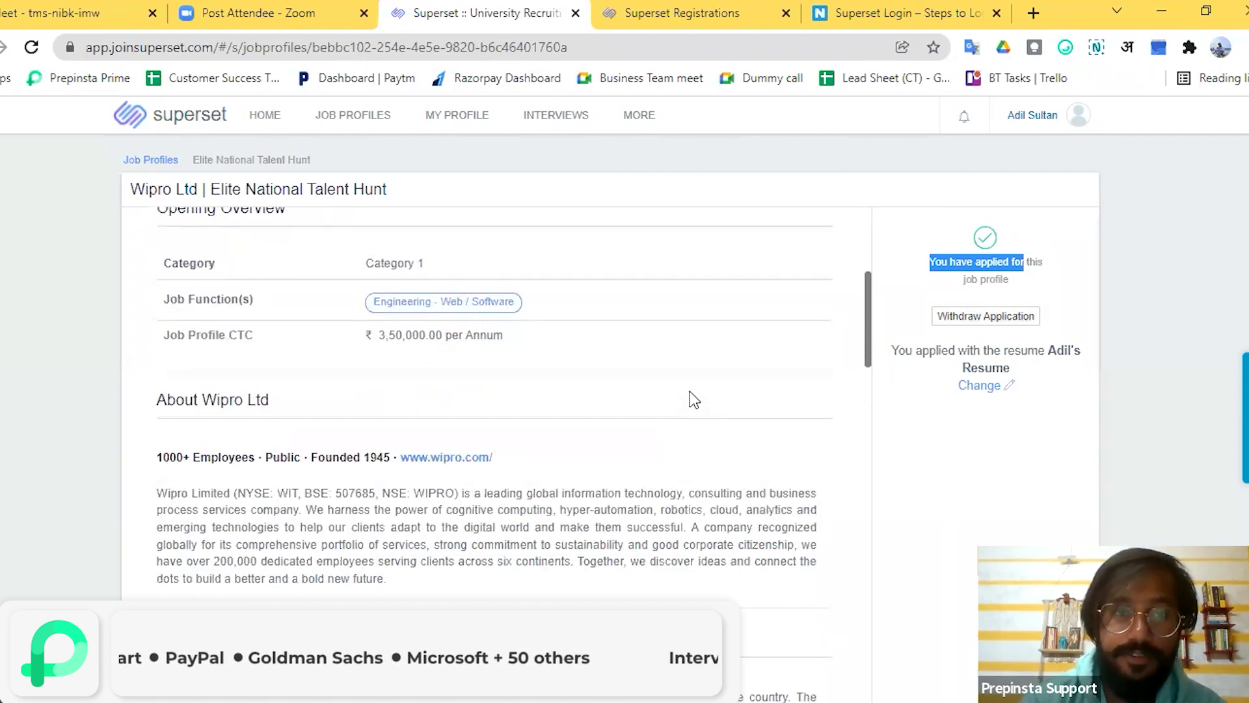
pyautogui.scroll(-3, 669, 449)
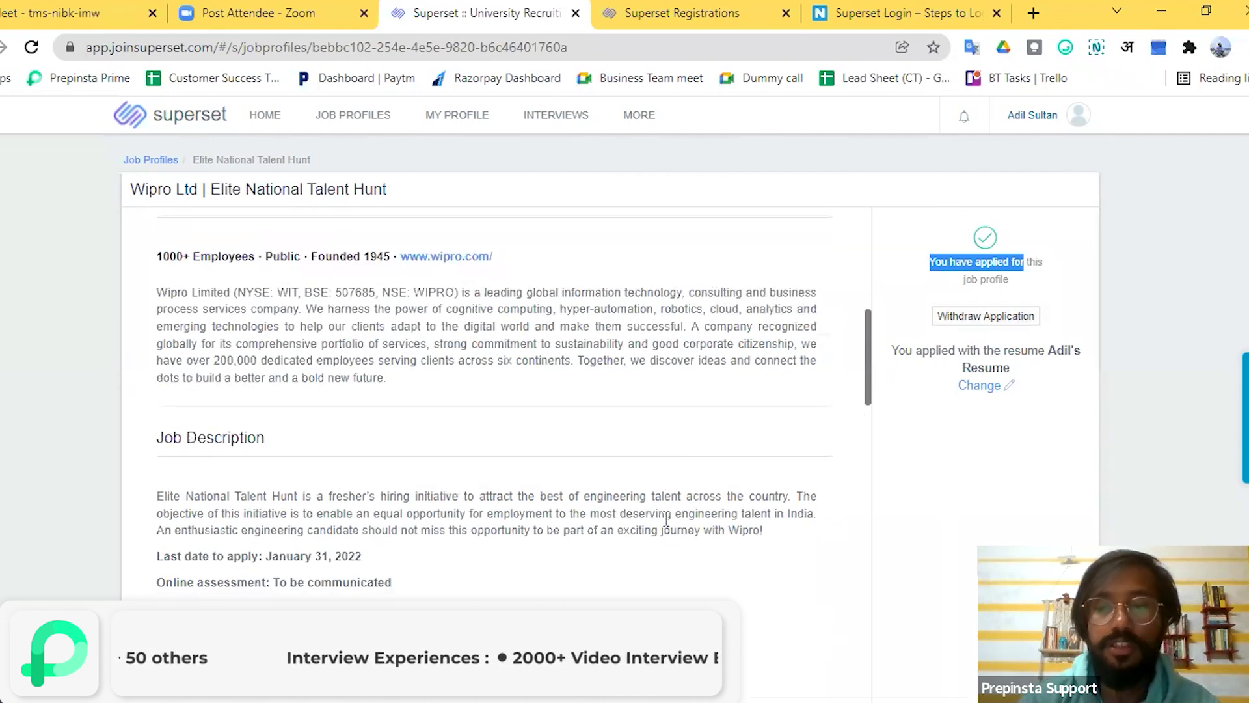
pyautogui.scroll(7, 669, 456)
pyautogui.scroll(2, 666, 518)
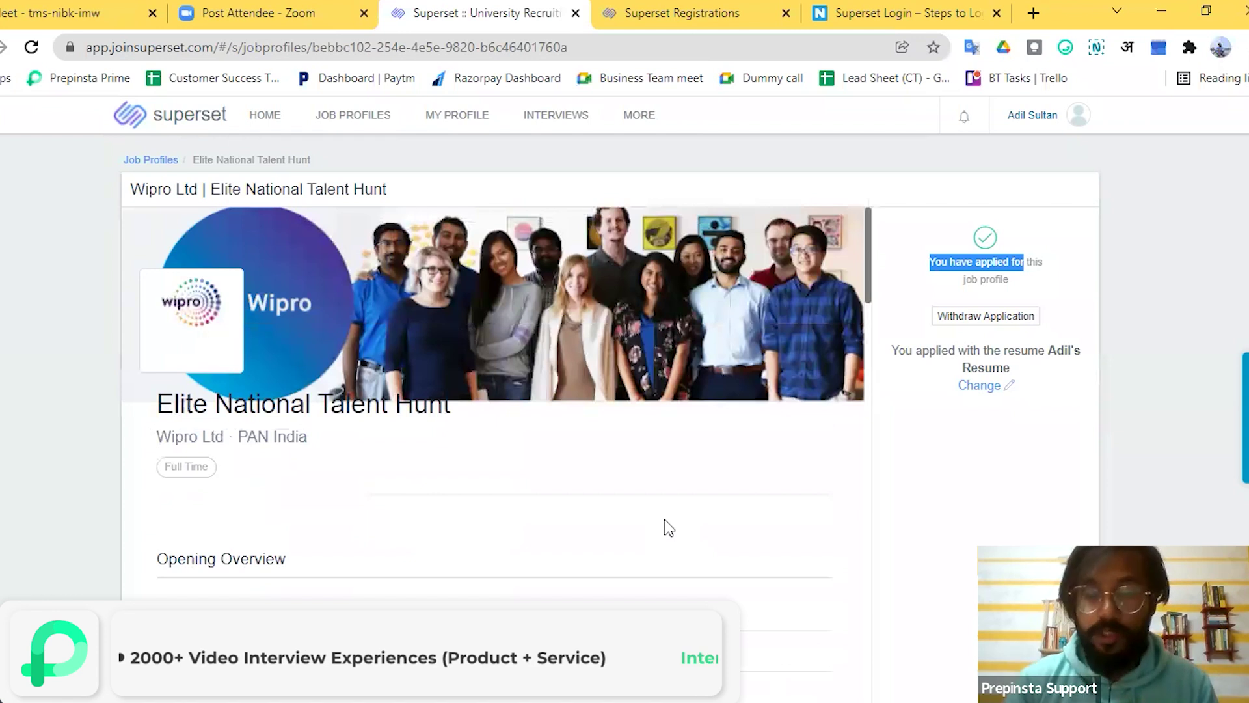